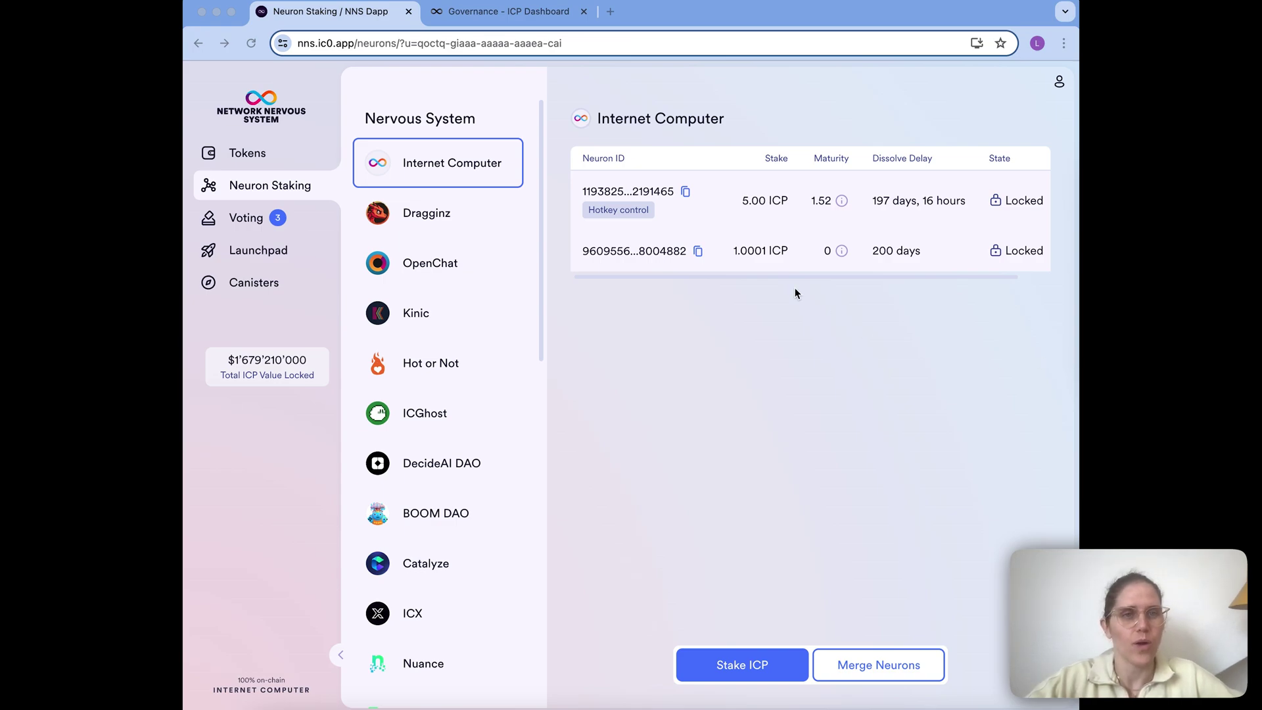
Step: Open the neuron-following settings of the staked 5.00 ICP neuron marked Hotkey control
{"action": "left_click", "coordinate": [299, 189]}
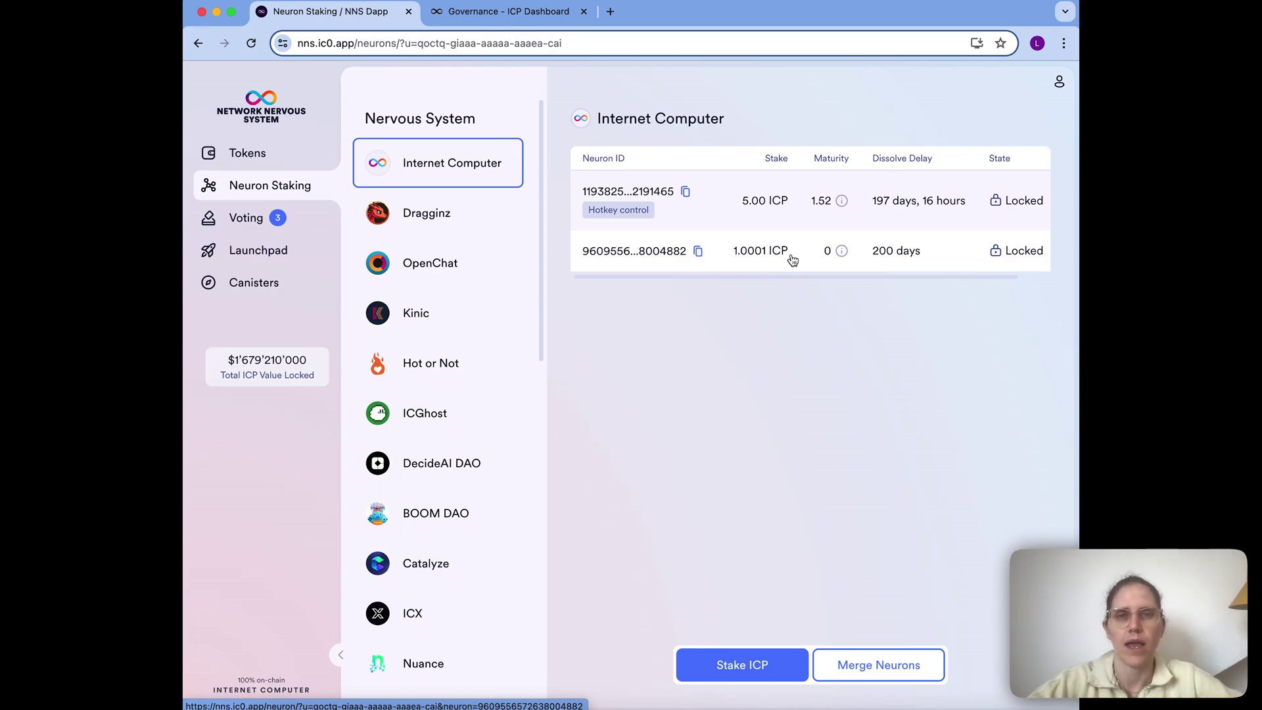
{"action": "left_click", "coordinate": [801, 193]}
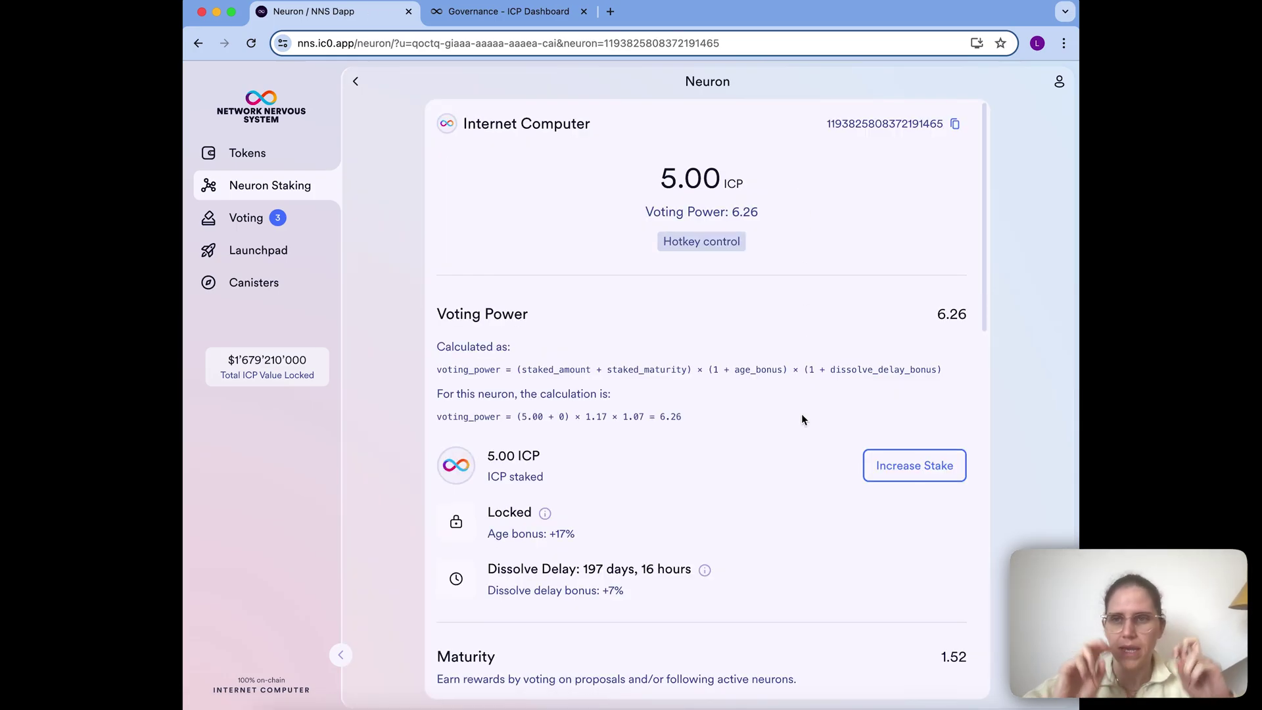
{"action": "scroll", "coordinate": [802, 420], "scroll_direction": "down", "scroll_amount": 15}
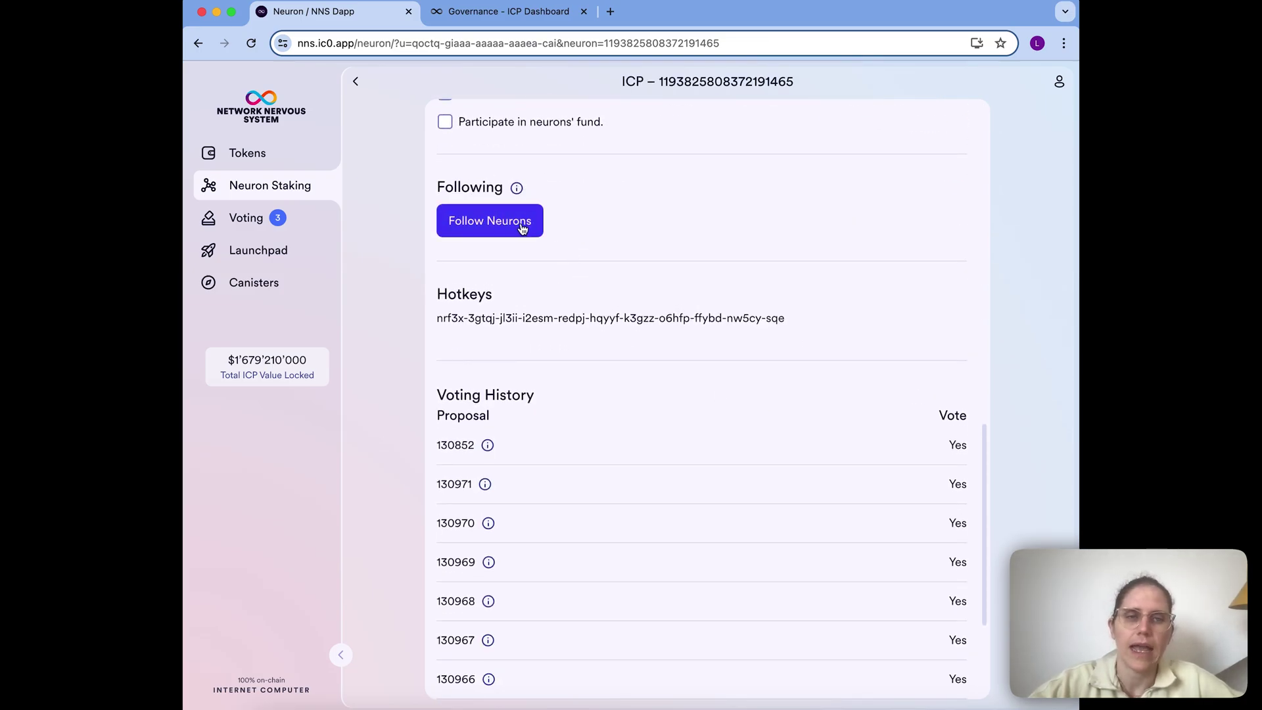
{"action": "left_click", "coordinate": [479, 228]}
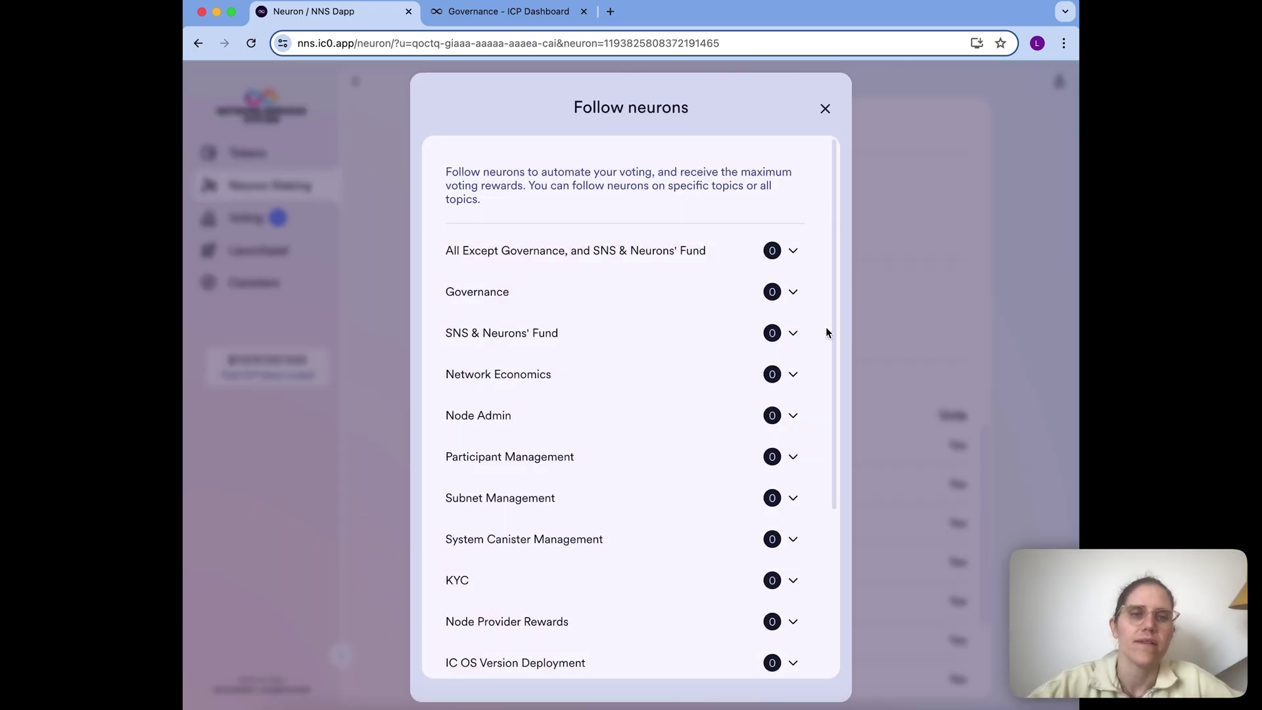
Step: Look through the proposal topics and examine the neuron ID entry and suggested followees for the Governance topic
{"action": "scroll", "coordinate": [826, 333], "scroll_direction": "down", "scroll_amount": 3}
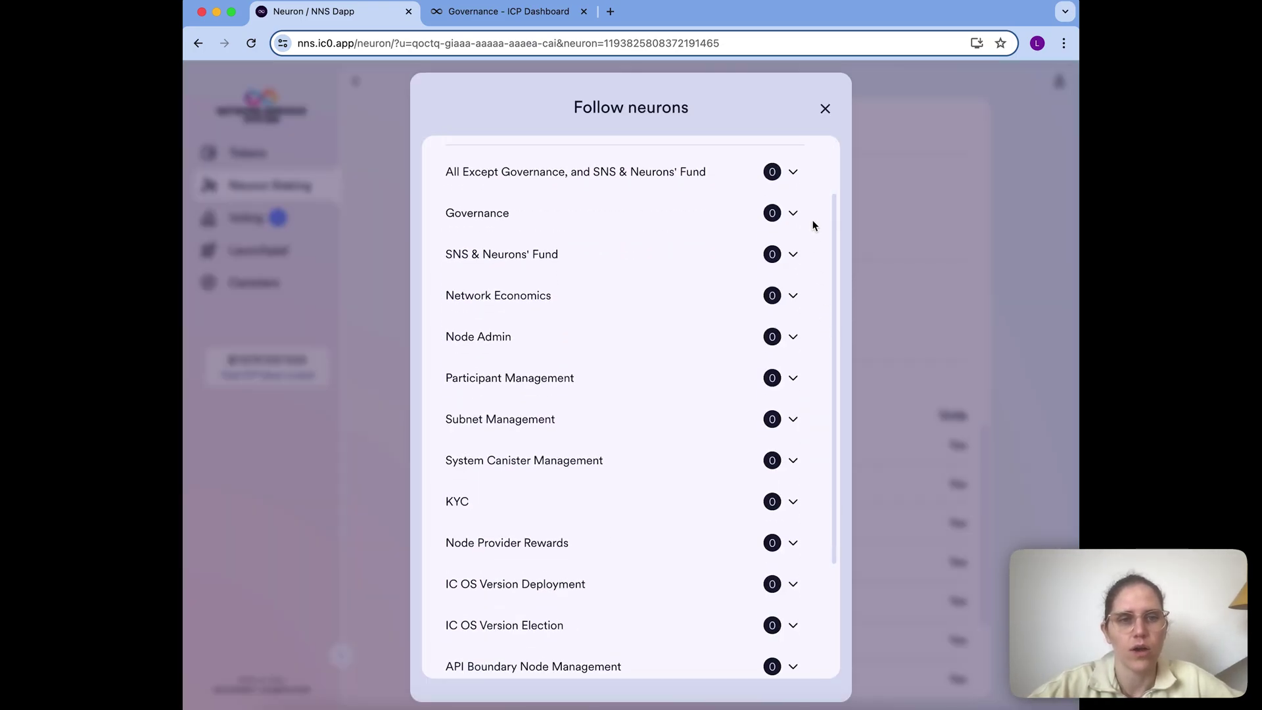
{"action": "scroll", "coordinate": [813, 225], "scroll_direction": "down", "scroll_amount": 5}
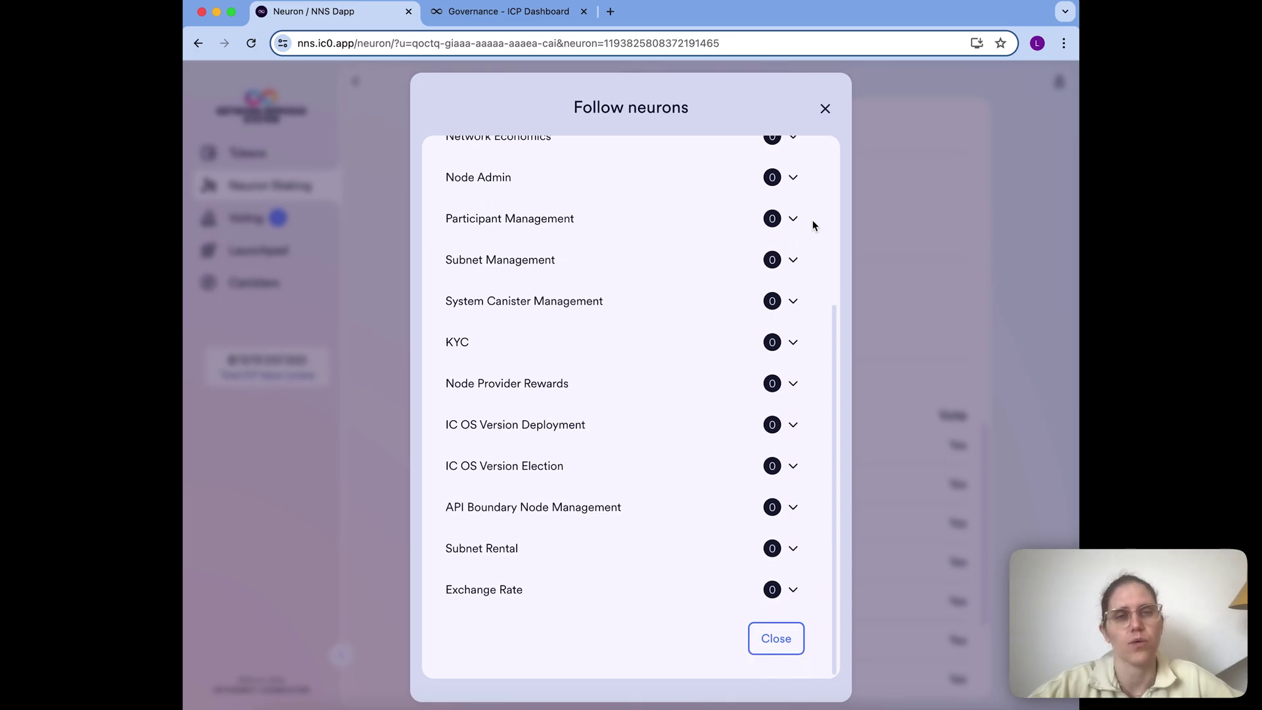
{"action": "scroll", "coordinate": [813, 226], "scroll_direction": "up", "scroll_amount": 6}
{"action": "left_click", "coordinate": [793, 294]}
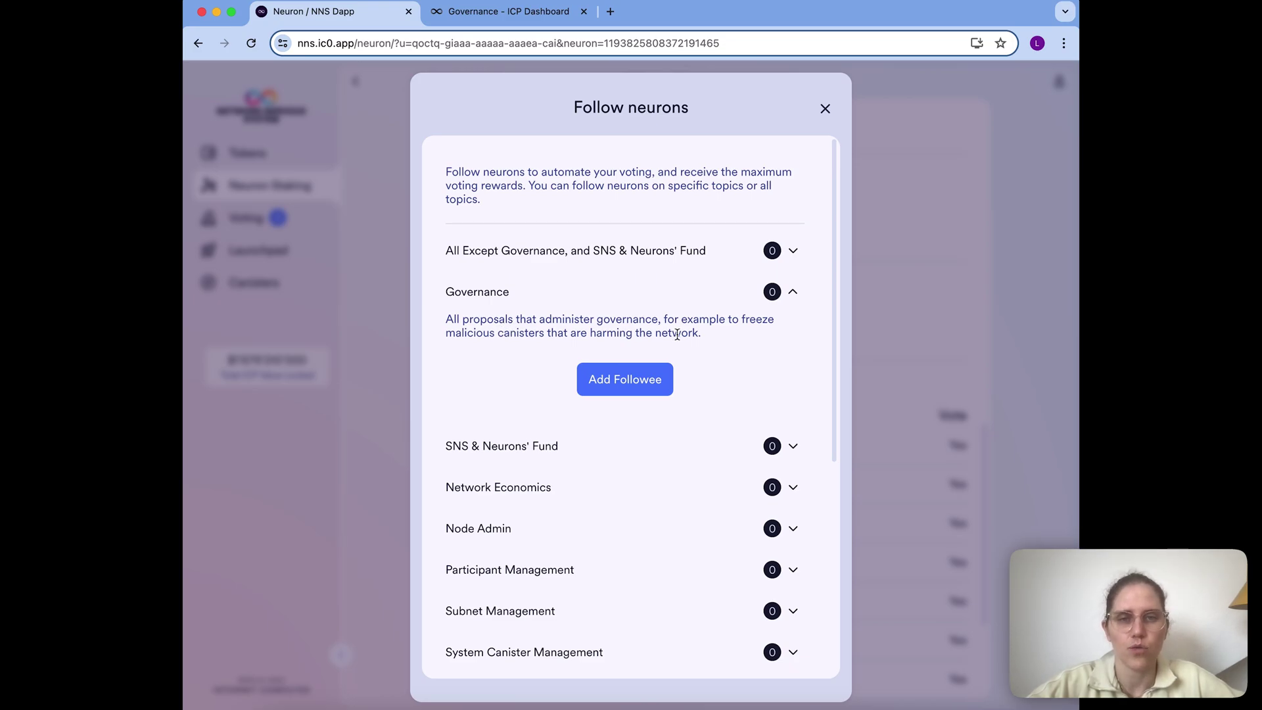
{"action": "left_click", "coordinate": [655, 381]}
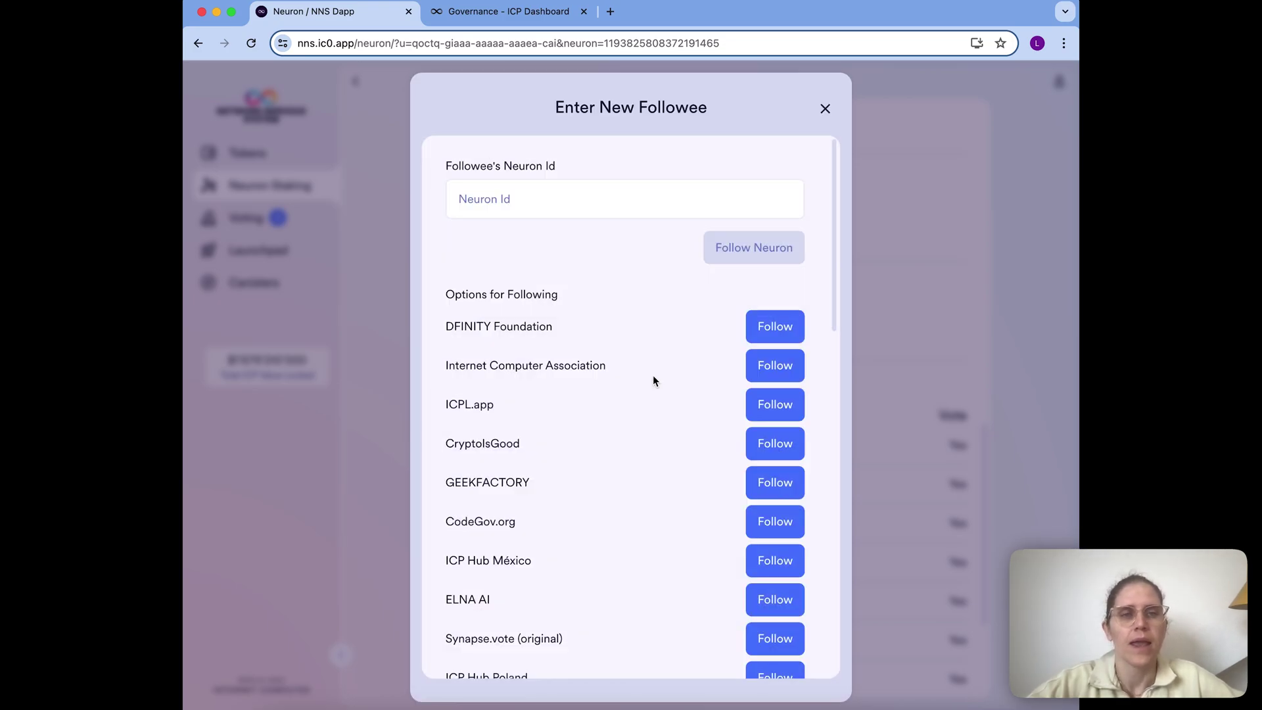
{"action": "left_click", "coordinate": [535, 203]}
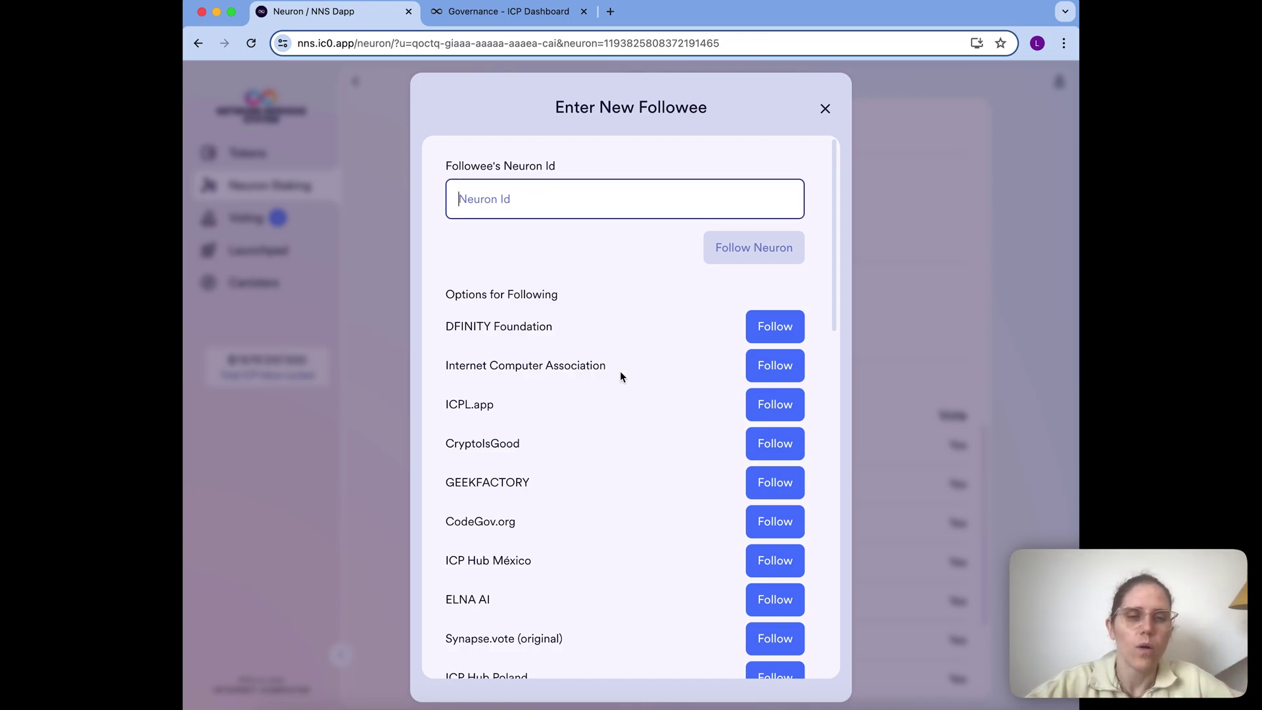
{"action": "scroll", "coordinate": [621, 375], "scroll_direction": "down", "scroll_amount": 5}
{"action": "scroll", "coordinate": [620, 372], "scroll_direction": "down", "scroll_amount": 15}
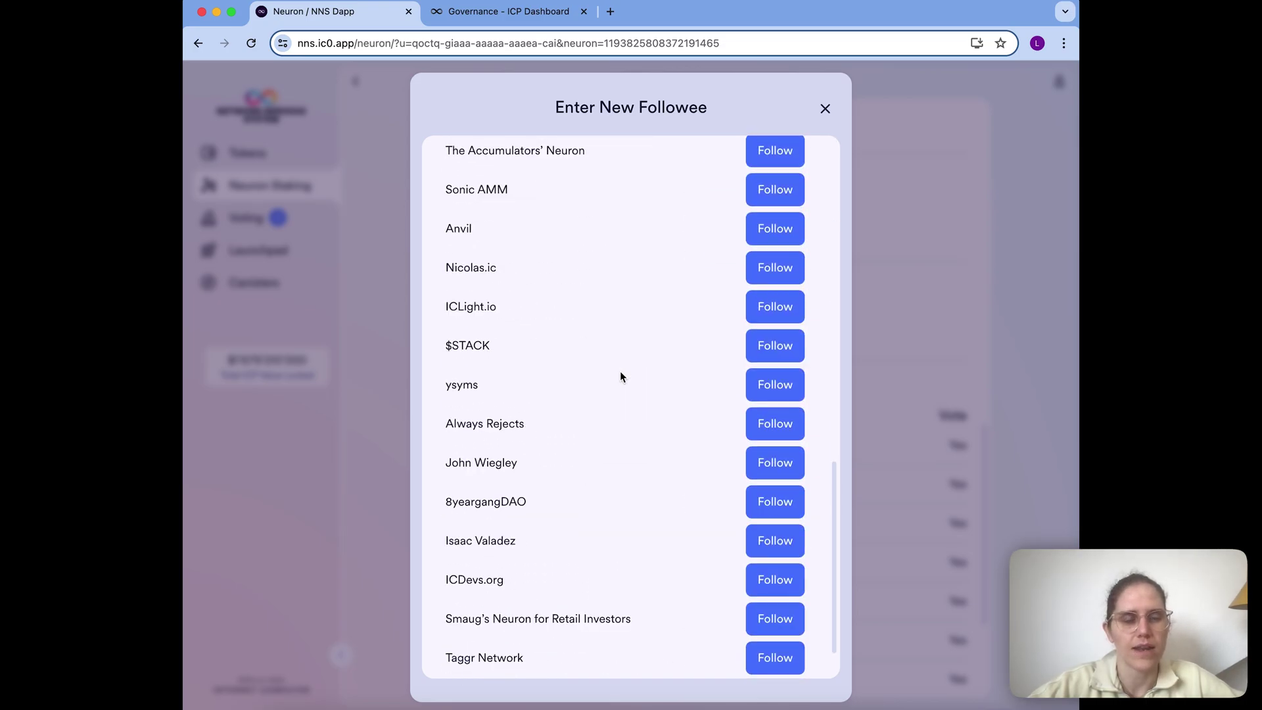
{"action": "scroll", "coordinate": [620, 376], "scroll_direction": "down", "scroll_amount": 2}
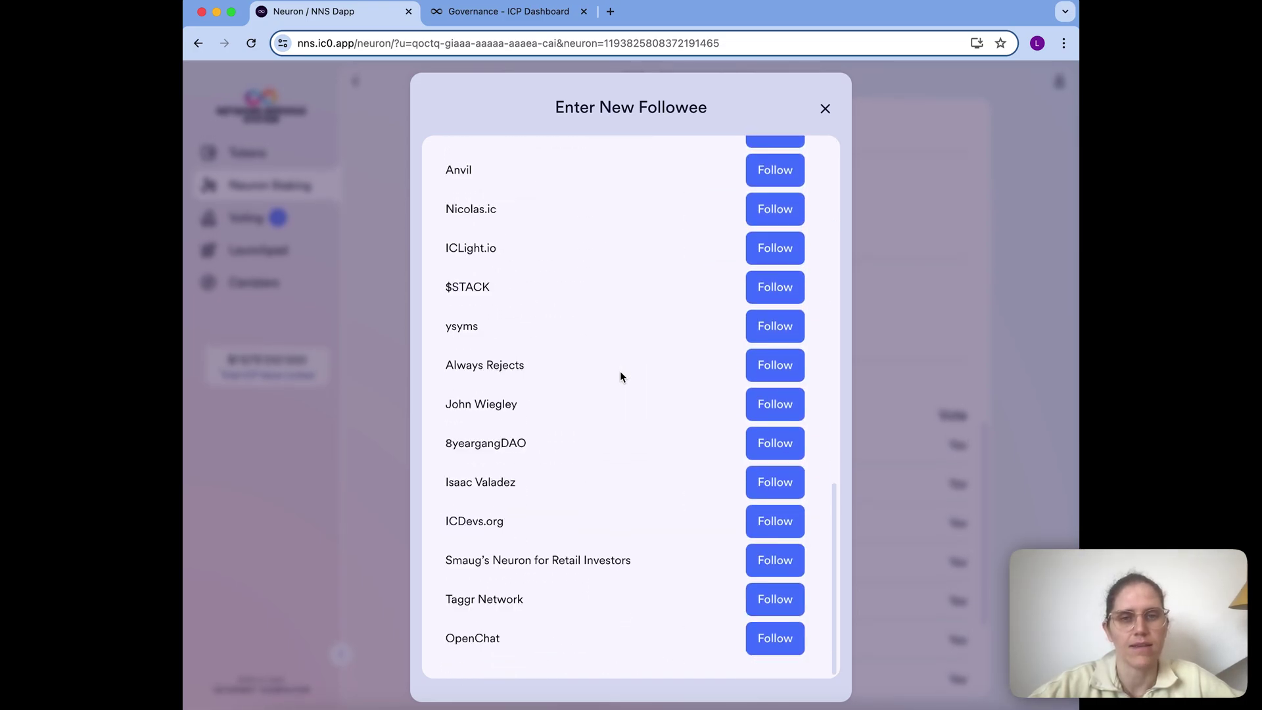
{"action": "scroll", "coordinate": [621, 376], "scroll_direction": "up", "scroll_amount": 10}
{"action": "scroll", "coordinate": [620, 377], "scroll_direction": "up", "scroll_amount": 7}
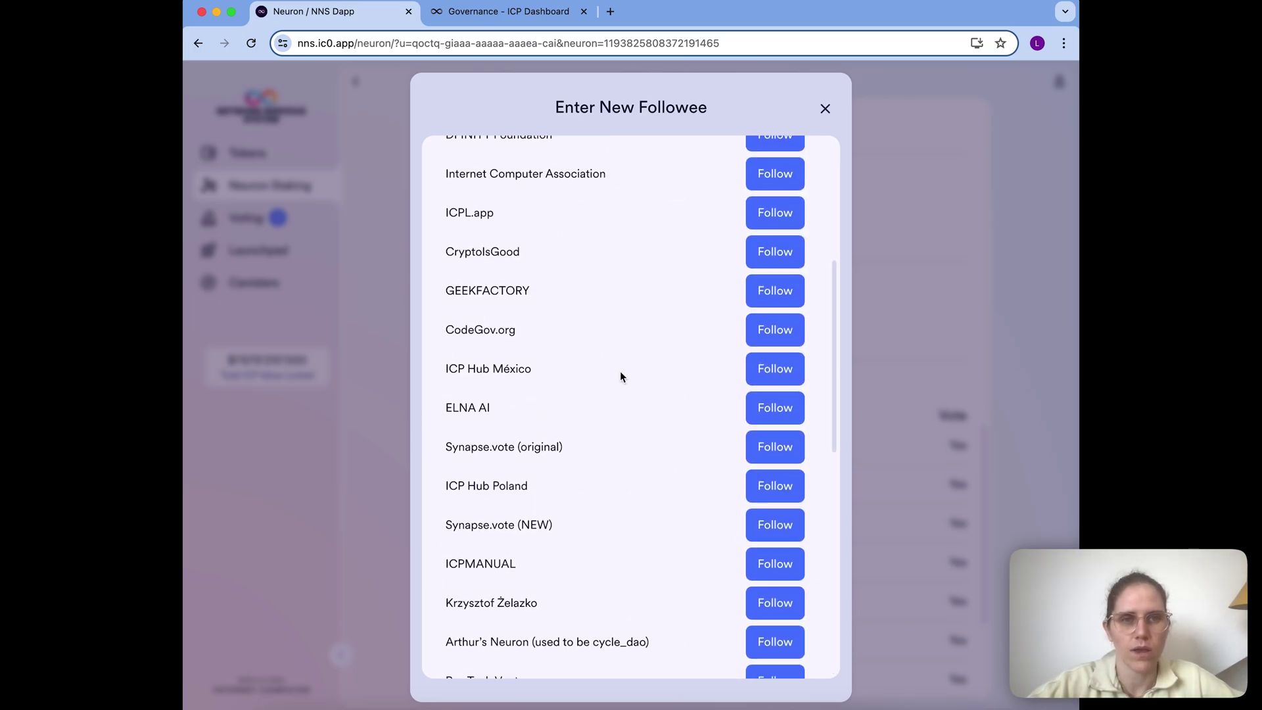
{"action": "scroll", "coordinate": [621, 376], "scroll_direction": "up", "scroll_amount": 4}
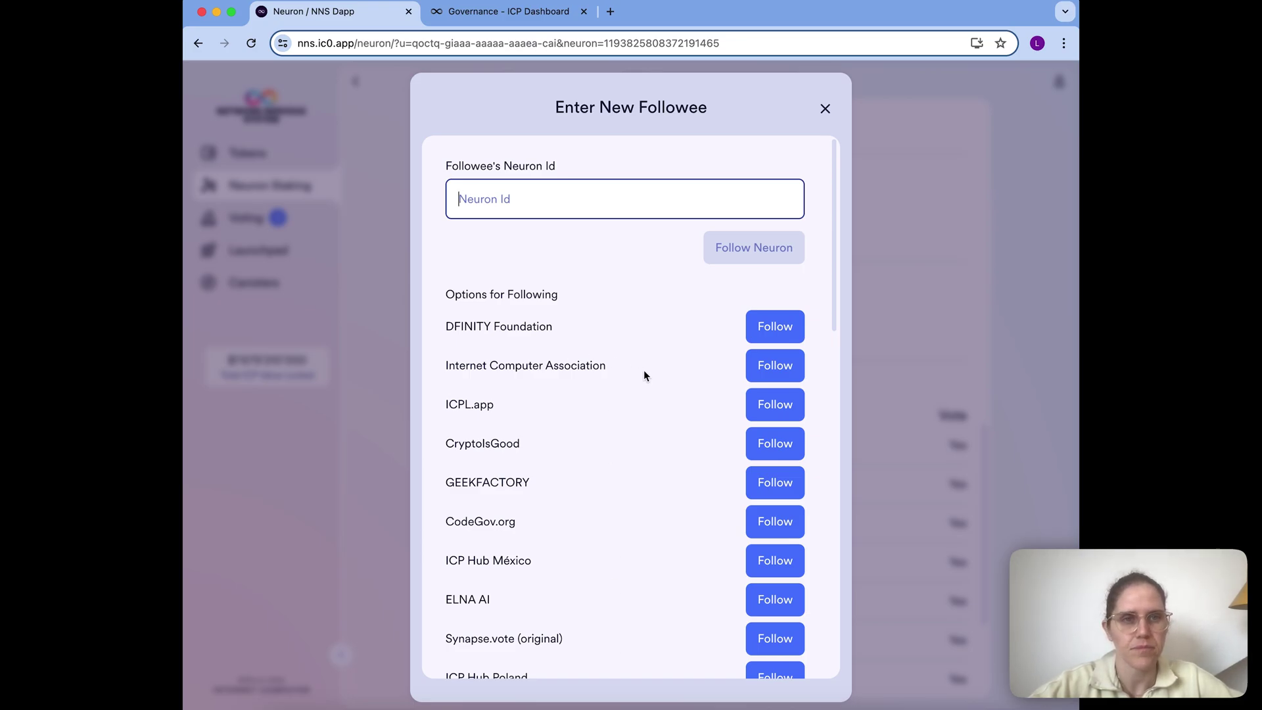
{"action": "left_click", "coordinate": [823, 111]}
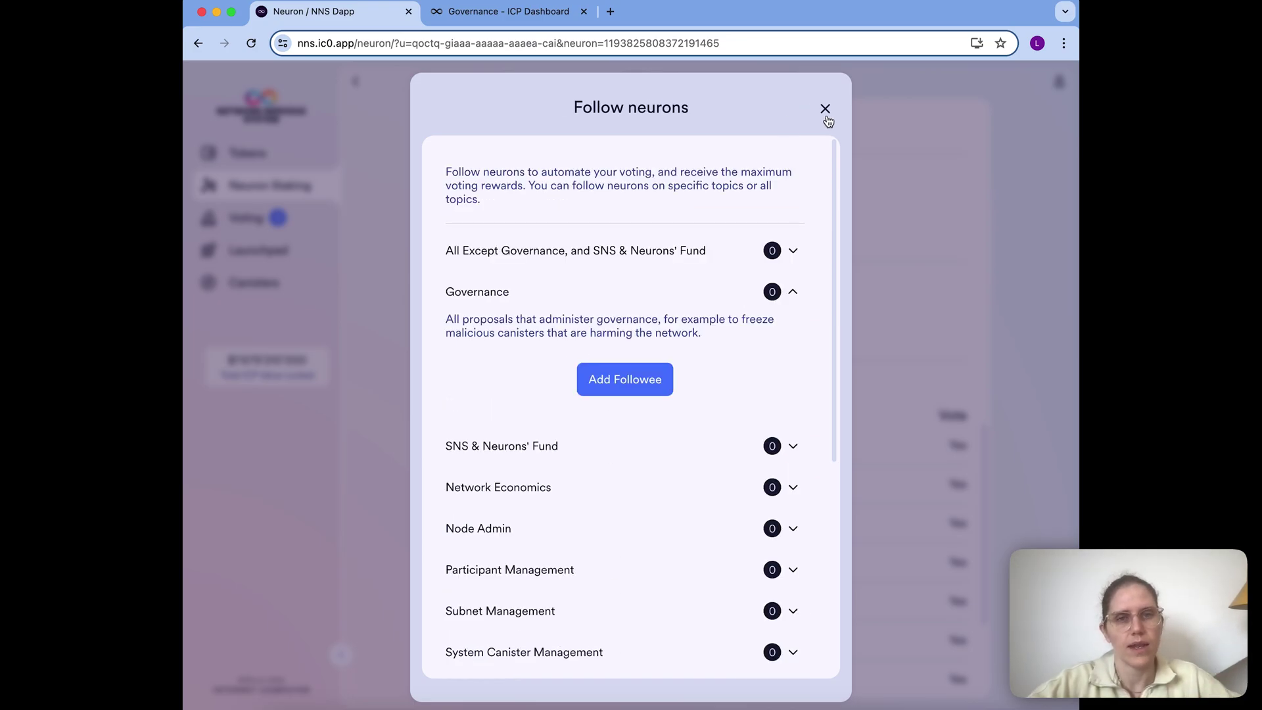
Step: Collapse the Governance topic and read the description of the Node Admin topic
{"action": "left_click", "coordinate": [793, 291]}
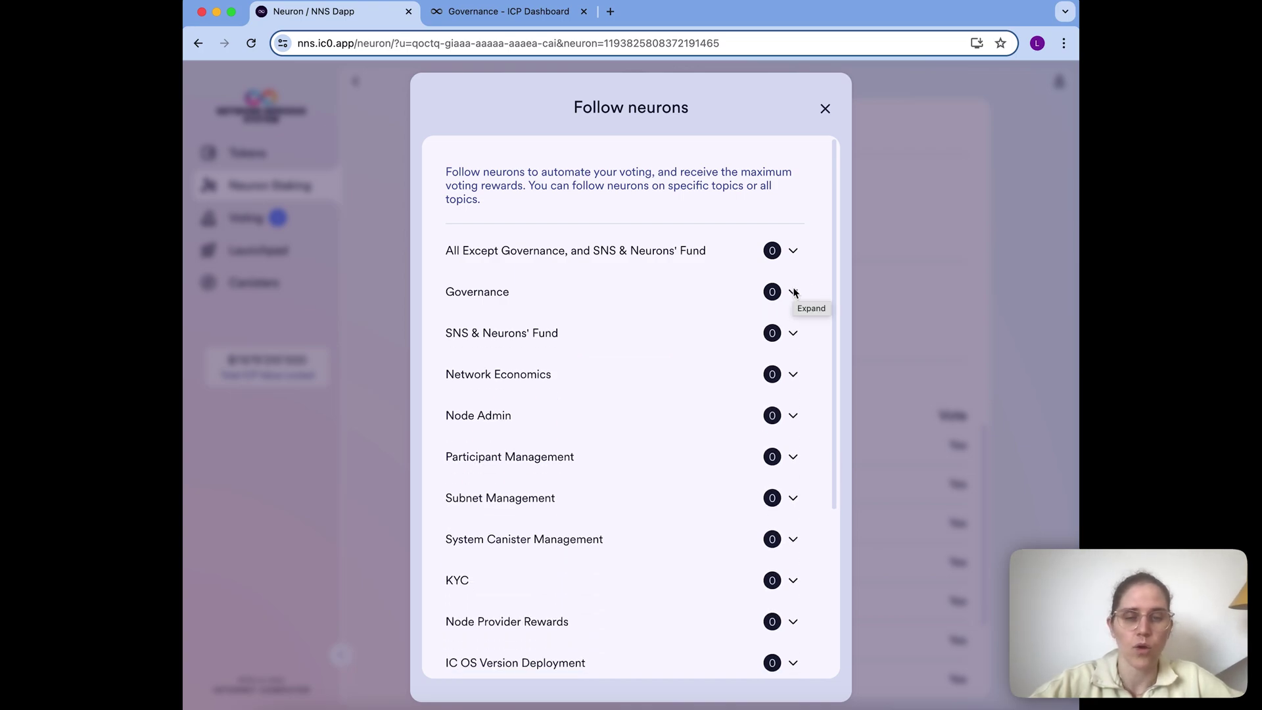
{"action": "left_click", "coordinate": [793, 414]}
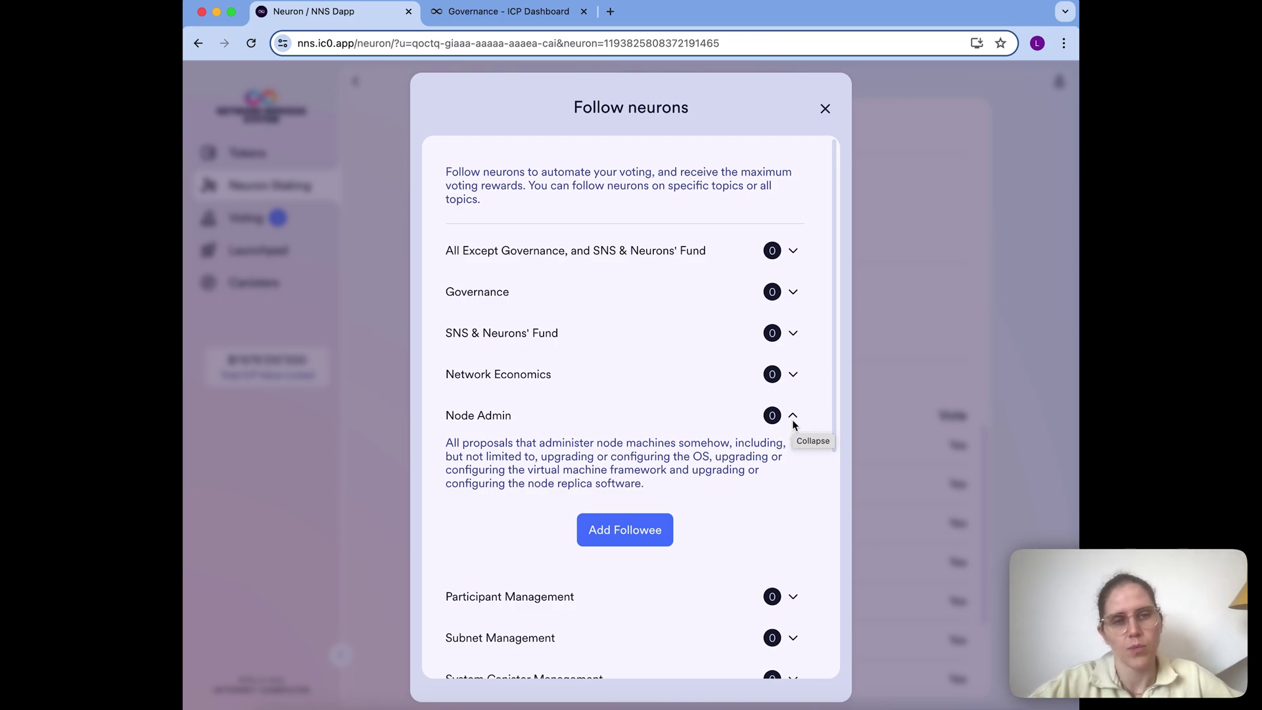
{"action": "left_click", "coordinate": [793, 416]}
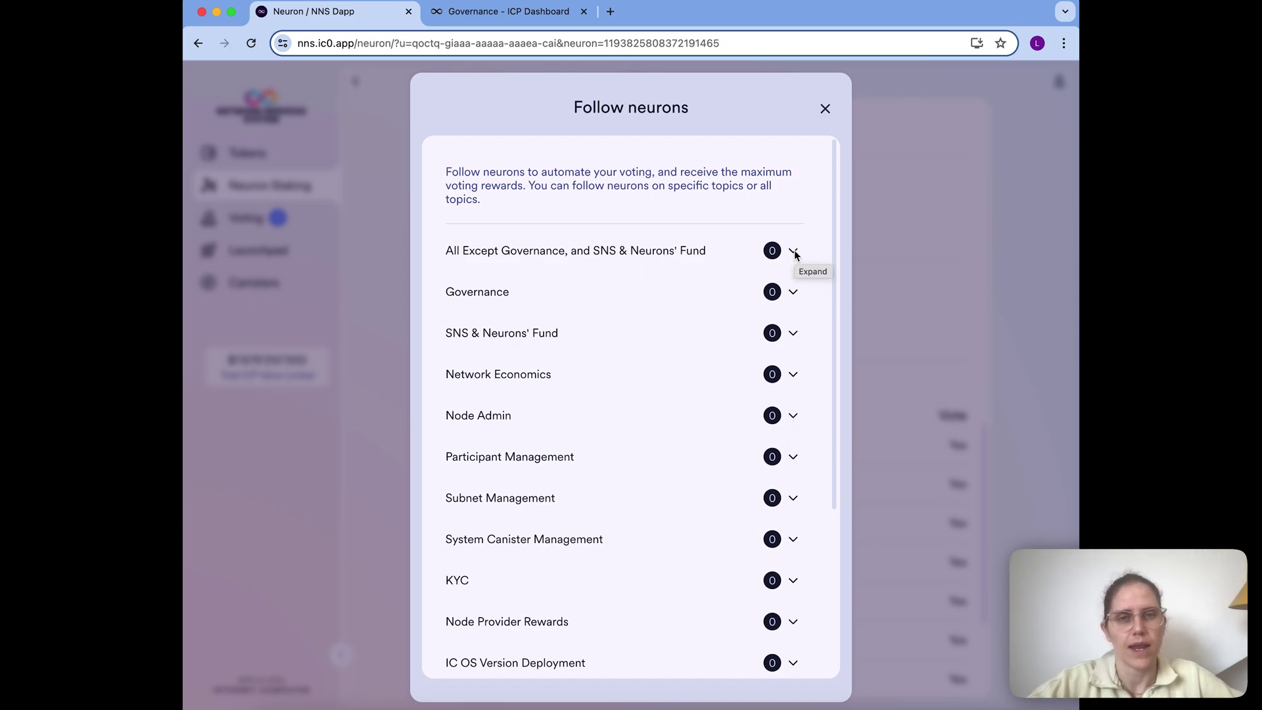
Step: Follow DFINITY Foundation on the topic All Except Governance, and SNS & Neurons' Fund
{"action": "left_click", "coordinate": [591, 260]}
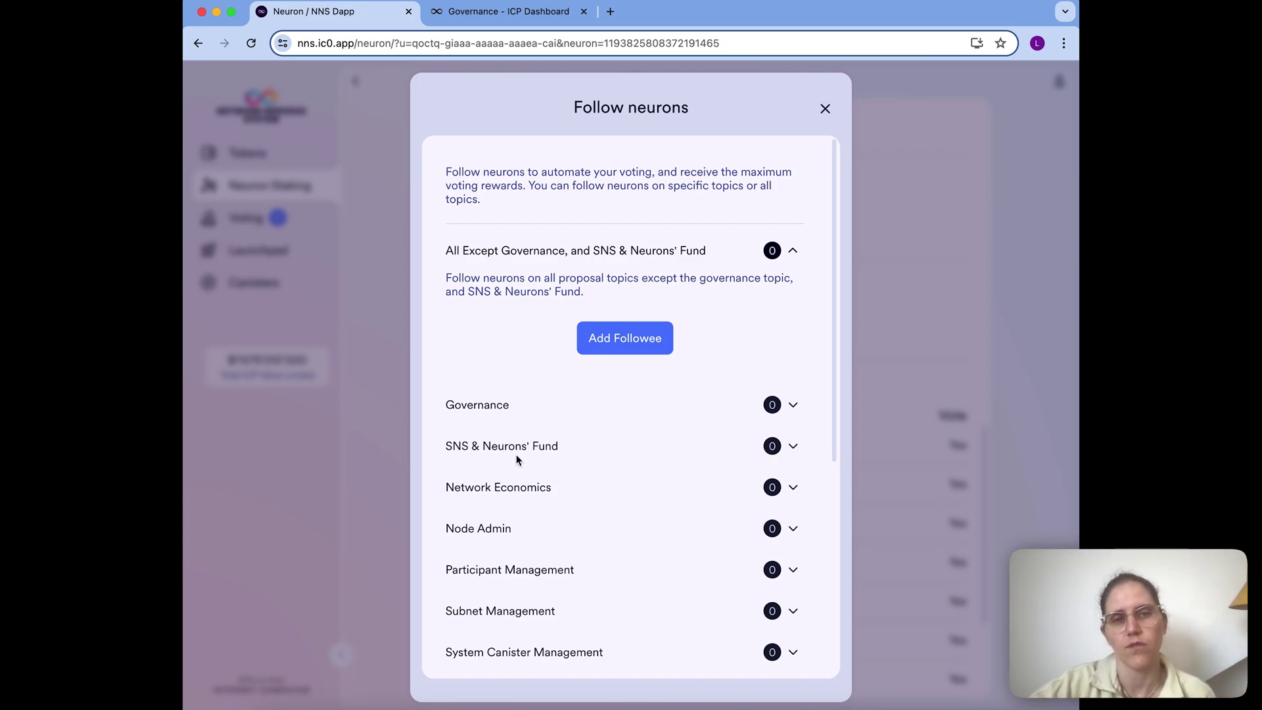
{"action": "left_click", "coordinate": [634, 346]}
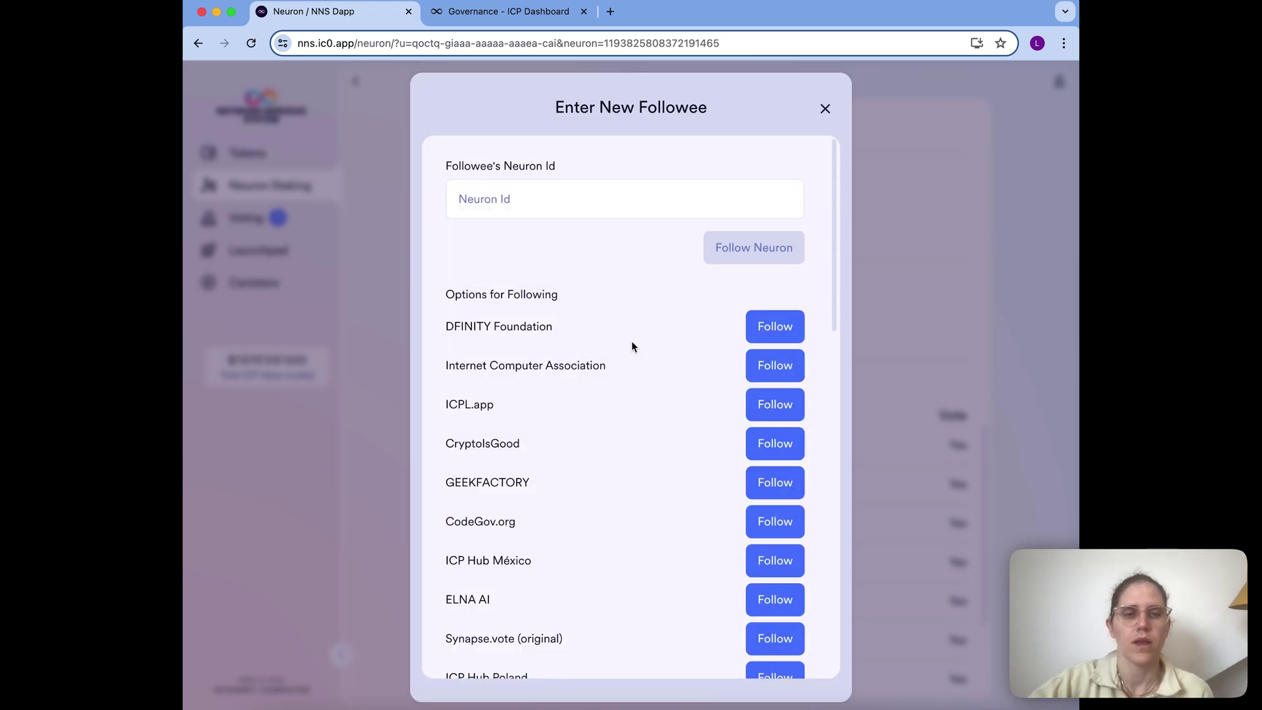
{"action": "left_click", "coordinate": [775, 335]}
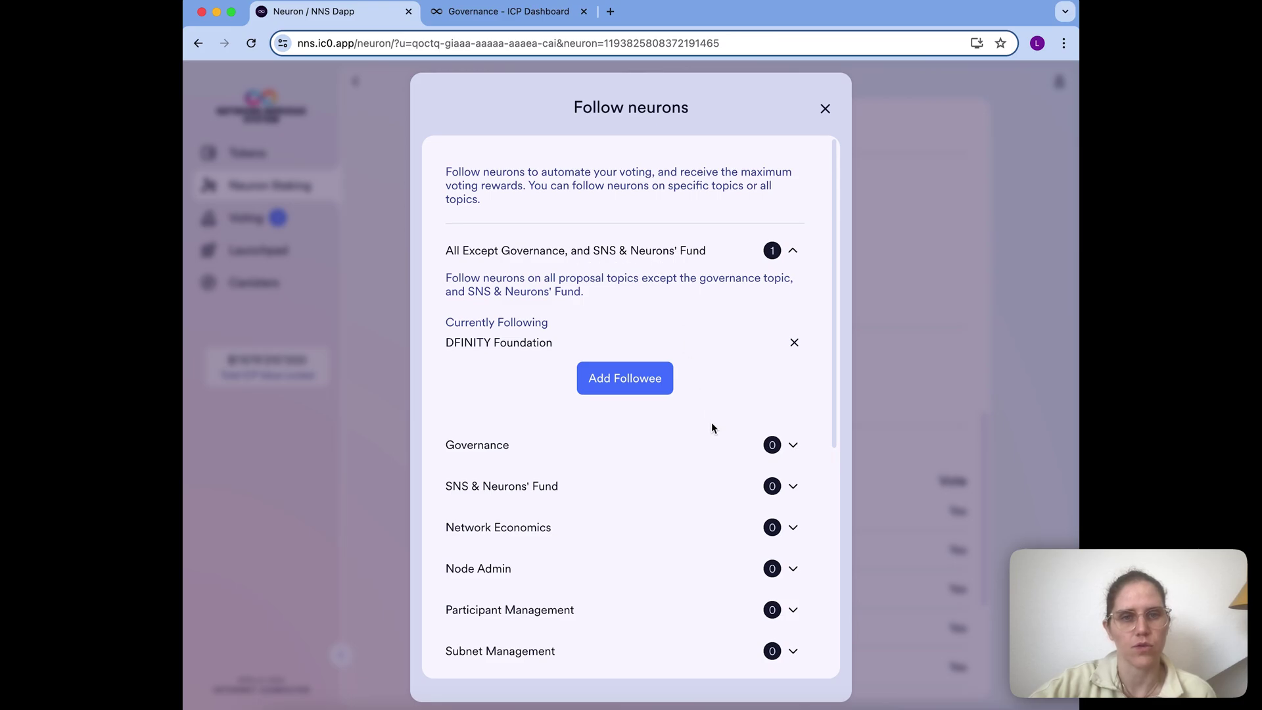
Step: Add Synapse.vote (NEW) as the followee for the Governance topic and collapse that topic
{"action": "left_click", "coordinate": [793, 447]}
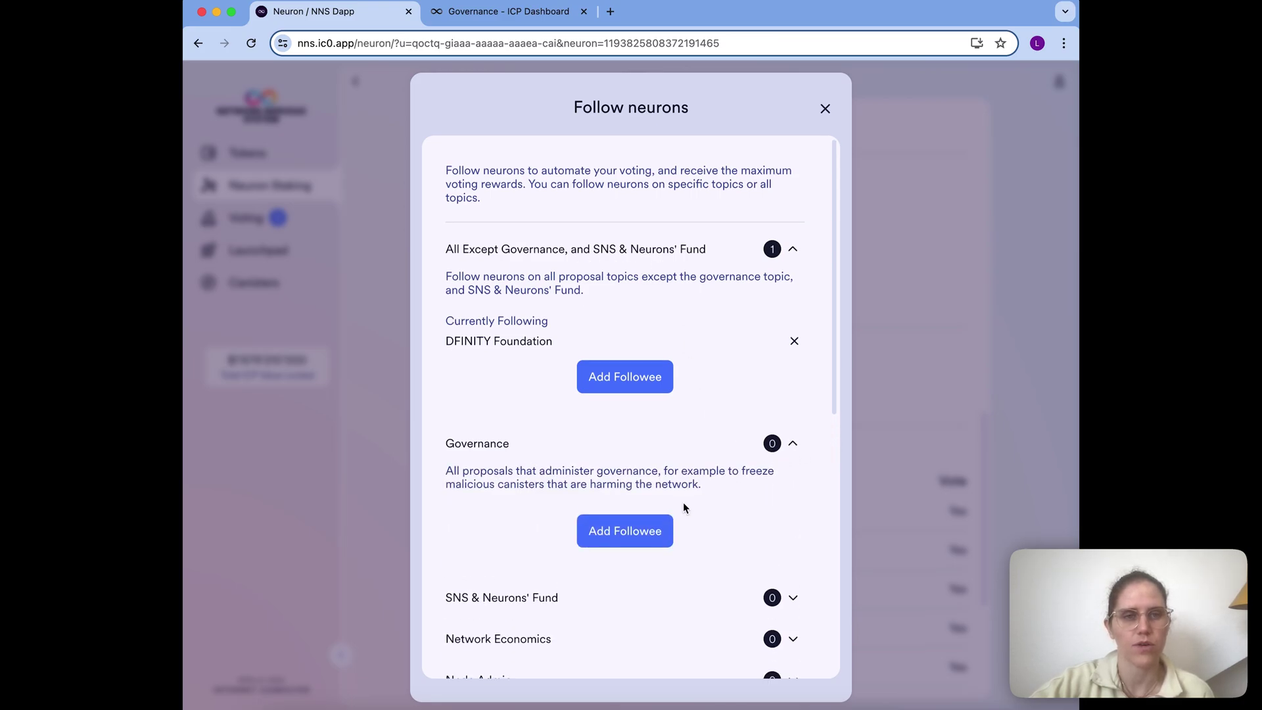
{"action": "scroll", "coordinate": [683, 508], "scroll_direction": "down", "scroll_amount": 2}
{"action": "left_click", "coordinate": [645, 416]}
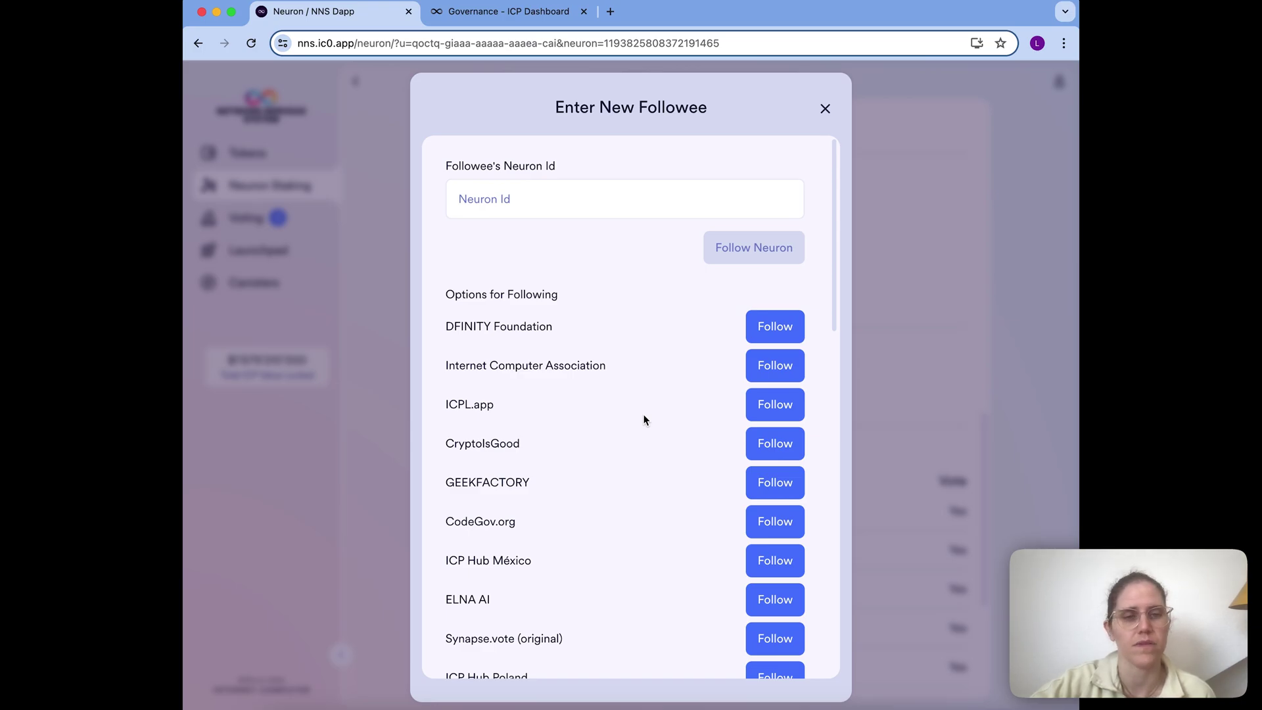
{"action": "scroll", "coordinate": [644, 419], "scroll_direction": "down", "scroll_amount": 3}
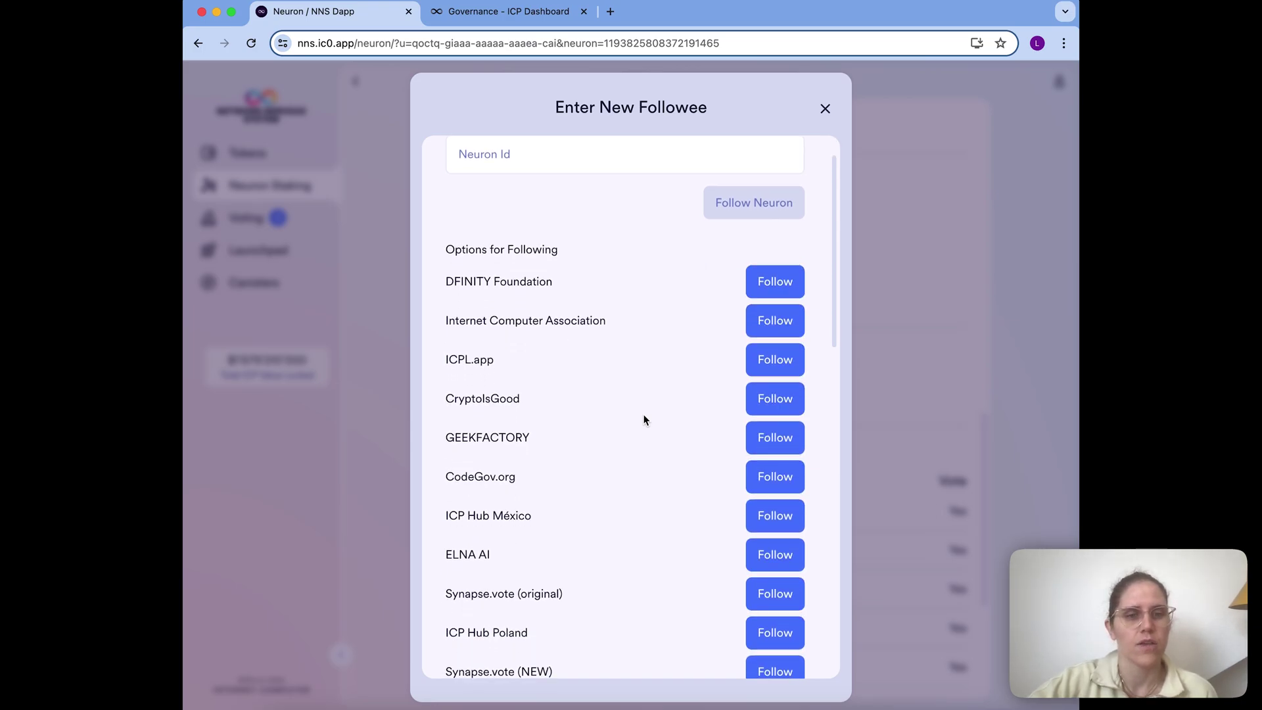
{"action": "scroll", "coordinate": [645, 419], "scroll_direction": "up", "scroll_amount": 3}
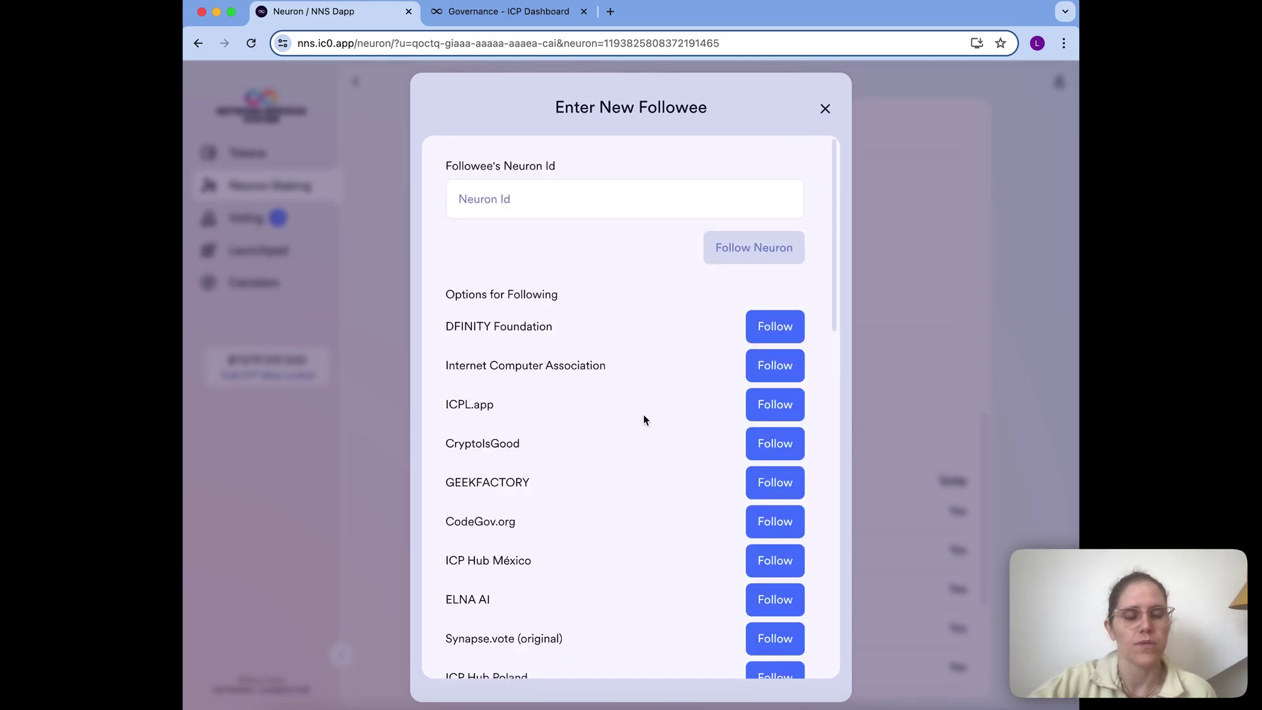
{"action": "scroll", "coordinate": [645, 418], "scroll_direction": "down", "scroll_amount": 9}
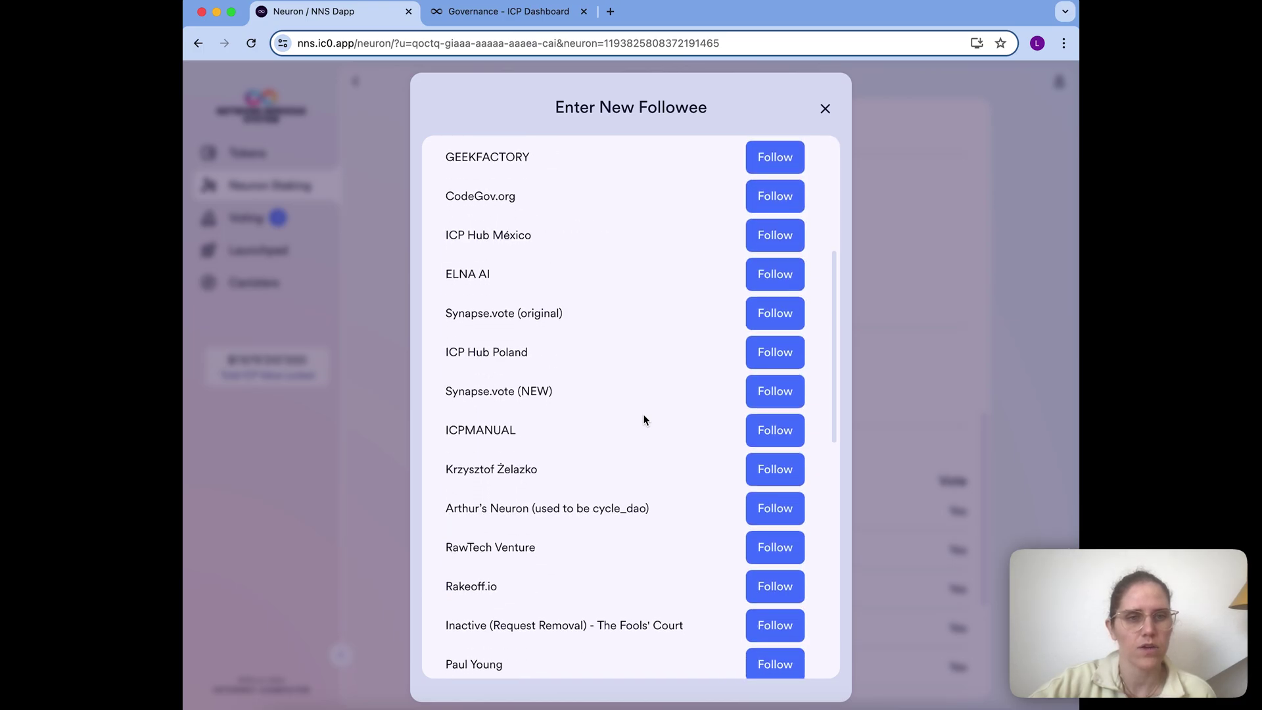
{"action": "left_click_drag", "start_coordinate": [447, 367], "coordinate": [539, 368]}
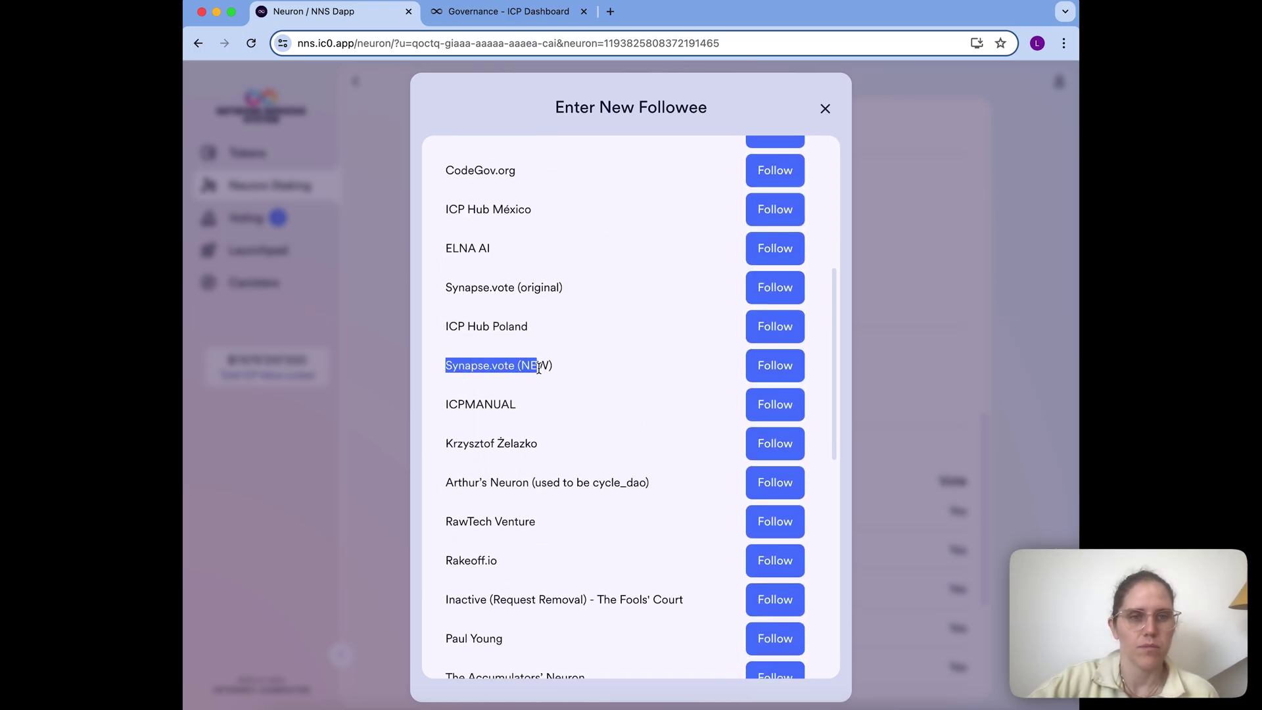
{"action": "double_click", "coordinate": [539, 368]}
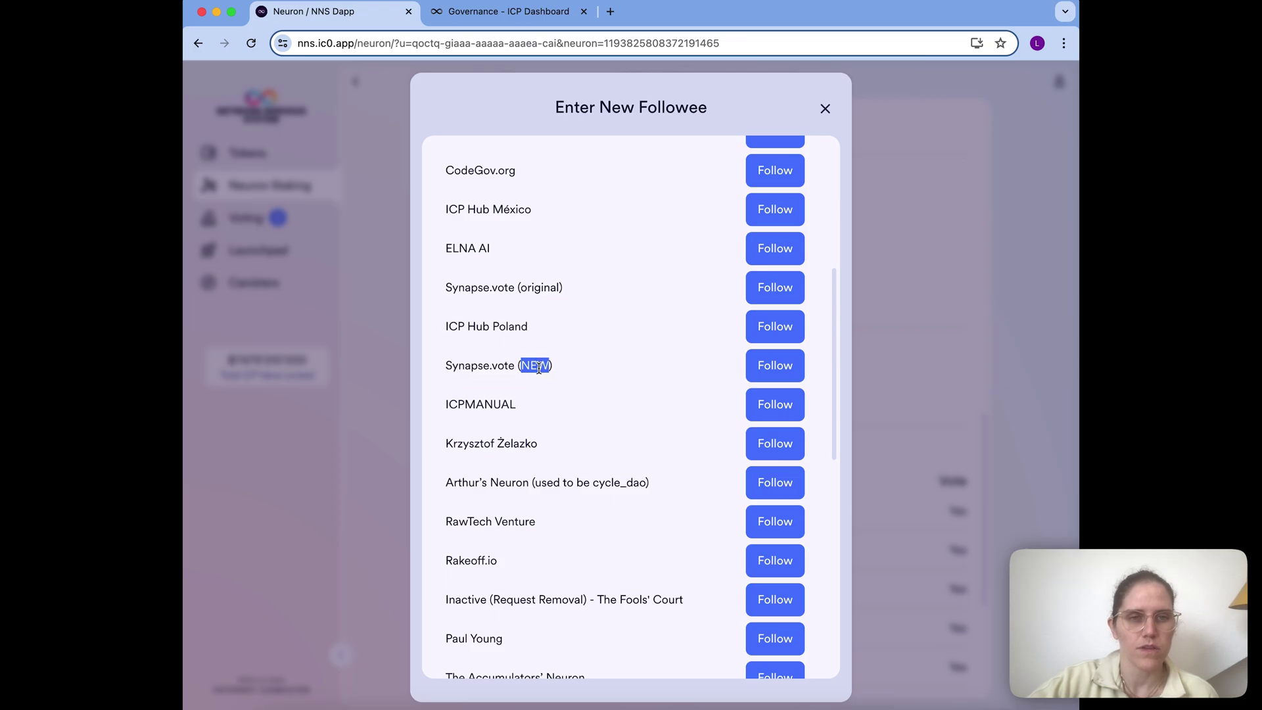
{"action": "double_click", "coordinate": [546, 293]}
{"action": "left_click_drag", "start_coordinate": [548, 368], "coordinate": [553, 368]}
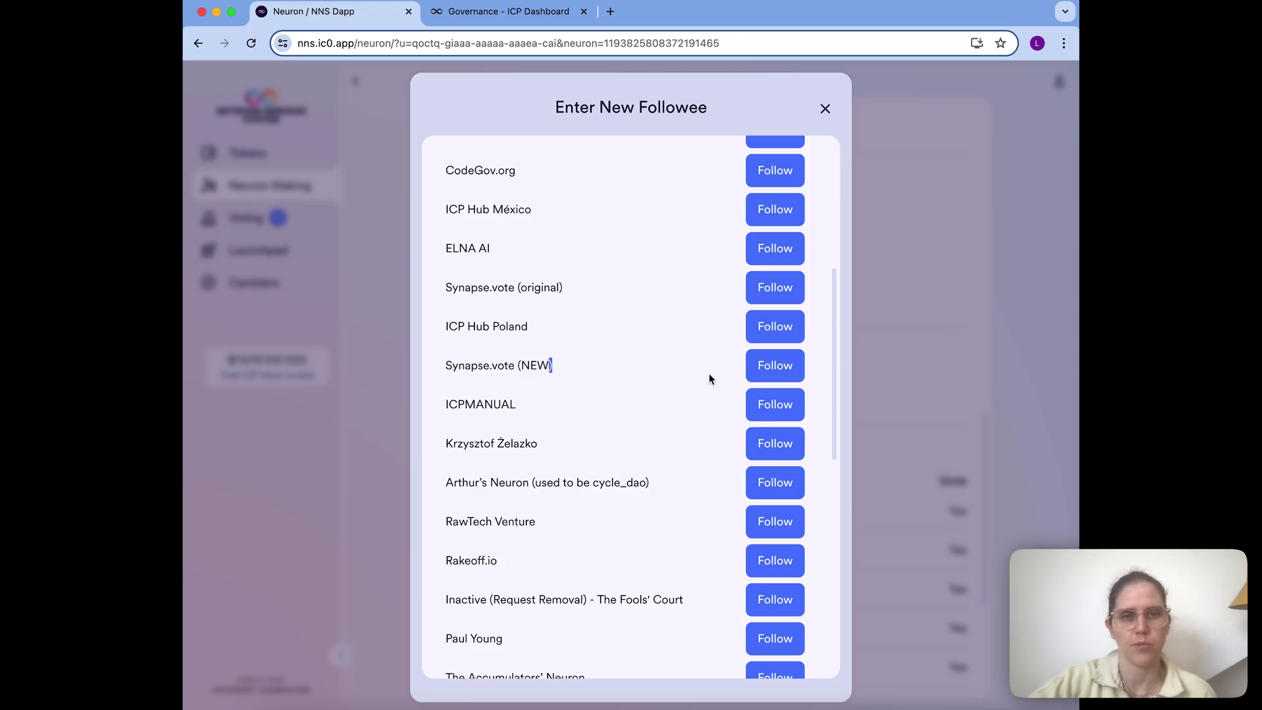
{"action": "left_click", "coordinate": [770, 371]}
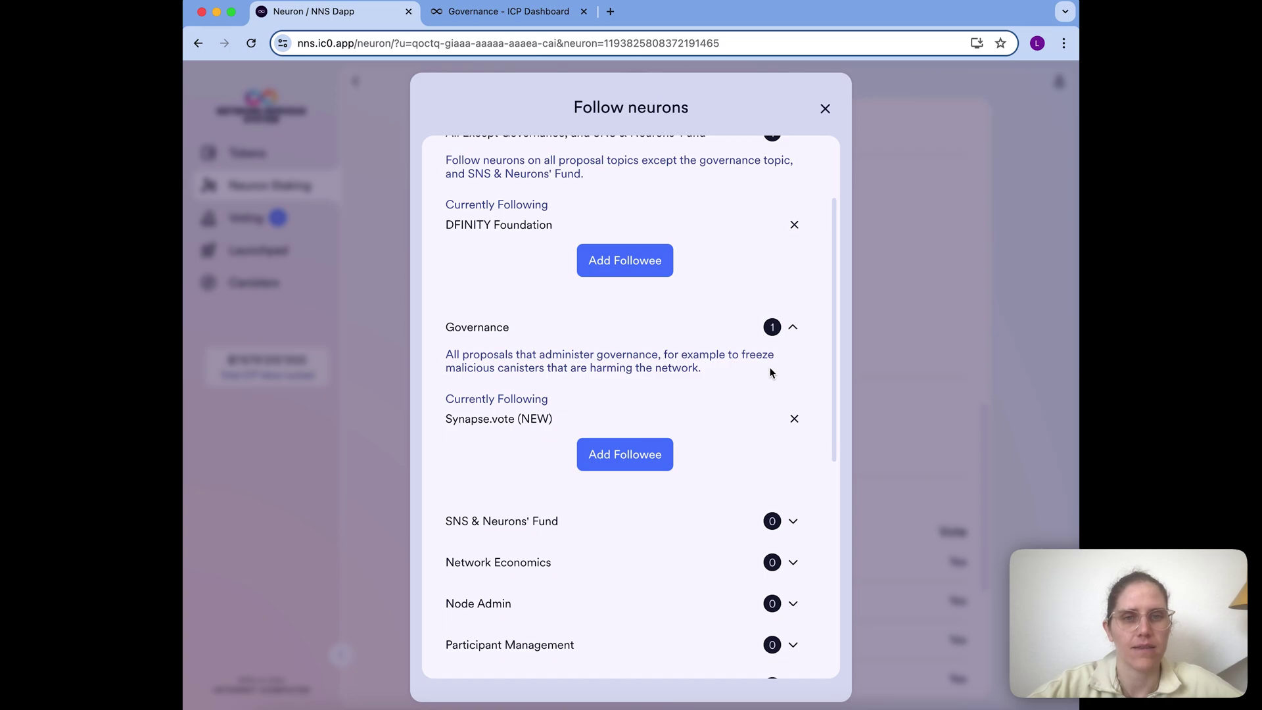
{"action": "left_click", "coordinate": [793, 328]}
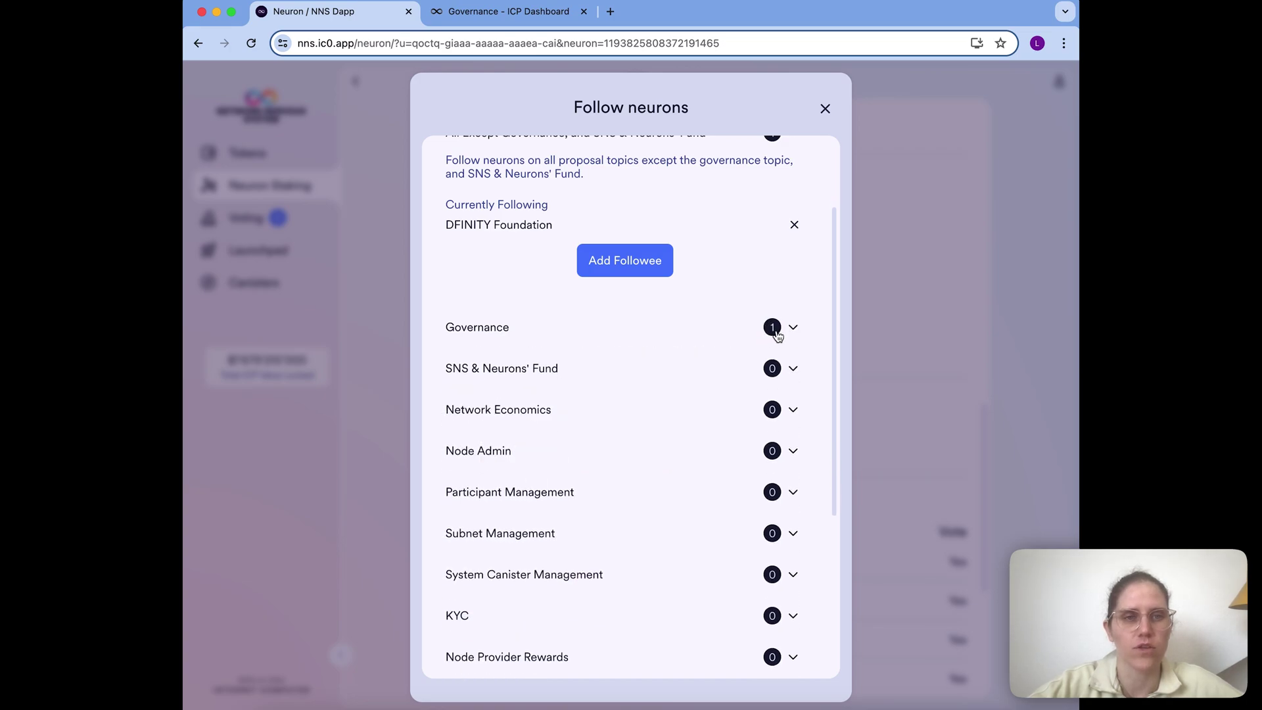
Step: Examine the followee options for the SNS & Neurons' Fund topic without following any neuron
{"action": "left_click", "coordinate": [793, 370]}
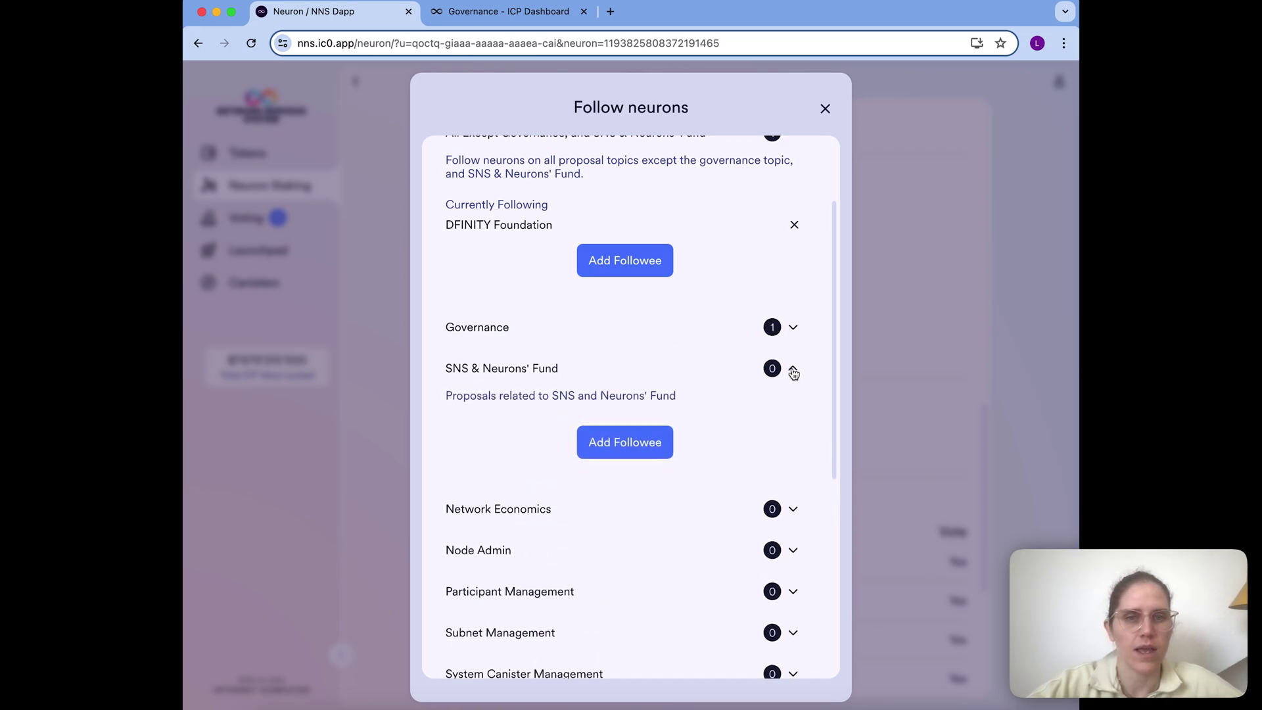
{"action": "left_click", "coordinate": [603, 441]}
{"action": "scroll", "coordinate": [604, 442], "scroll_direction": "down", "scroll_amount": 1}
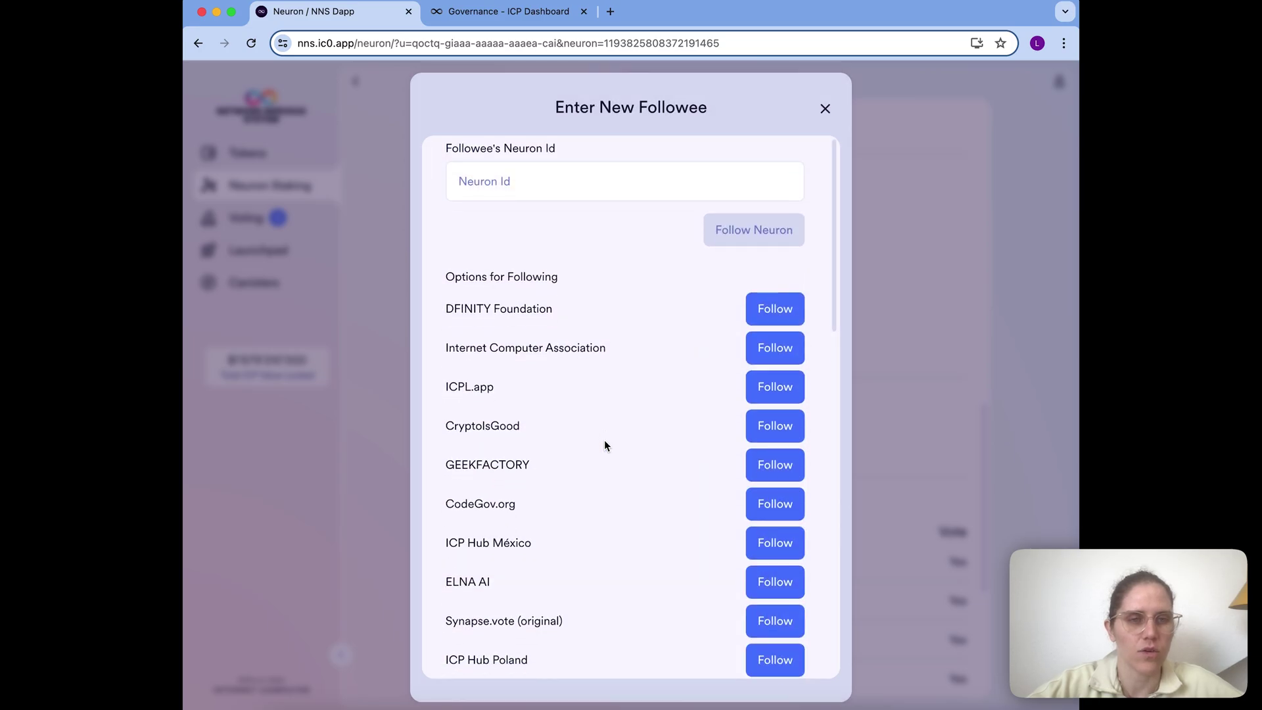
{"action": "scroll", "coordinate": [605, 440], "scroll_direction": "down", "scroll_amount": 5}
{"action": "scroll", "coordinate": [604, 440], "scroll_direction": "up", "scroll_amount": 5}
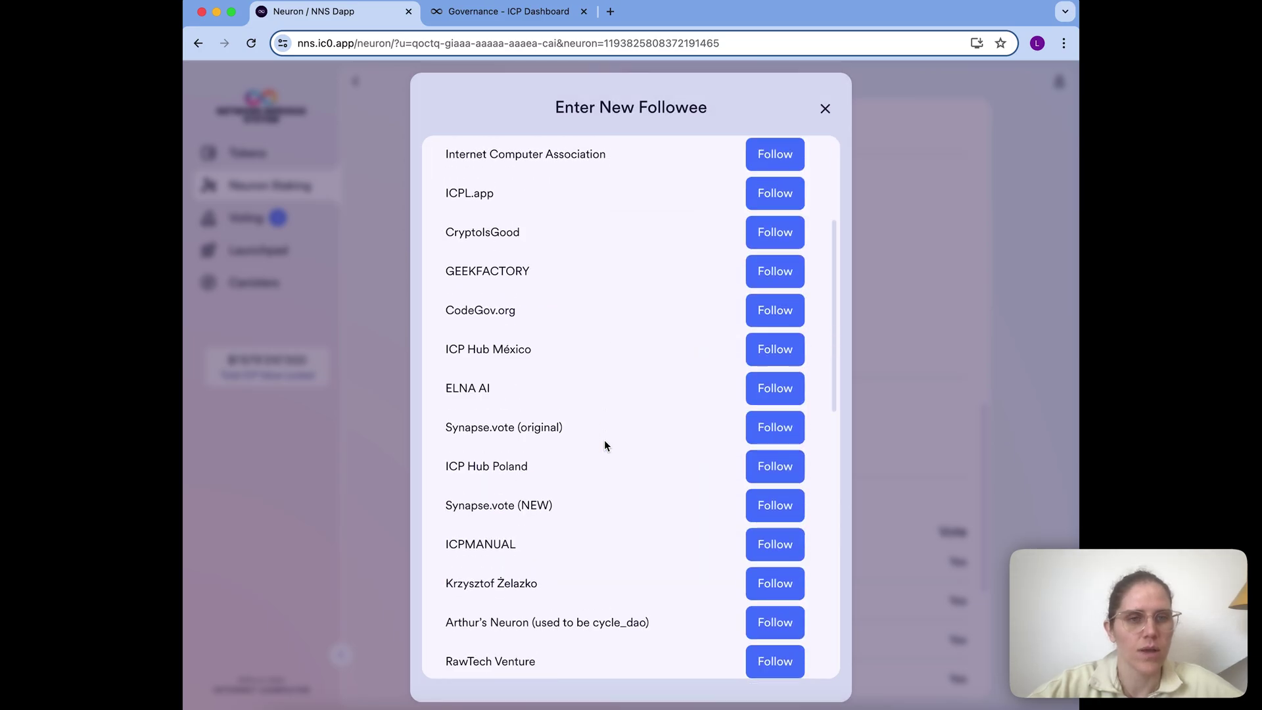
{"action": "left_click", "coordinate": [822, 112]}
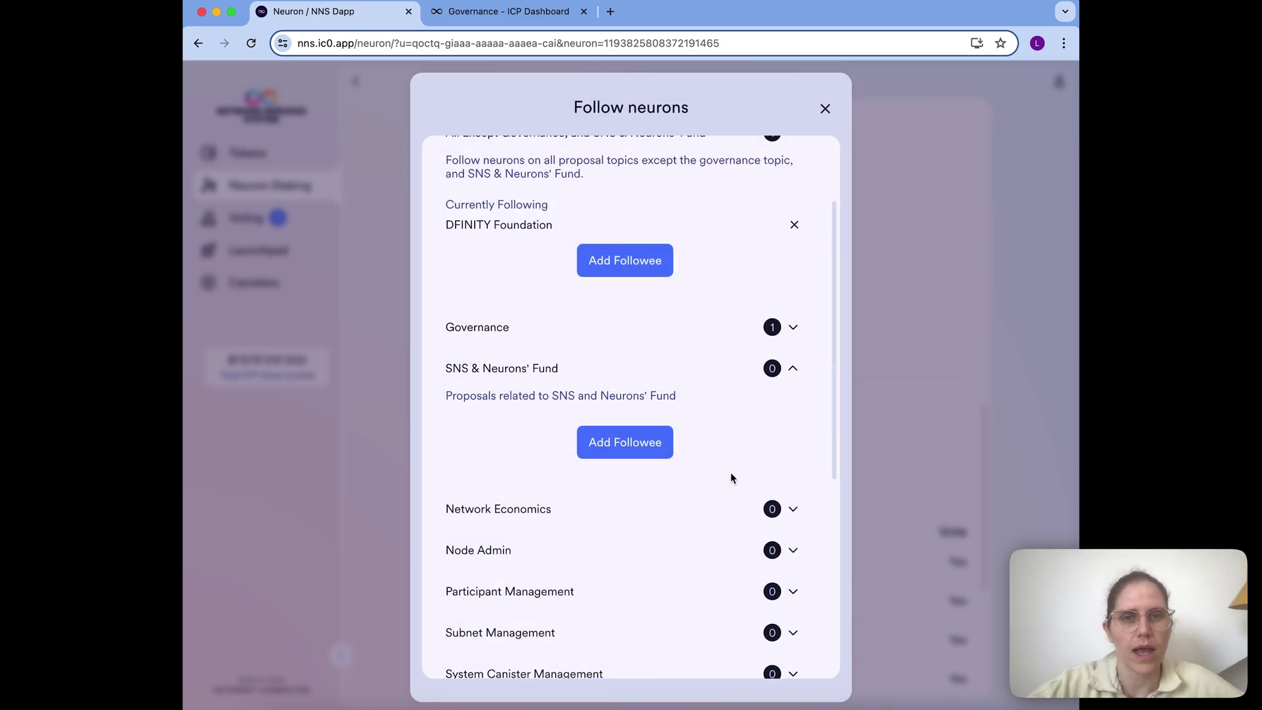
{"action": "left_click", "coordinate": [792, 371]}
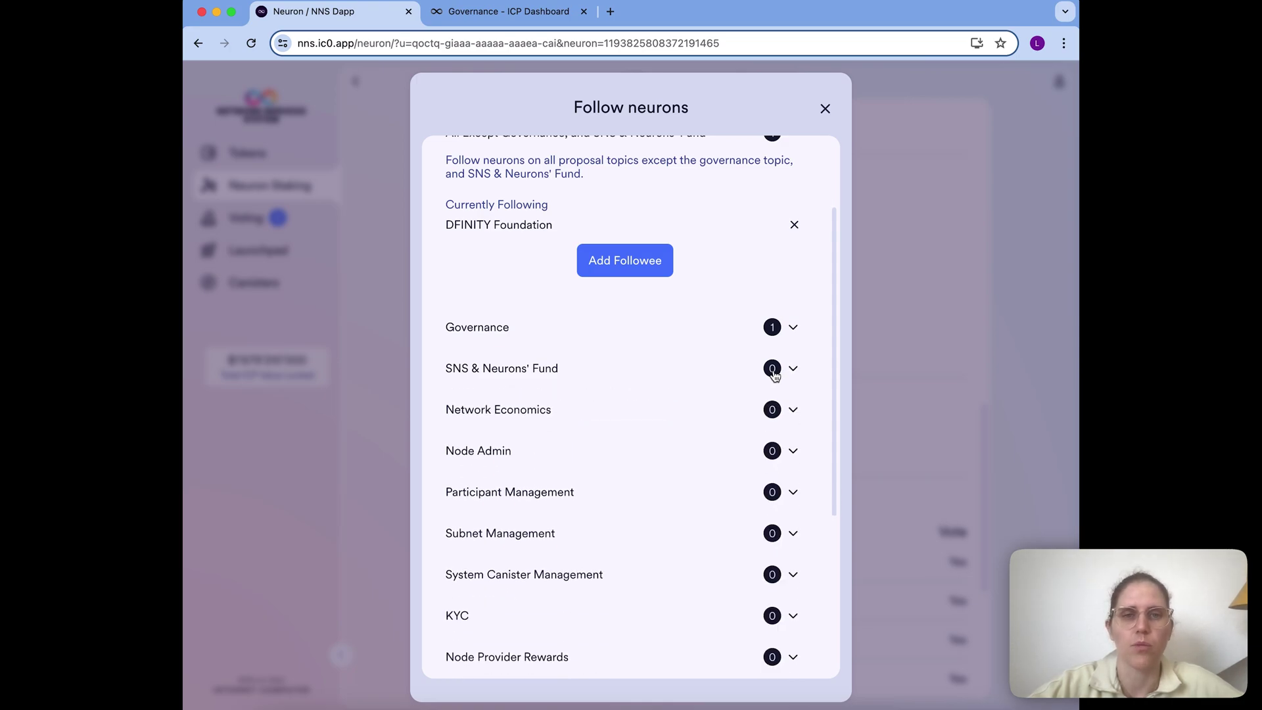
Step: Collapse the All Except Governance, and SNS & Neurons' Fund topic in the list of following topics
{"action": "scroll", "coordinate": [775, 374], "scroll_direction": "up", "scroll_amount": 2}
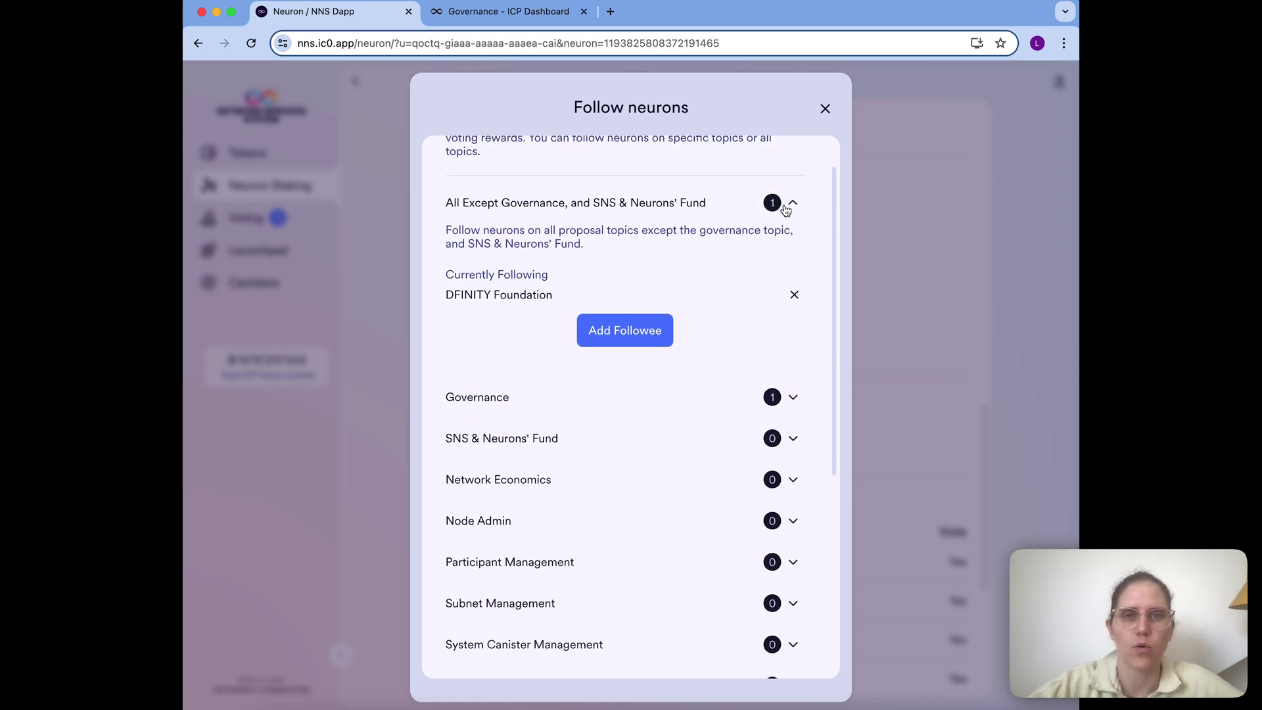
{"action": "left_click", "coordinate": [793, 204]}
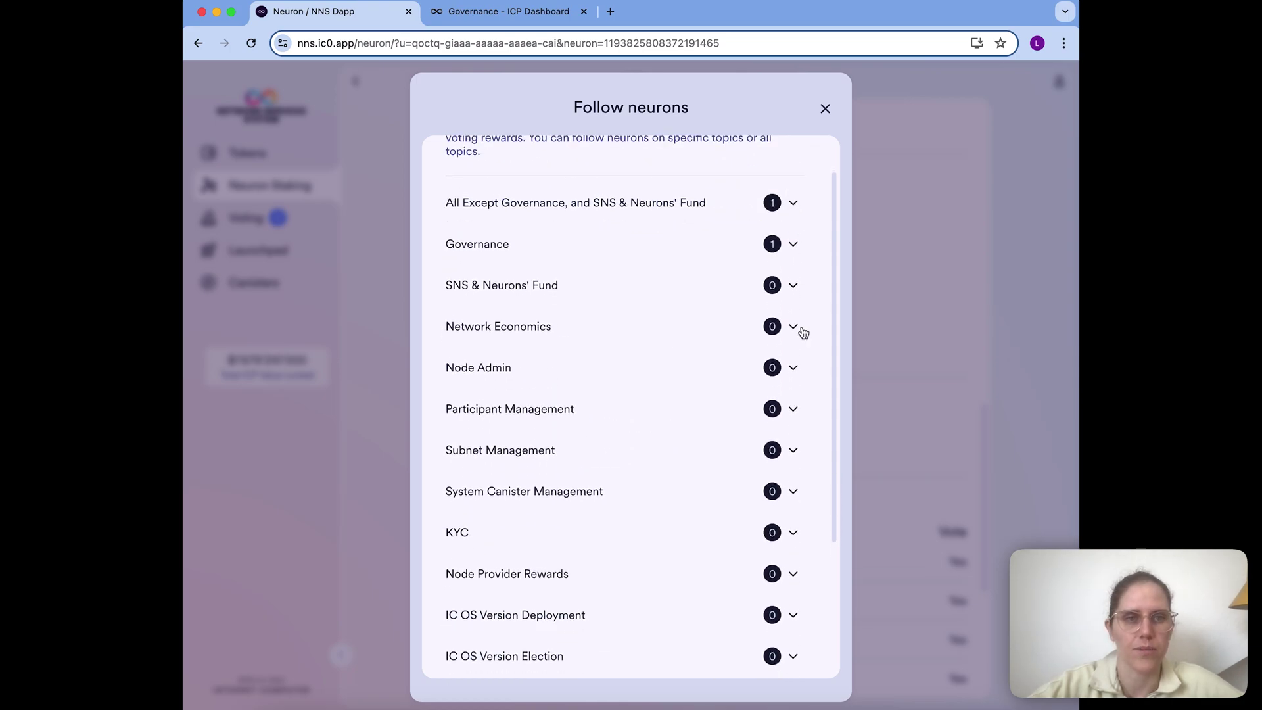
{"action": "scroll", "coordinate": [803, 332], "scroll_direction": "up", "scroll_amount": 2}
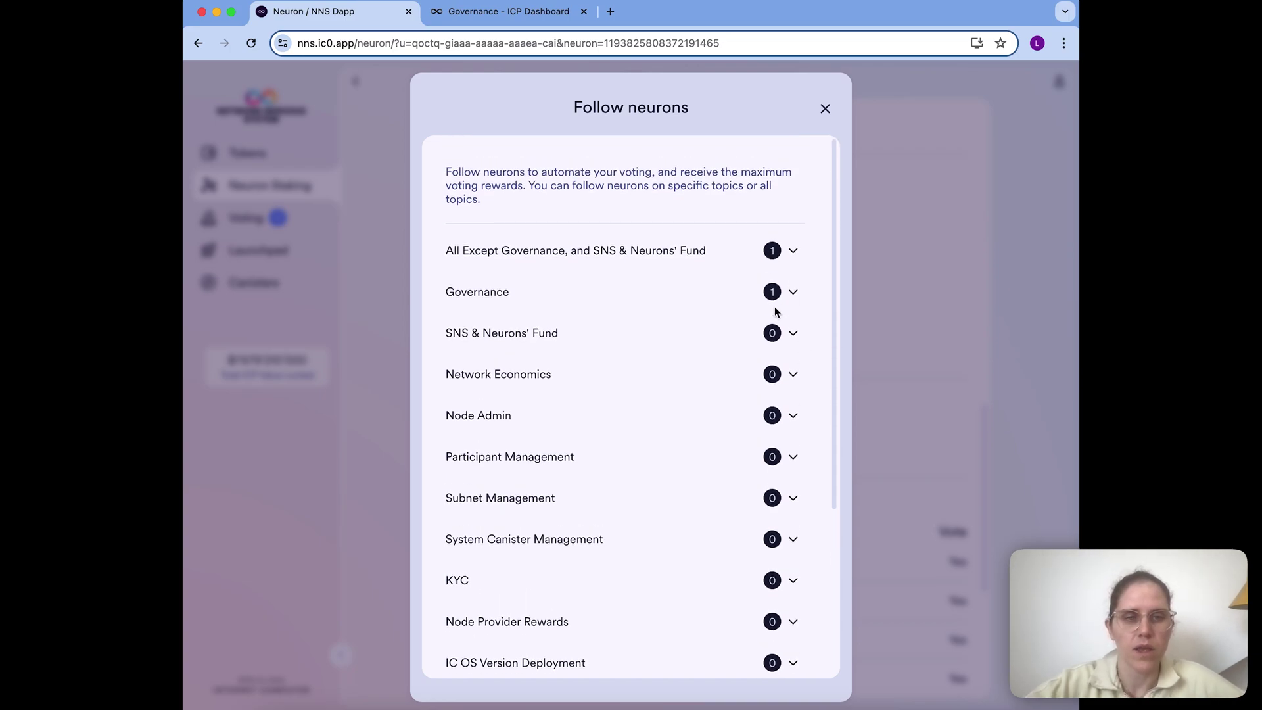
Step: Follow CodeGov.org on the IC OS Version Election topic and collapse that topic
{"action": "scroll", "coordinate": [731, 526], "scroll_direction": "down", "scroll_amount": 2}
{"action": "scroll", "coordinate": [731, 526], "scroll_direction": "down", "scroll_amount": 5}
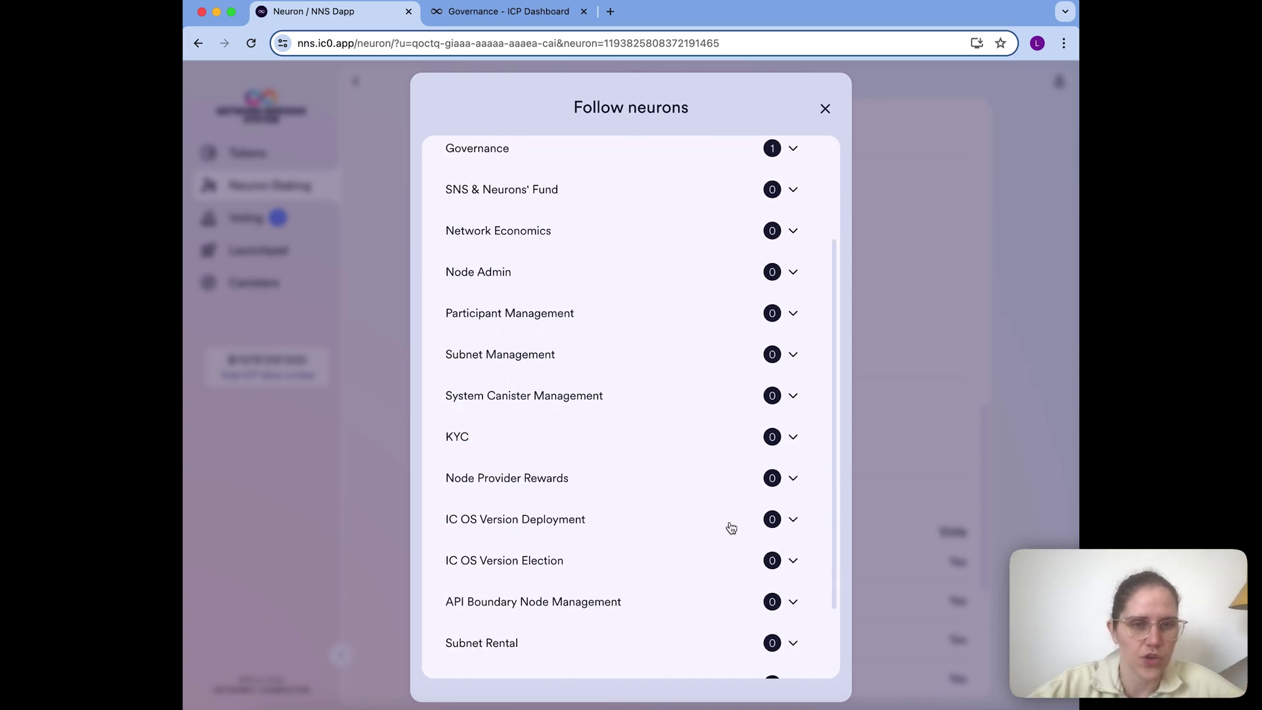
{"action": "left_click", "coordinate": [549, 562]}
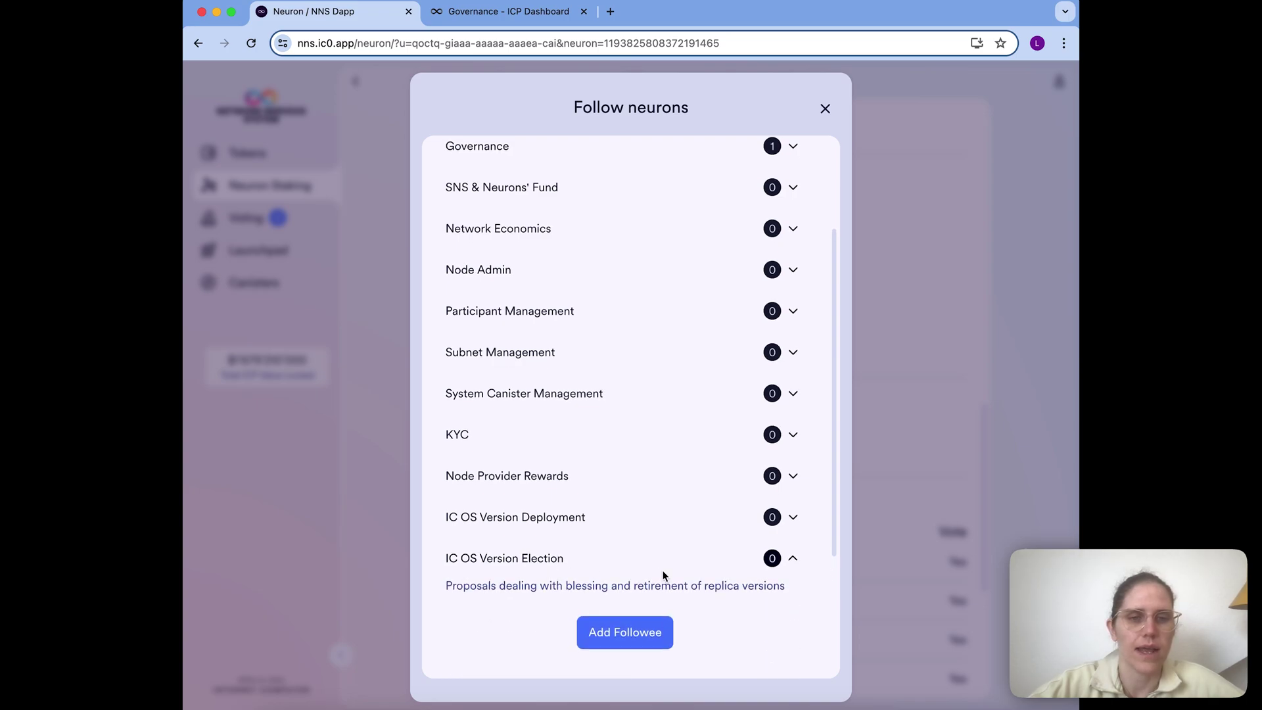
{"action": "scroll", "coordinate": [664, 577], "scroll_direction": "down", "scroll_amount": 7}
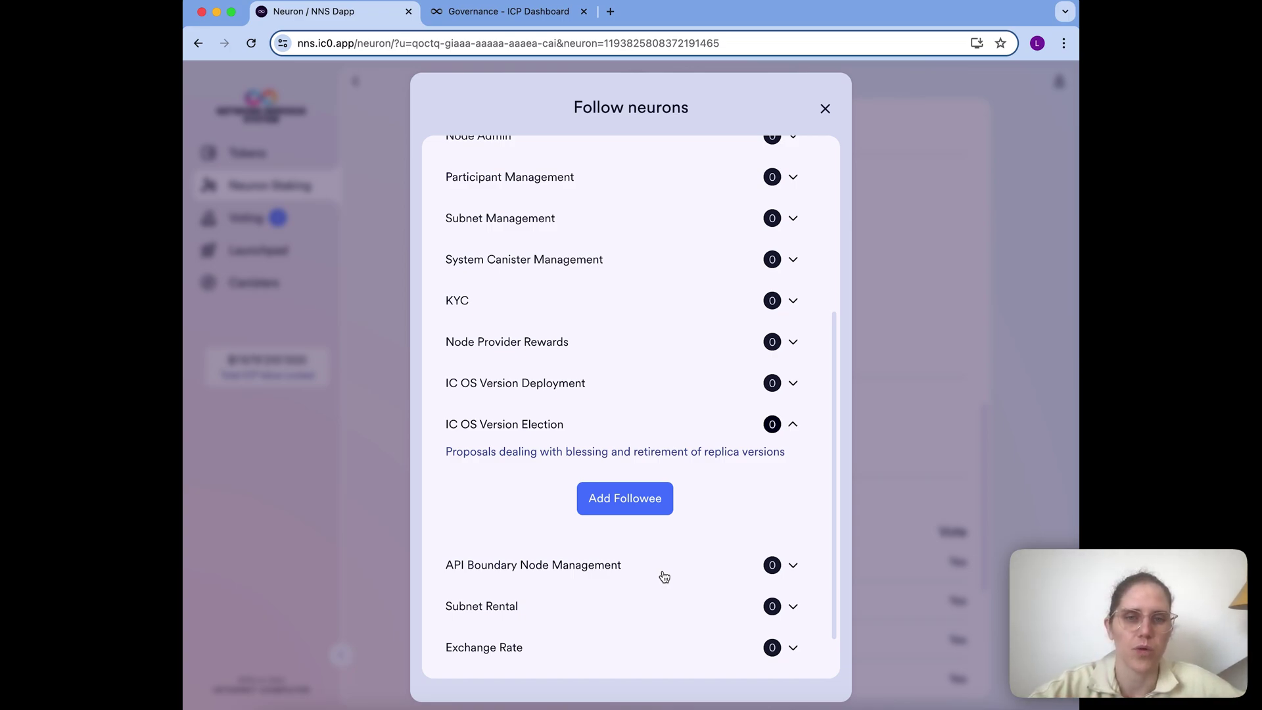
{"action": "left_click", "coordinate": [650, 510]}
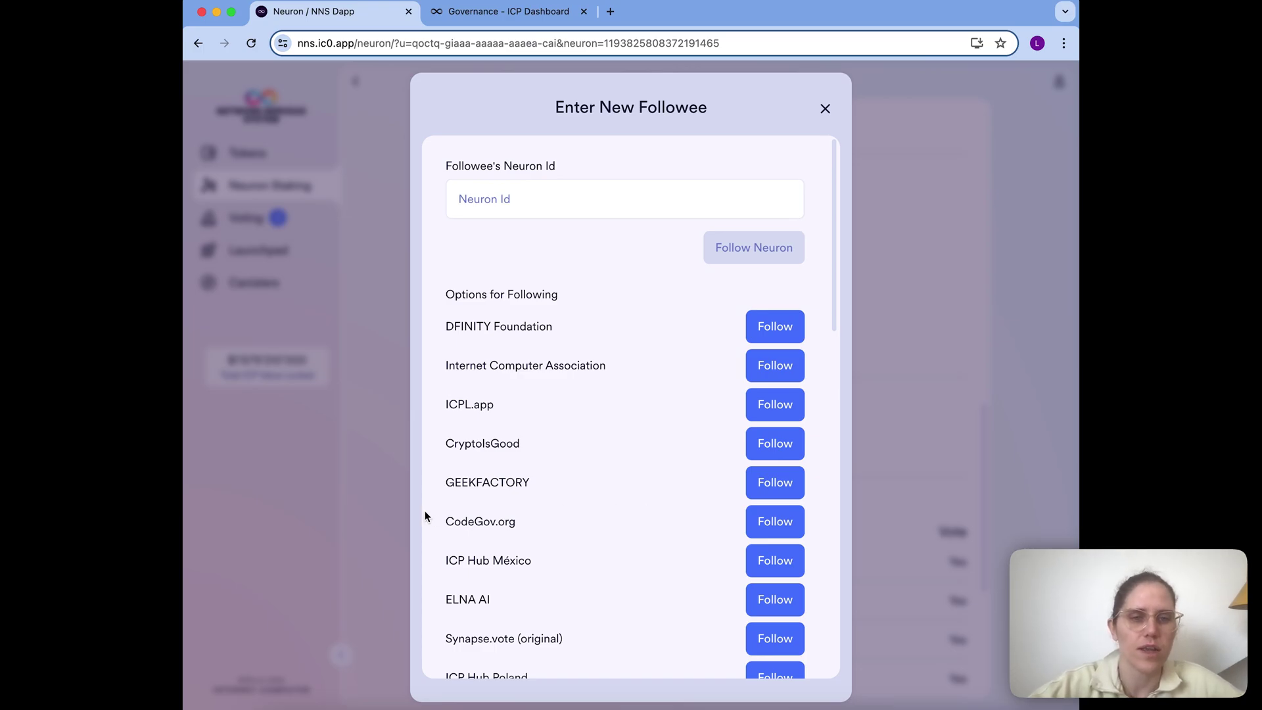
{"action": "left_click_drag", "start_coordinate": [463, 526], "coordinate": [527, 530]}
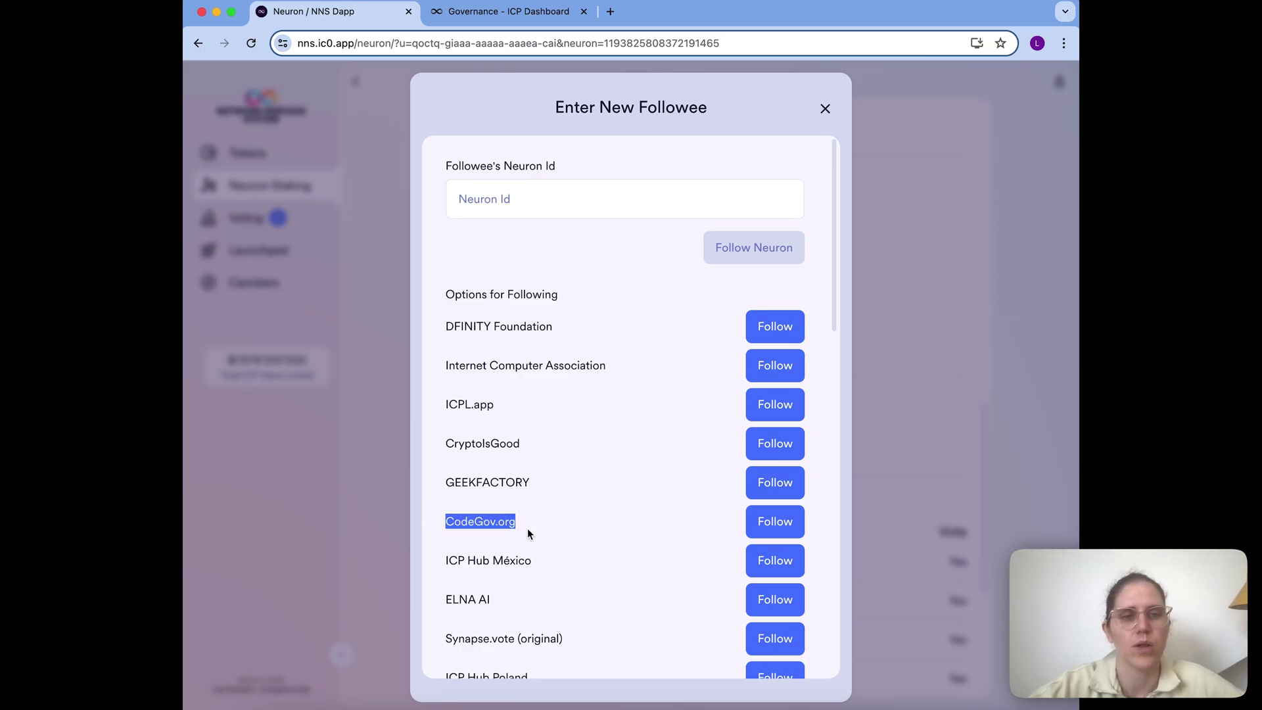
{"action": "left_click", "coordinate": [787, 519]}
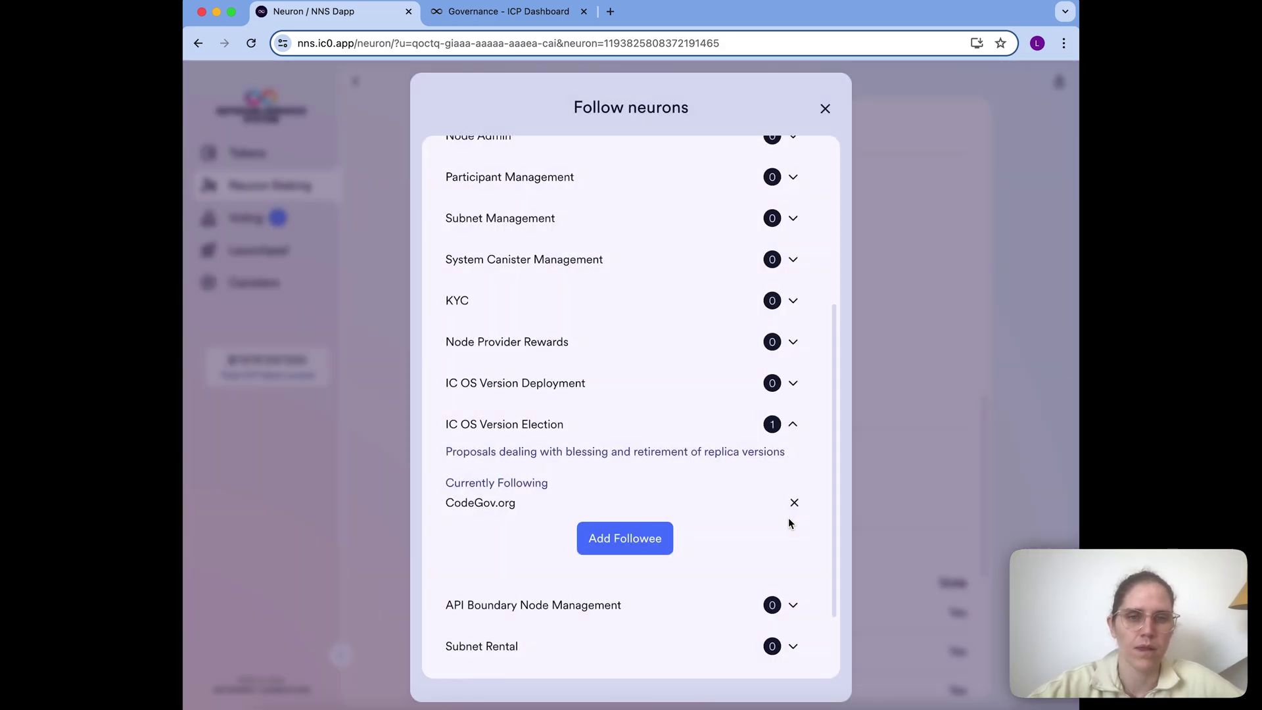
{"action": "left_click", "coordinate": [793, 426]}
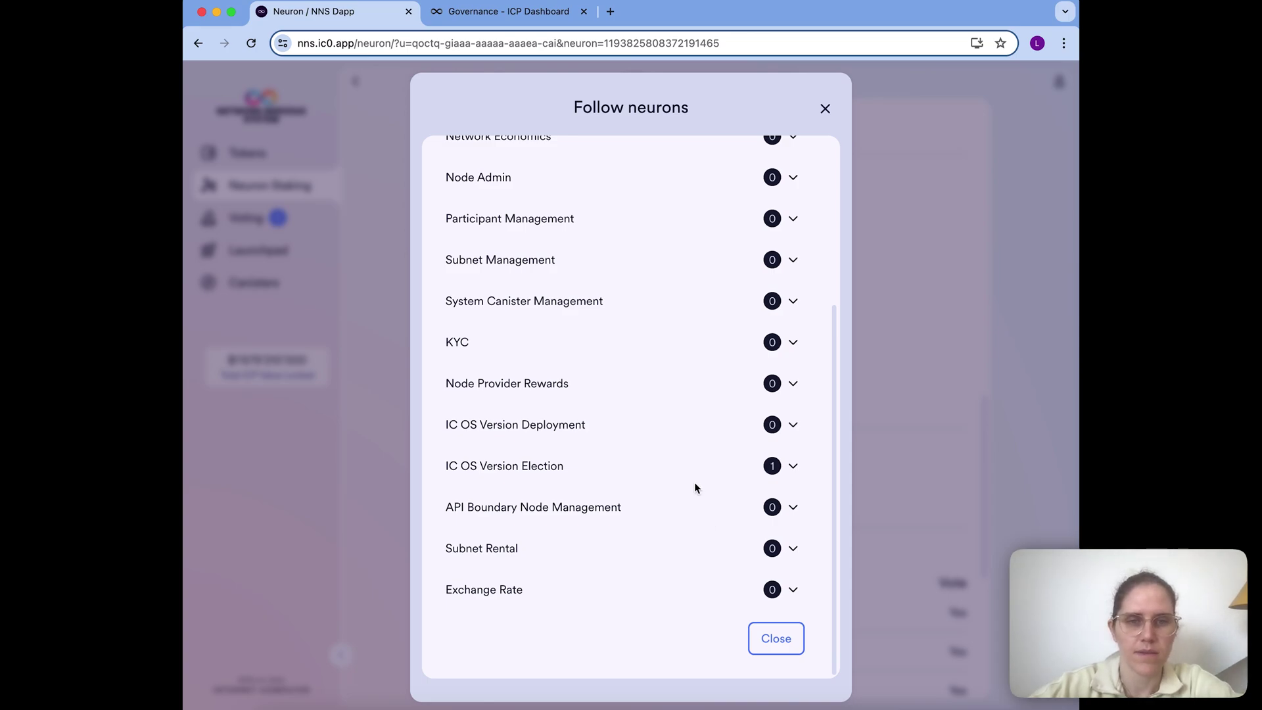
Step: Compare the followees set for IC OS Version Election and for All Except Governance, and SNS & Neurons' Fund
{"action": "scroll", "coordinate": [695, 487], "scroll_direction": "up", "scroll_amount": 1}
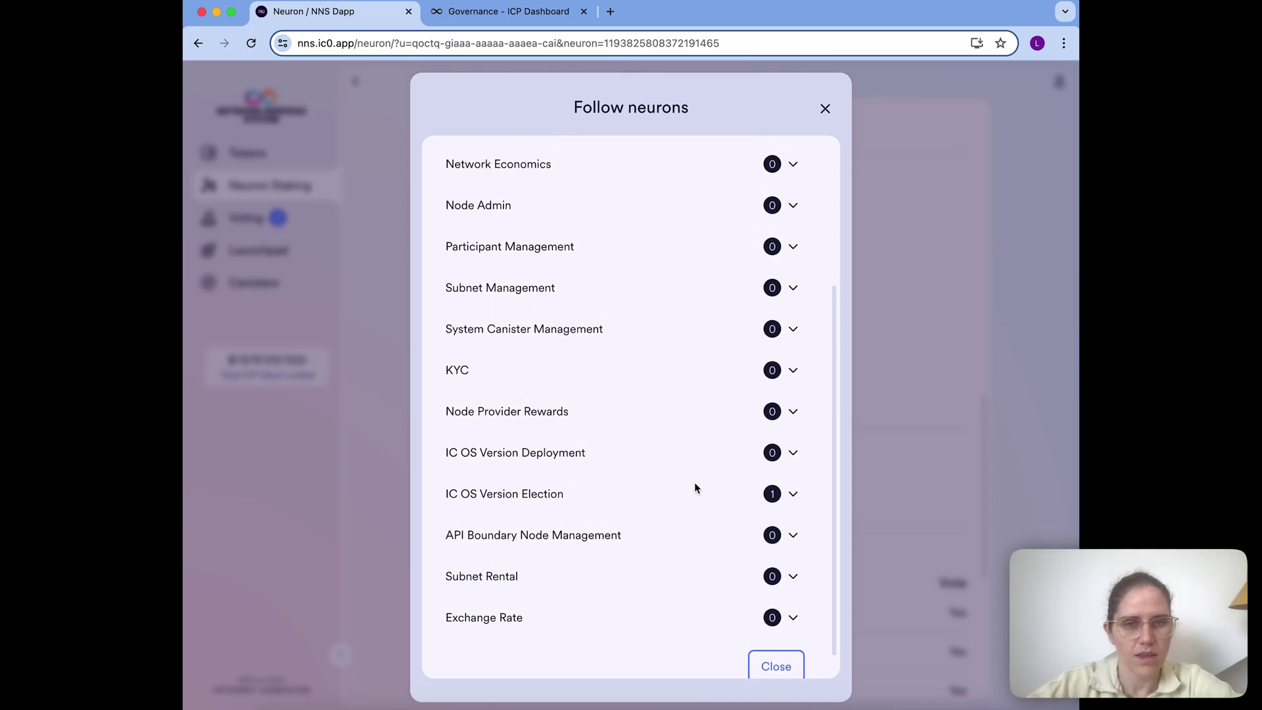
{"action": "left_click", "coordinate": [473, 499]}
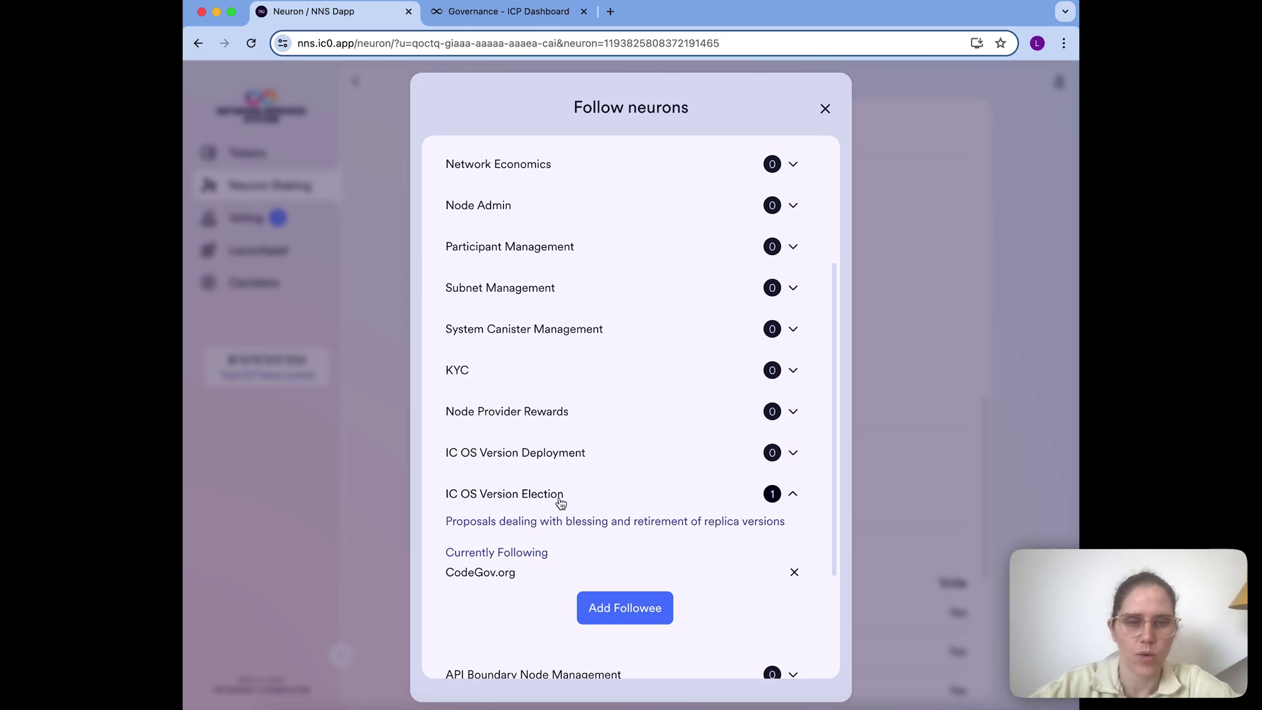
{"action": "scroll", "coordinate": [559, 502], "scroll_direction": "up", "scroll_amount": 5}
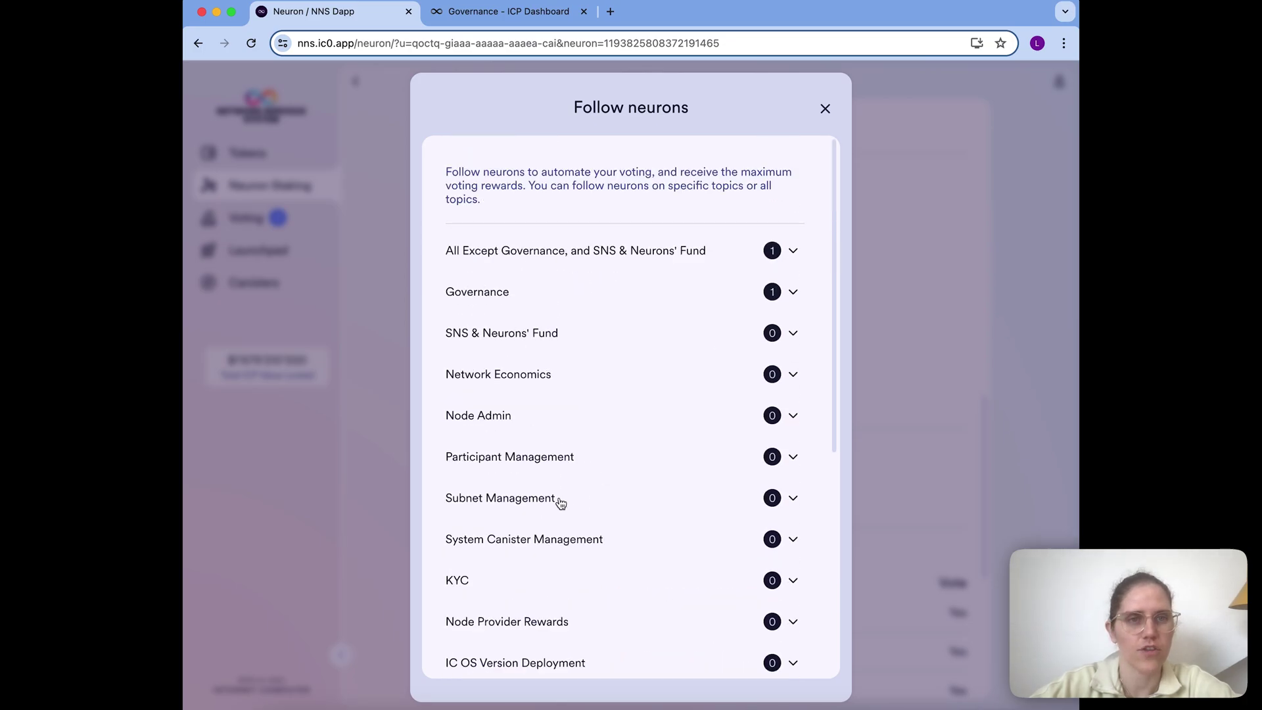
{"action": "left_click", "coordinate": [580, 255]}
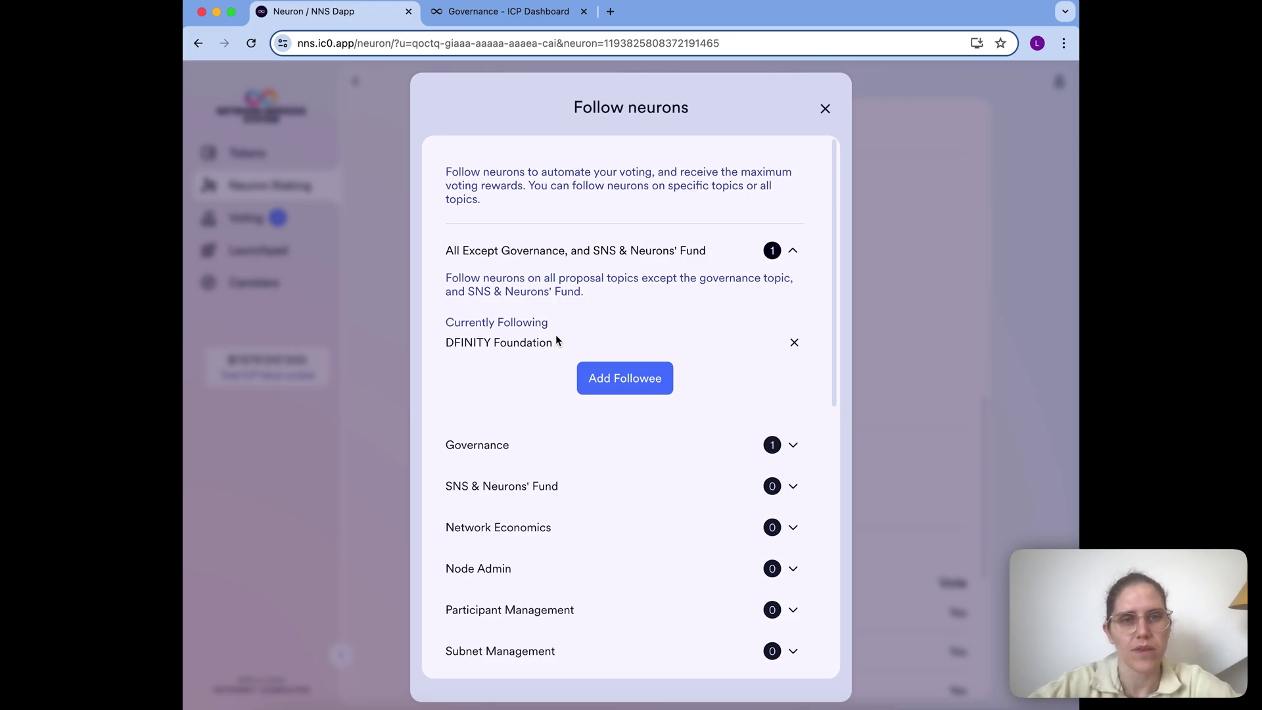
{"action": "scroll", "coordinate": [556, 337], "scroll_direction": "down", "scroll_amount": 6}
{"action": "scroll", "coordinate": [557, 339], "scroll_direction": "down", "scroll_amount": 1}
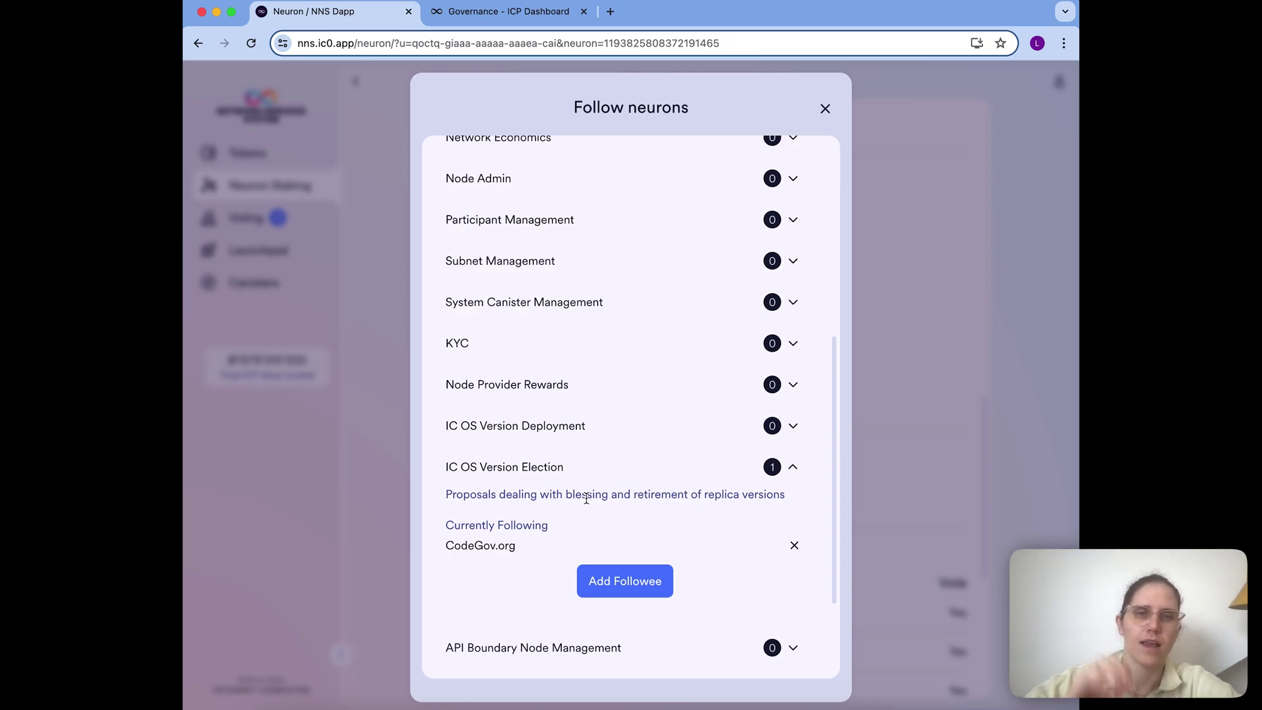
{"action": "scroll", "coordinate": [587, 498], "scroll_direction": "up", "scroll_amount": 5}
{"action": "scroll", "coordinate": [528, 193], "scroll_direction": "up", "scroll_amount": 1}
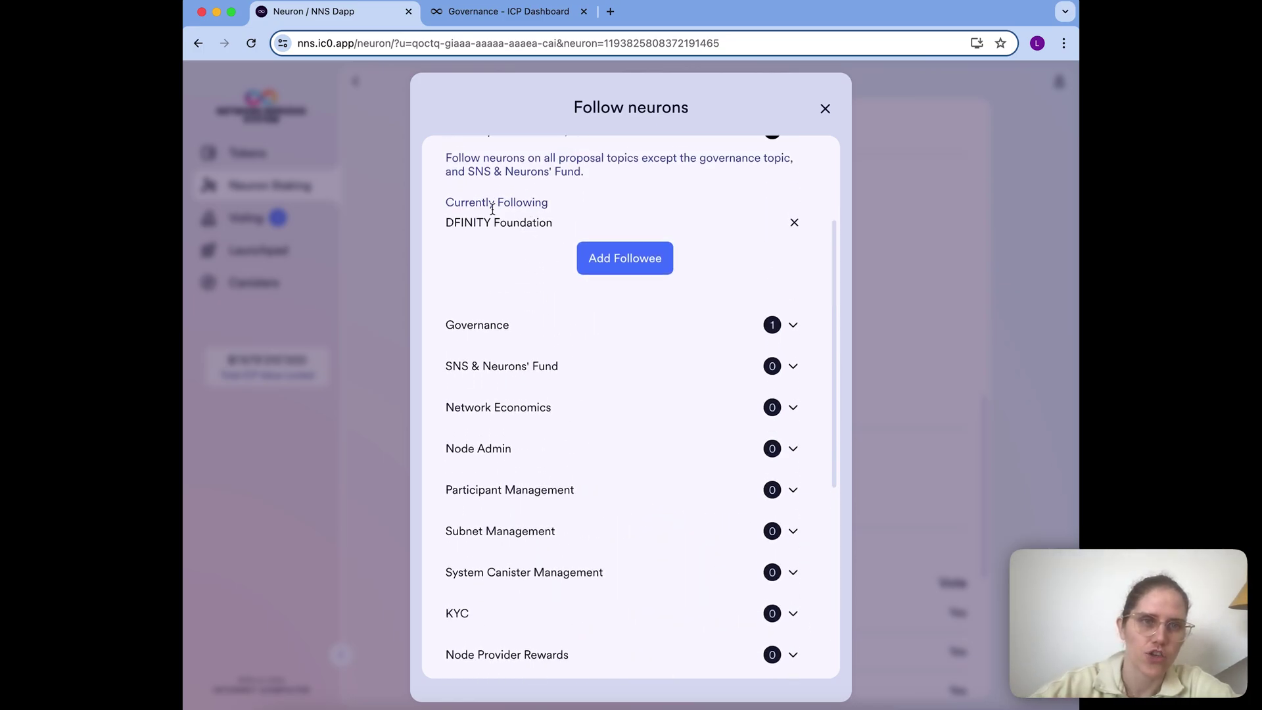
{"action": "left_click_drag", "start_coordinate": [445, 223], "coordinate": [590, 224]}
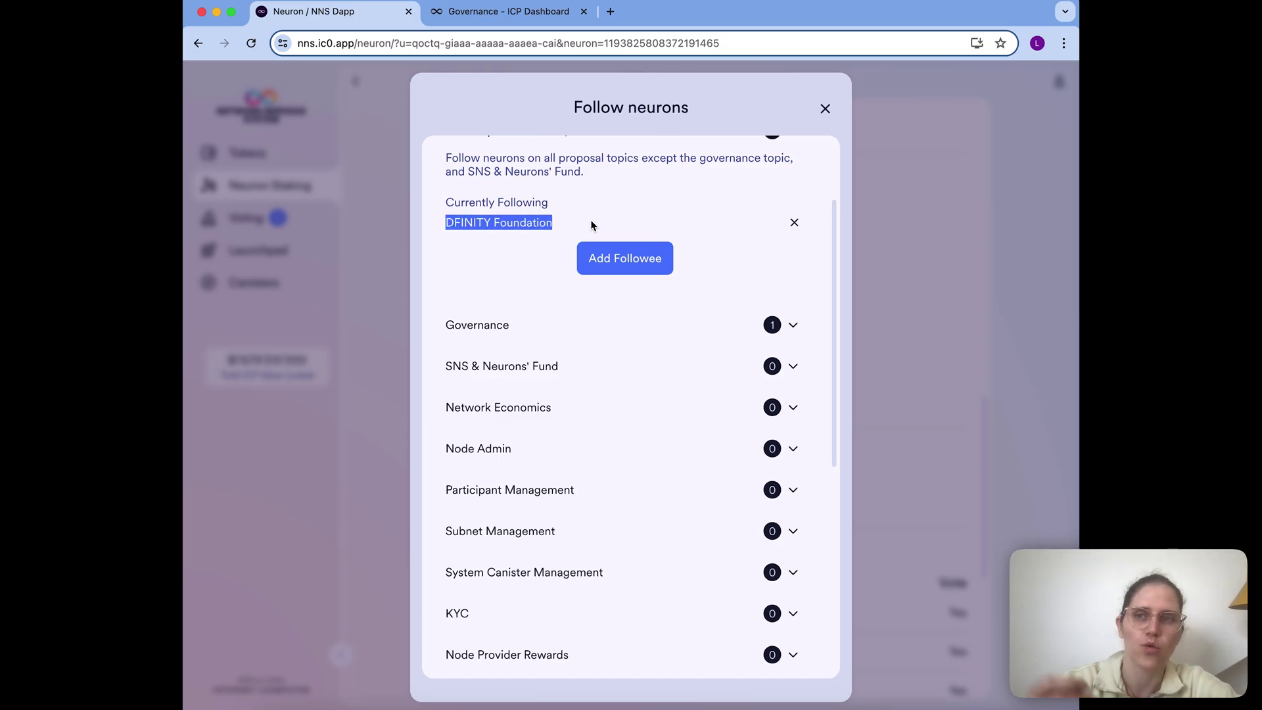
{"action": "scroll", "coordinate": [590, 222], "scroll_direction": "down", "scroll_amount": 2}
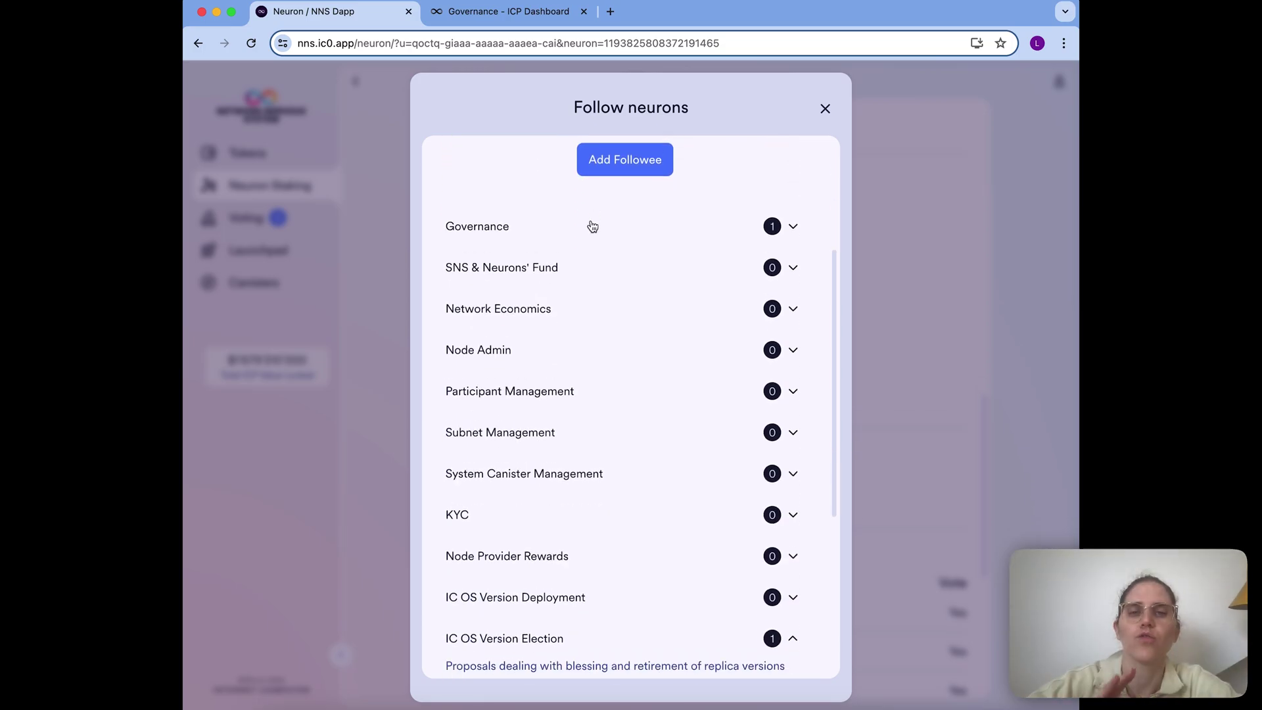
{"action": "scroll", "coordinate": [592, 226], "scroll_direction": "down", "scroll_amount": 3}
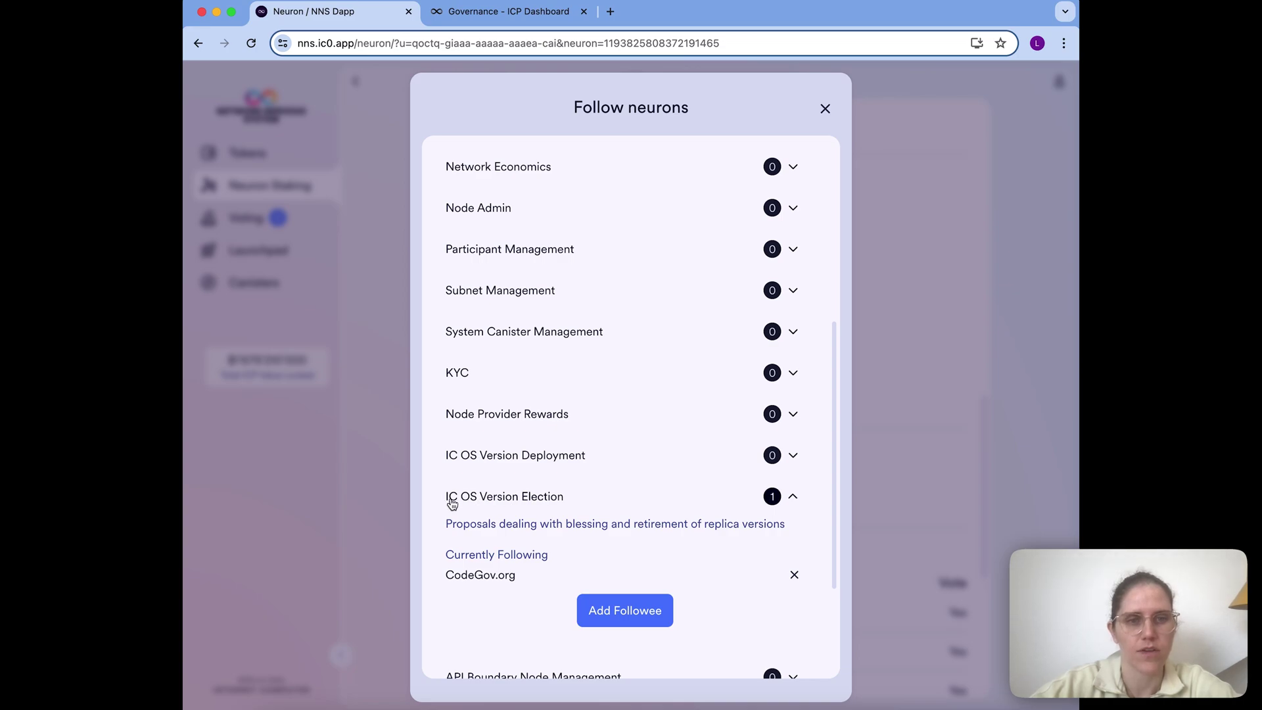
Step: Add ELNA AI as a second followee for the IC OS Version Election topic
{"action": "left_click", "coordinate": [543, 508]}
{"action": "left_click", "coordinate": [555, 503]}
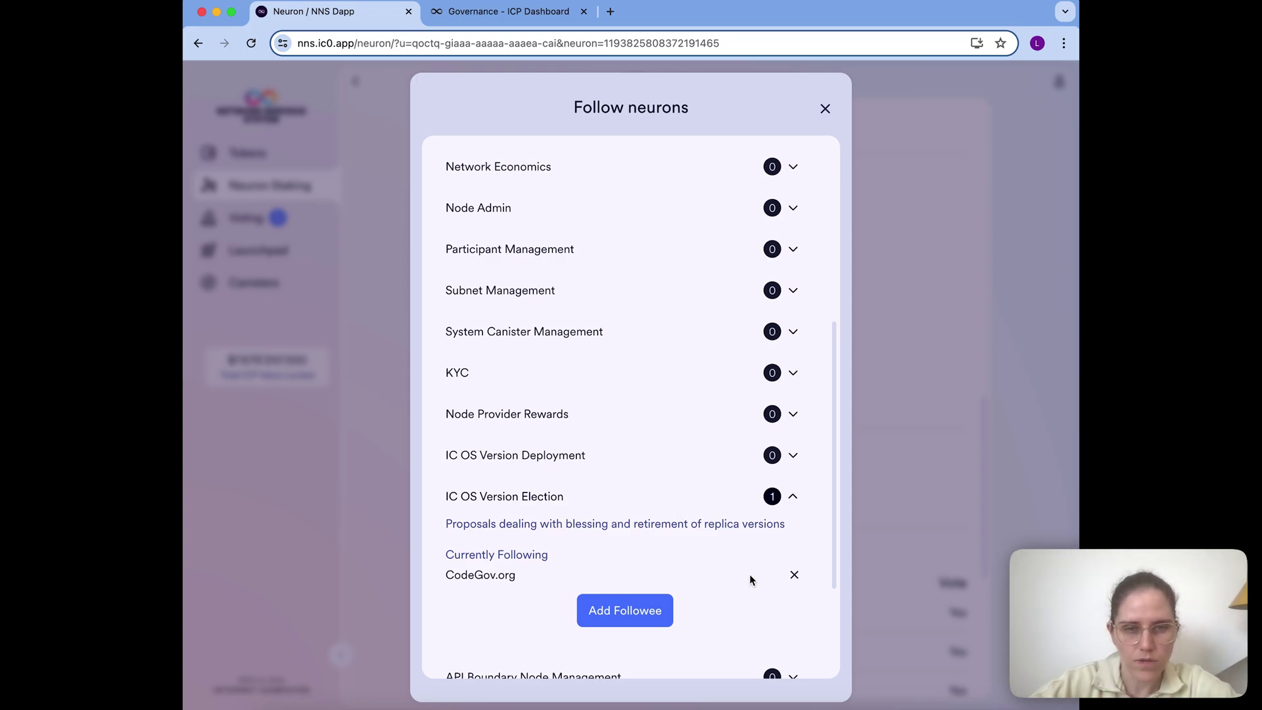
{"action": "left_click", "coordinate": [638, 607]}
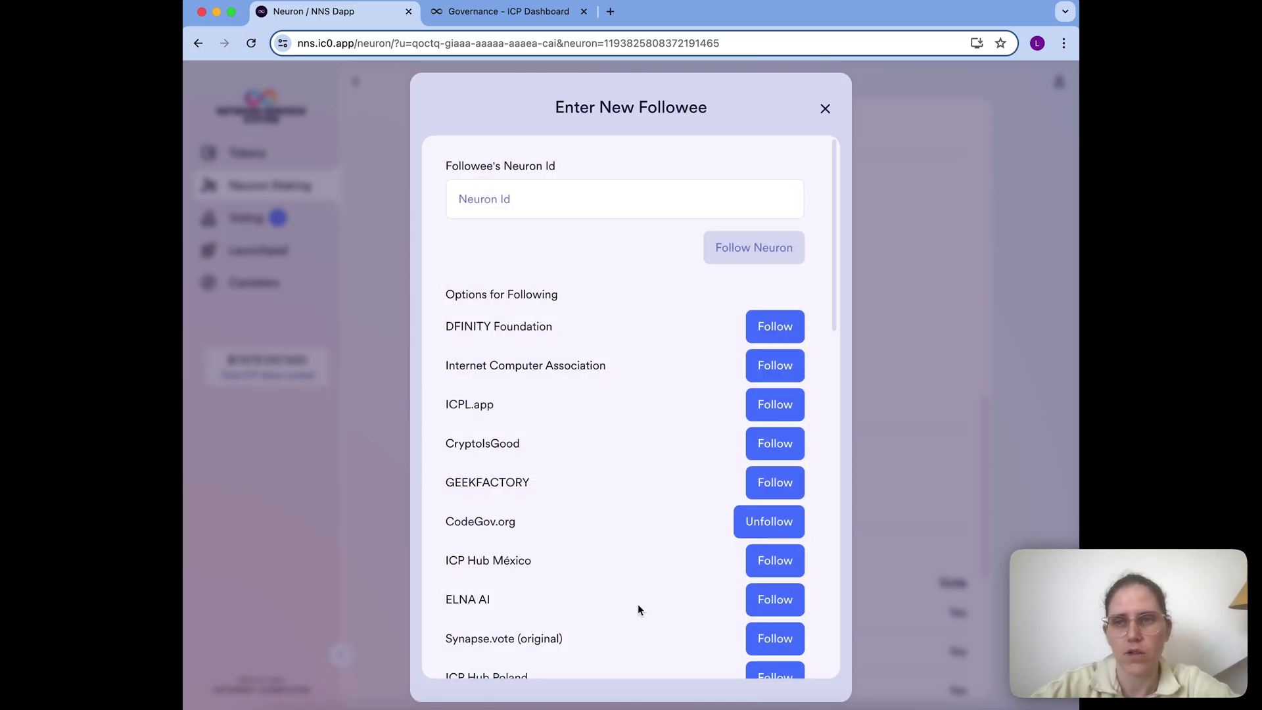
{"action": "scroll", "coordinate": [638, 610], "scroll_direction": "down", "scroll_amount": 3}
{"action": "scroll", "coordinate": [637, 610], "scroll_direction": "down", "scroll_amount": 1}
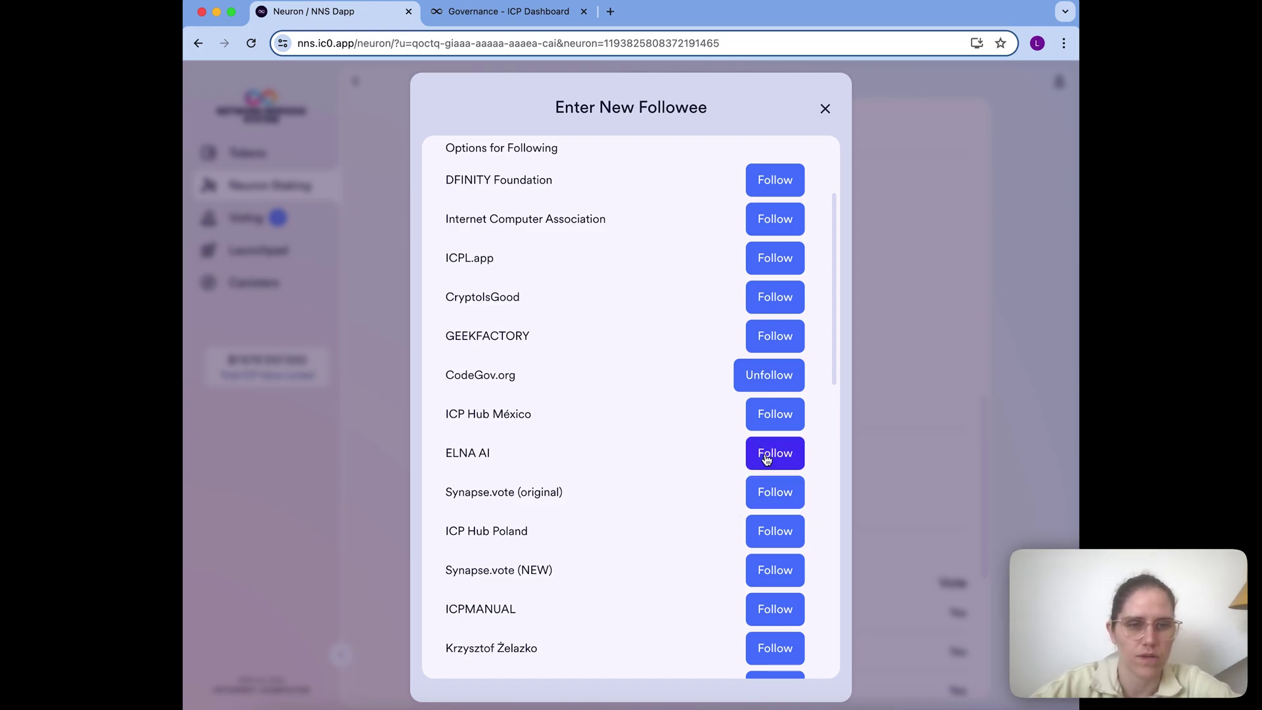
{"action": "scroll", "coordinate": [748, 534], "scroll_direction": "down", "scroll_amount": 1}
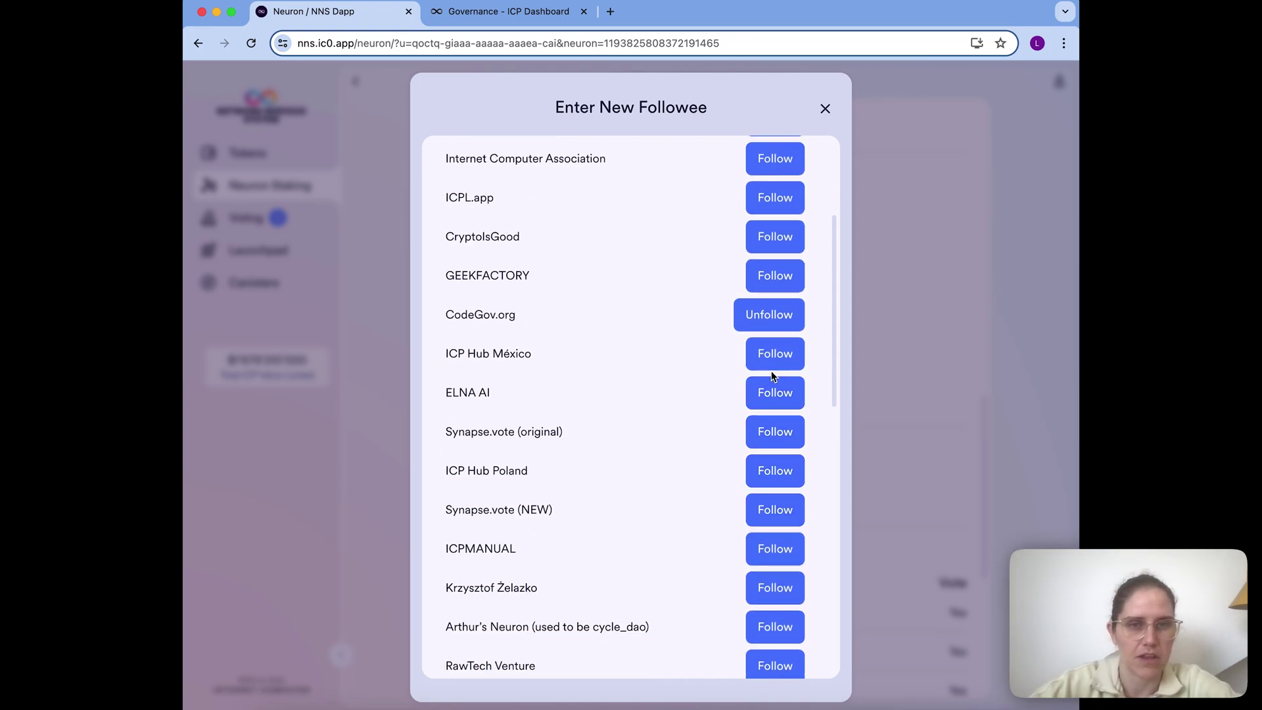
{"action": "left_click", "coordinate": [774, 393]}
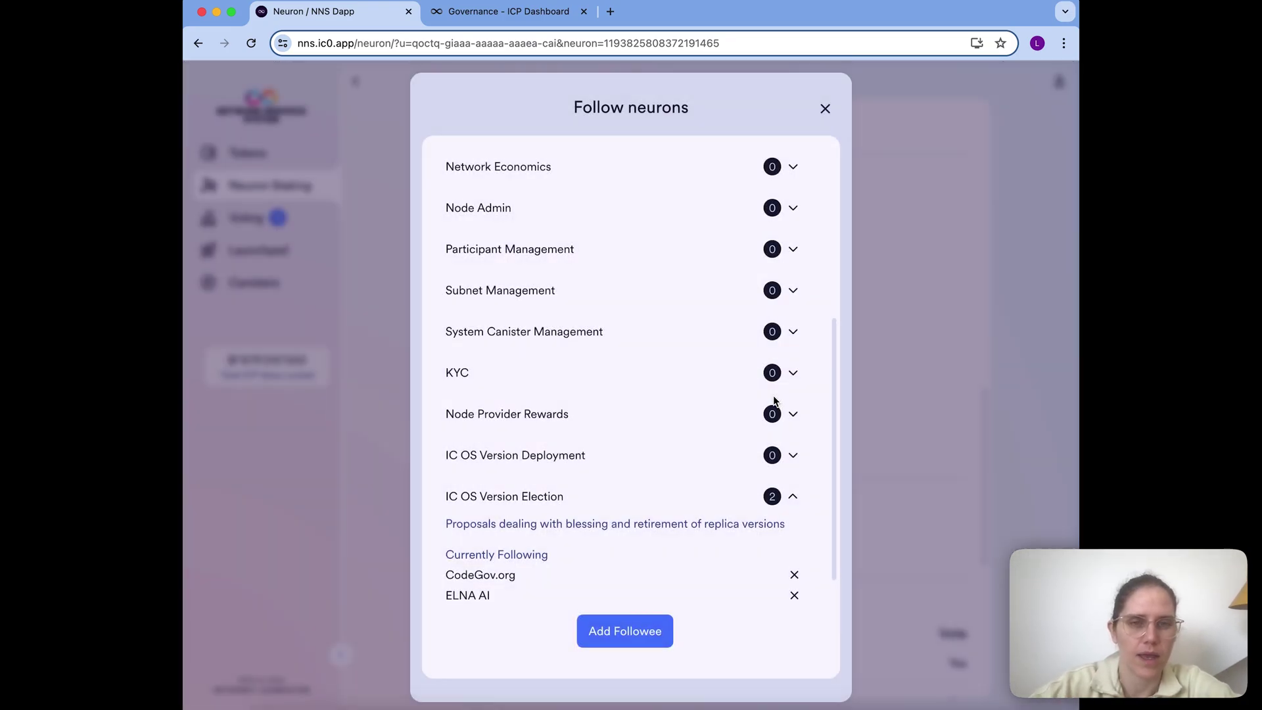
Step: Collapse the All Except Governance, and SNS & Neurons' Fund topic and the IC OS Version Election topic
{"action": "scroll", "coordinate": [773, 508], "scroll_direction": "down", "scroll_amount": 1}
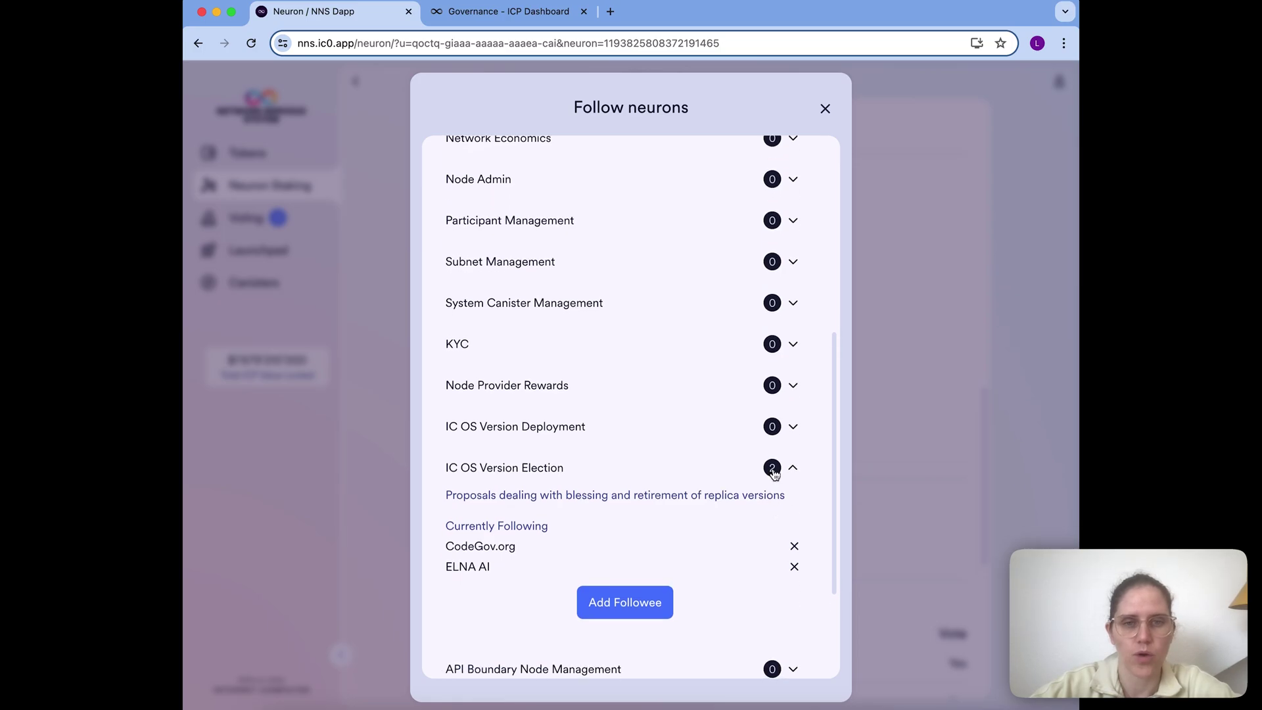
{"action": "scroll", "coordinate": [774, 484], "scroll_direction": "down", "scroll_amount": 4}
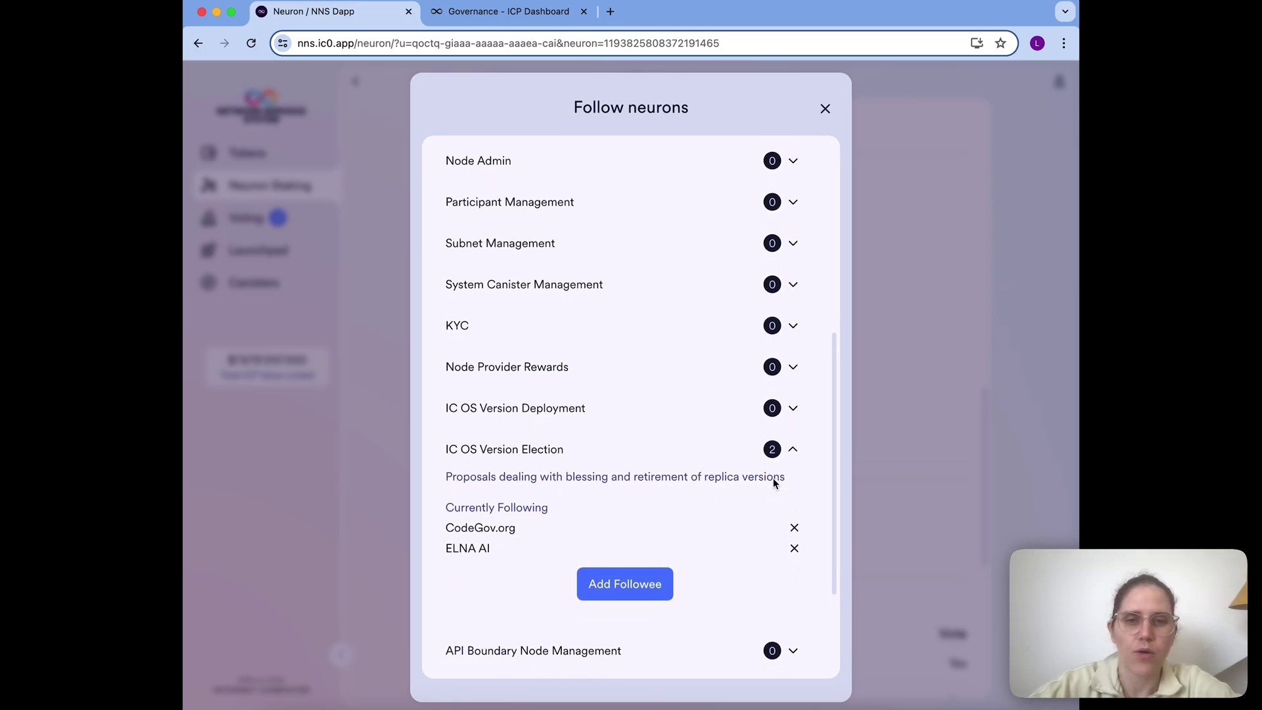
{"action": "scroll", "coordinate": [774, 452], "scroll_direction": "down", "scroll_amount": 1}
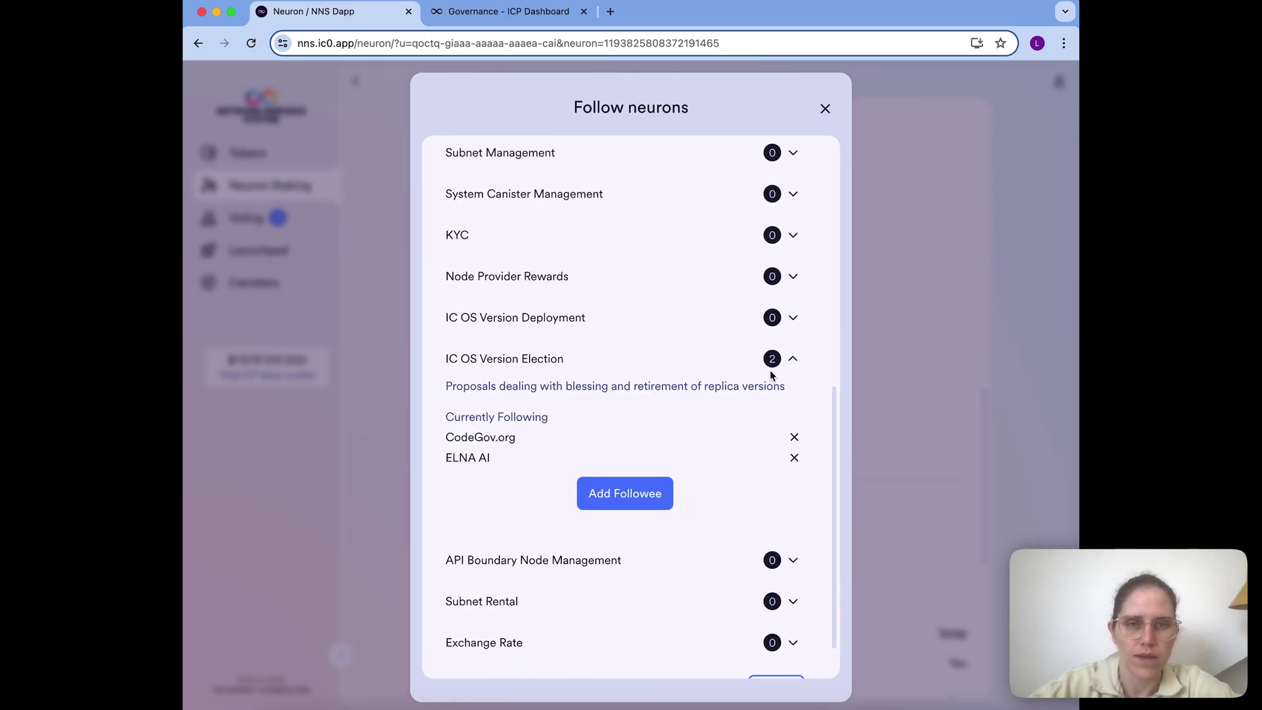
{"action": "scroll", "coordinate": [771, 369], "scroll_direction": "down", "scroll_amount": 1}
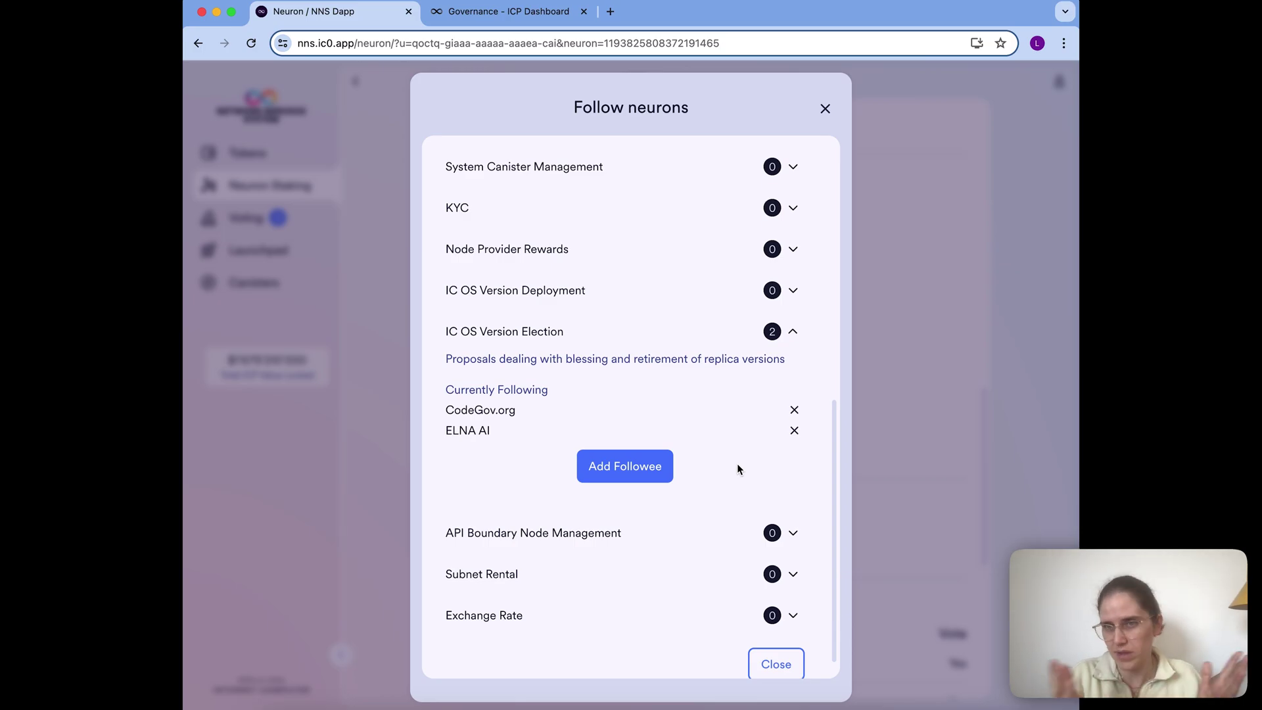
{"action": "scroll", "coordinate": [741, 434], "scroll_direction": "up", "scroll_amount": 3}
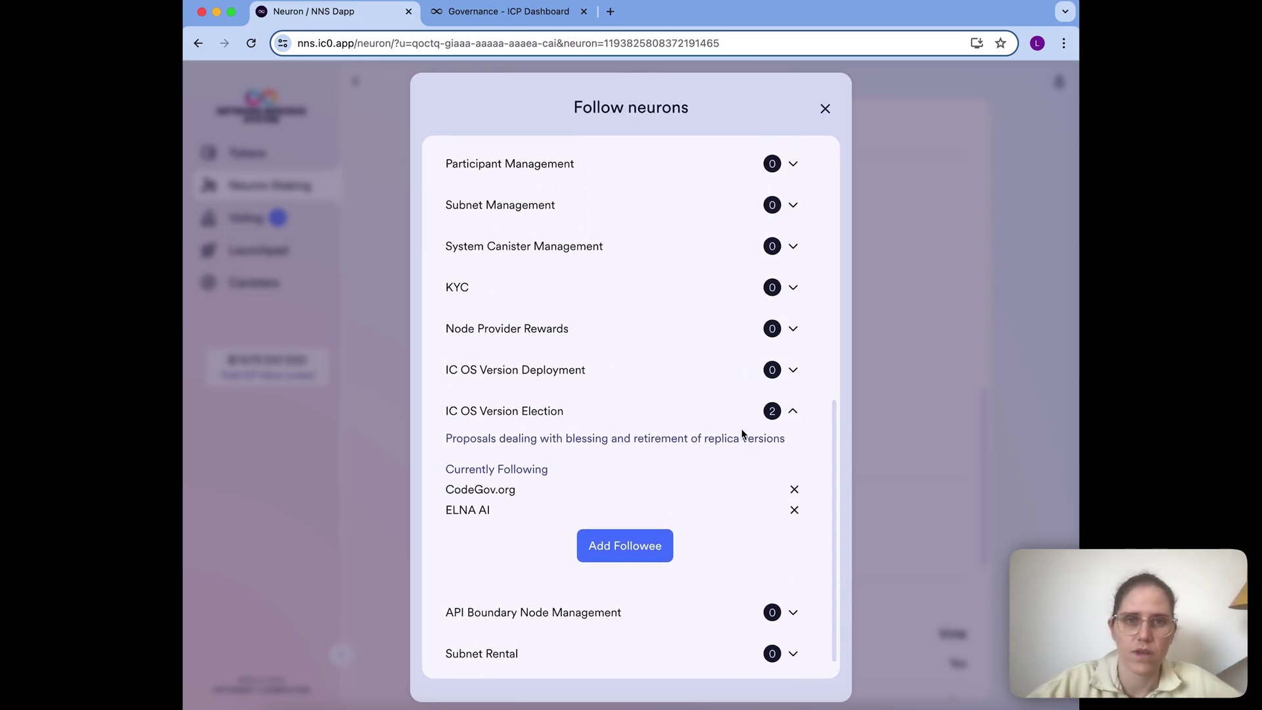
{"action": "scroll", "coordinate": [742, 435], "scroll_direction": "up", "scroll_amount": 6}
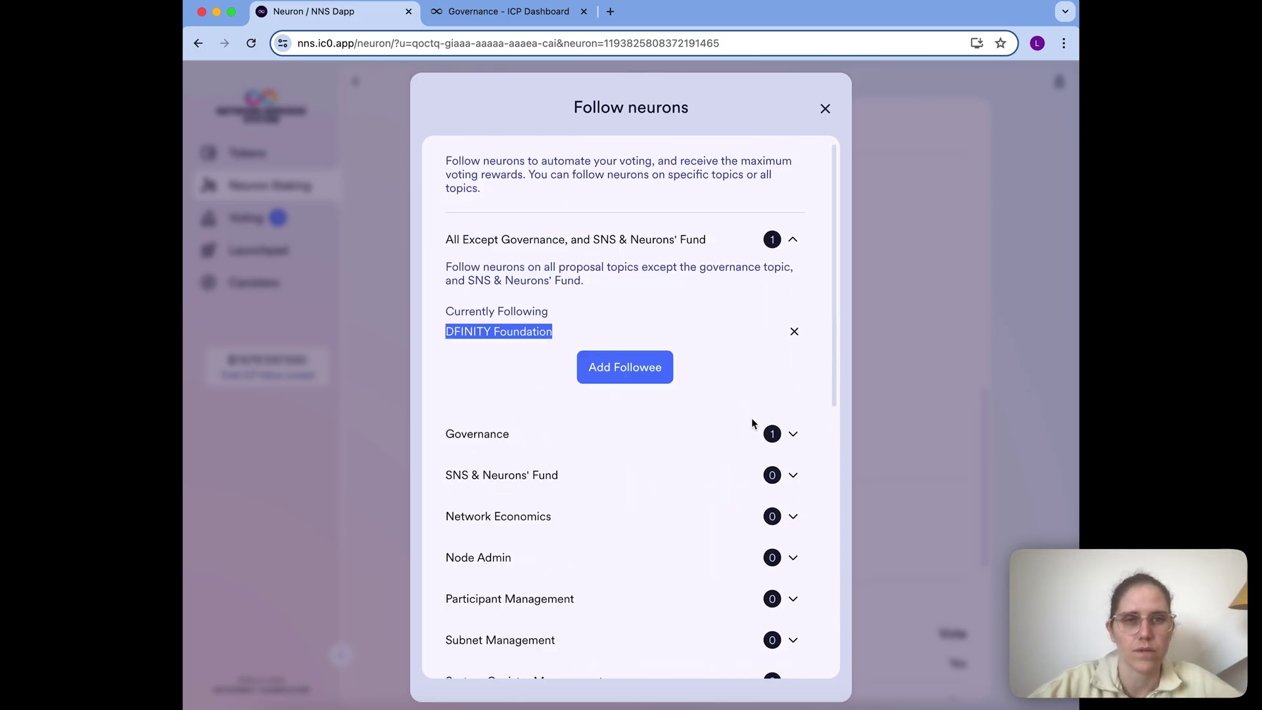
{"action": "left_click", "coordinate": [793, 239]}
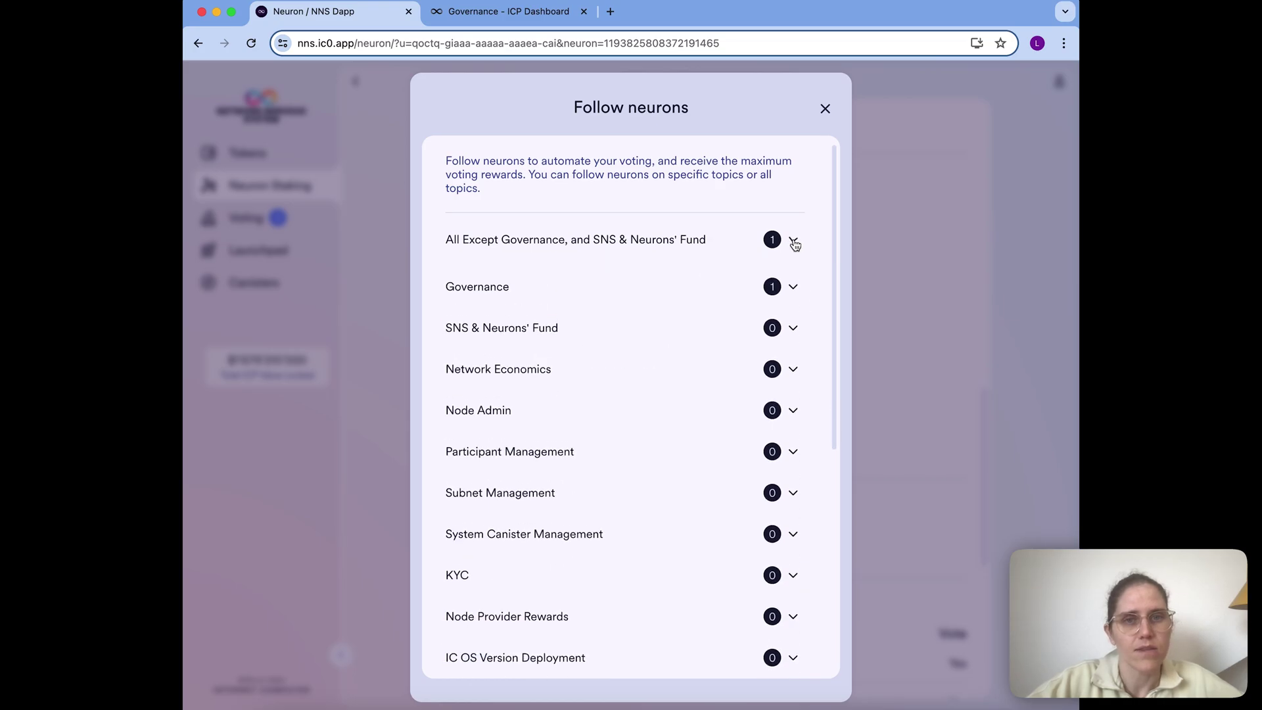
{"action": "scroll", "coordinate": [772, 423], "scroll_direction": "down", "scroll_amount": 4}
{"action": "left_click", "coordinate": [772, 424]}
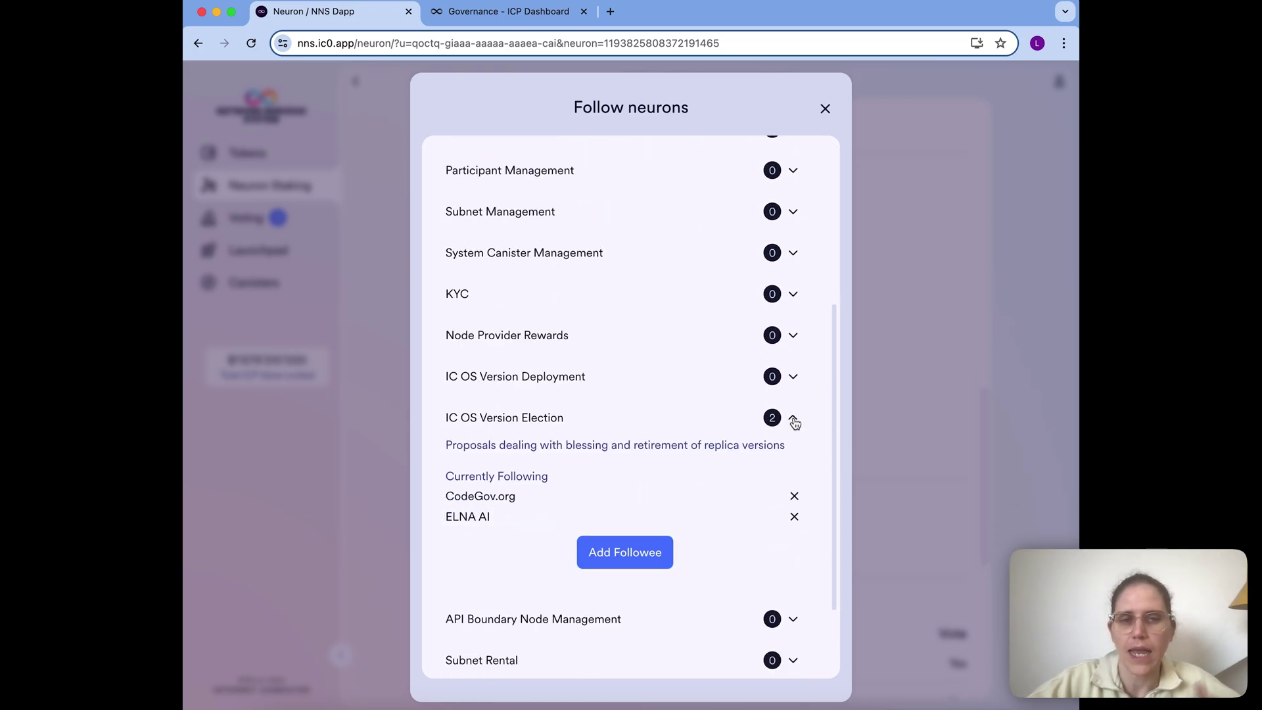
{"action": "left_click", "coordinate": [792, 420]}
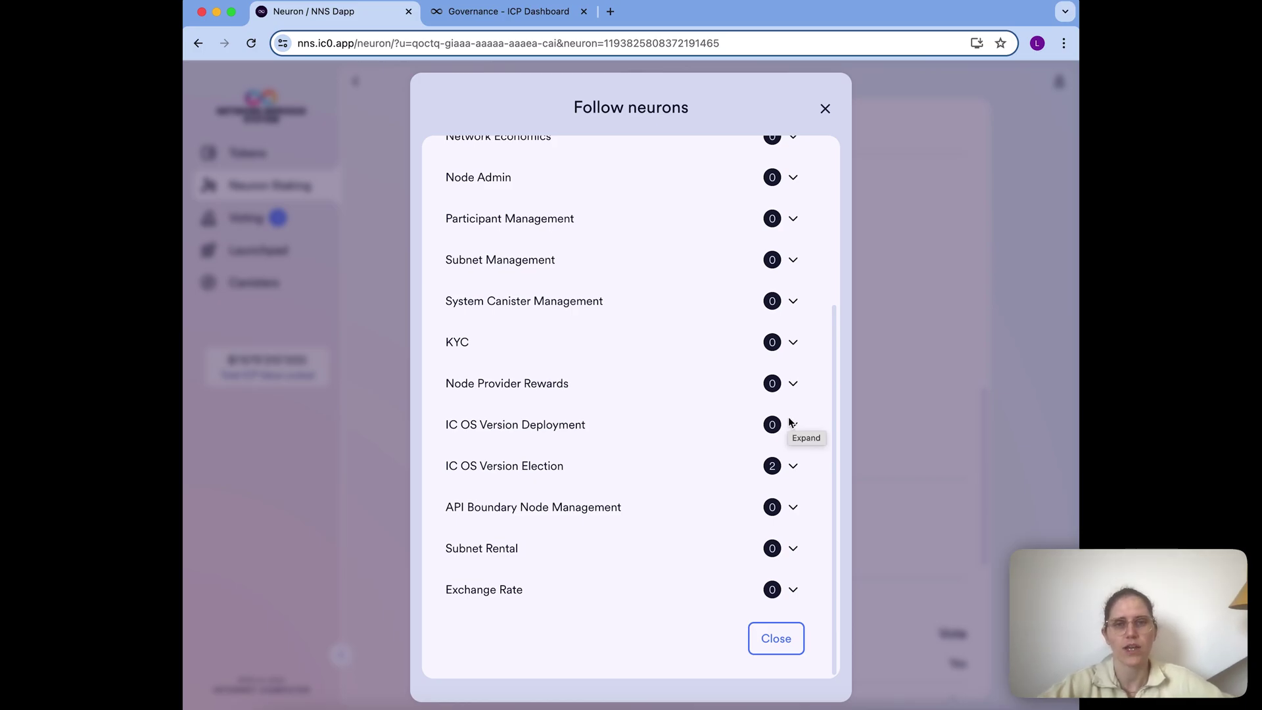
{"action": "scroll", "coordinate": [791, 376], "scroll_direction": "up", "scroll_amount": 5}
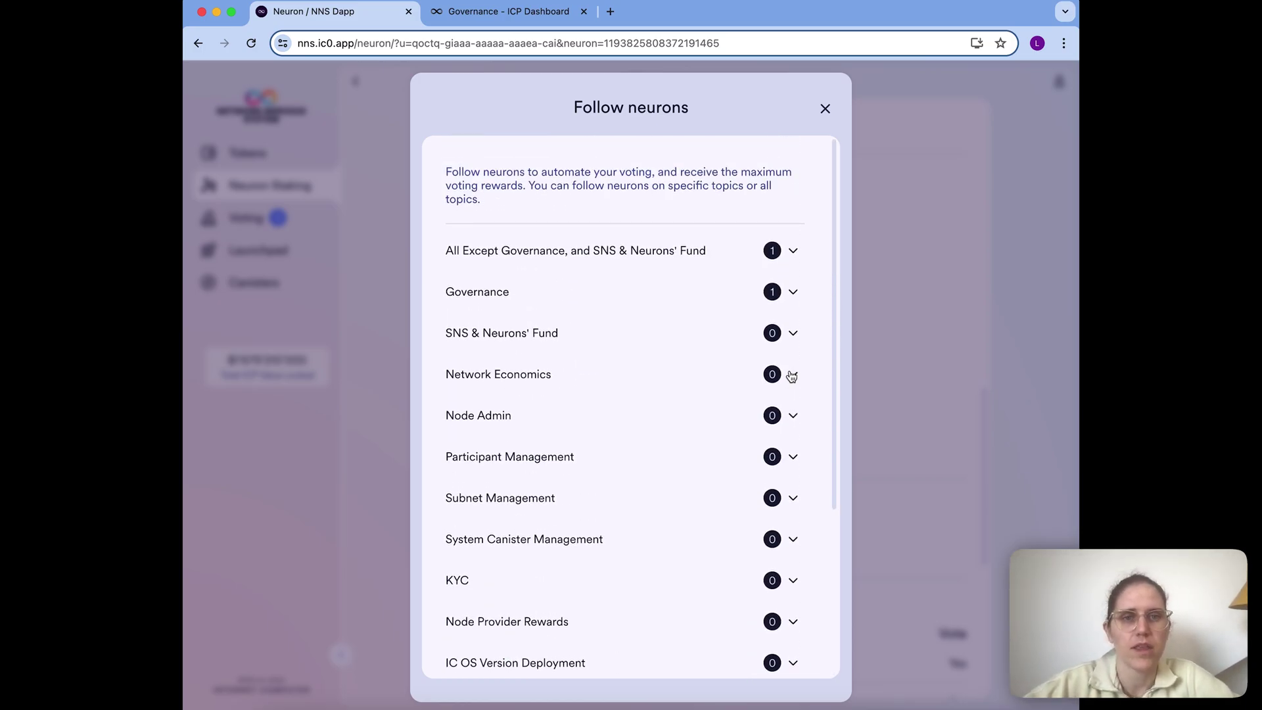
{"action": "scroll", "coordinate": [792, 376], "scroll_direction": "down", "scroll_amount": 5}
{"action": "scroll", "coordinate": [791, 376], "scroll_direction": "up", "scroll_amount": 5}
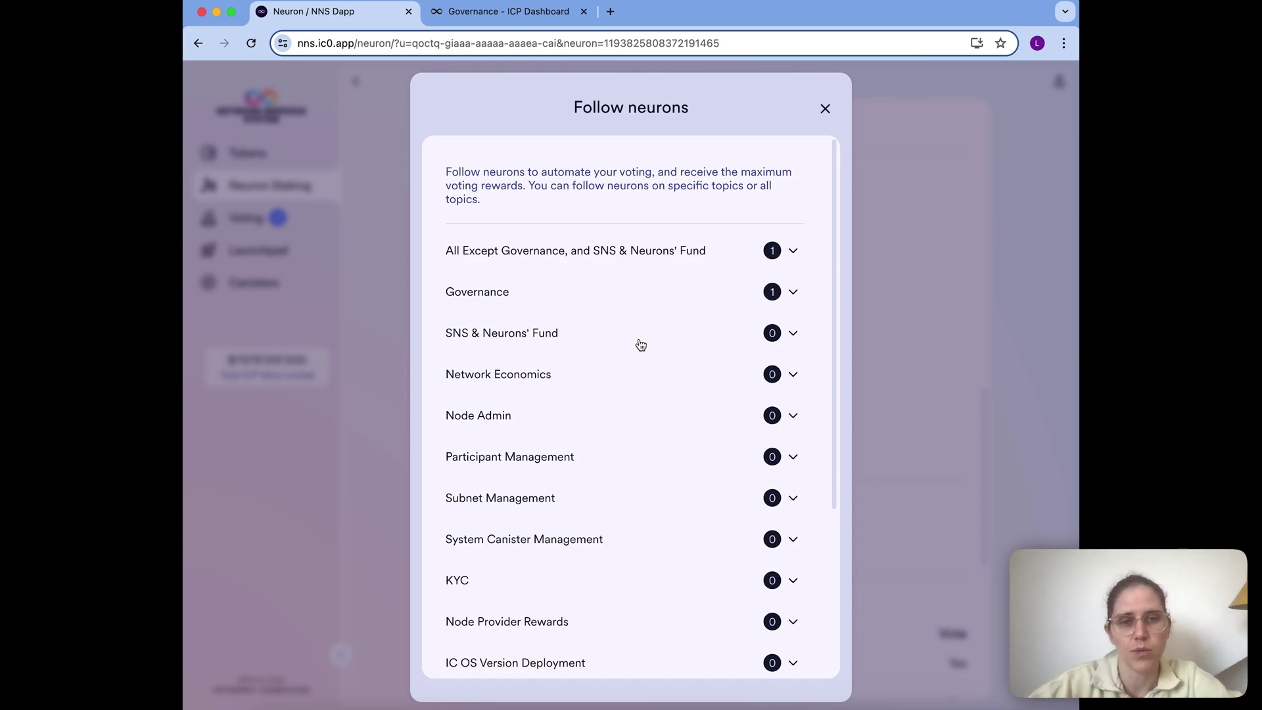
{"action": "scroll", "coordinate": [641, 345], "scroll_direction": "down", "scroll_amount": 3}
{"action": "scroll", "coordinate": [641, 345], "scroll_direction": "up", "scroll_amount": 2}
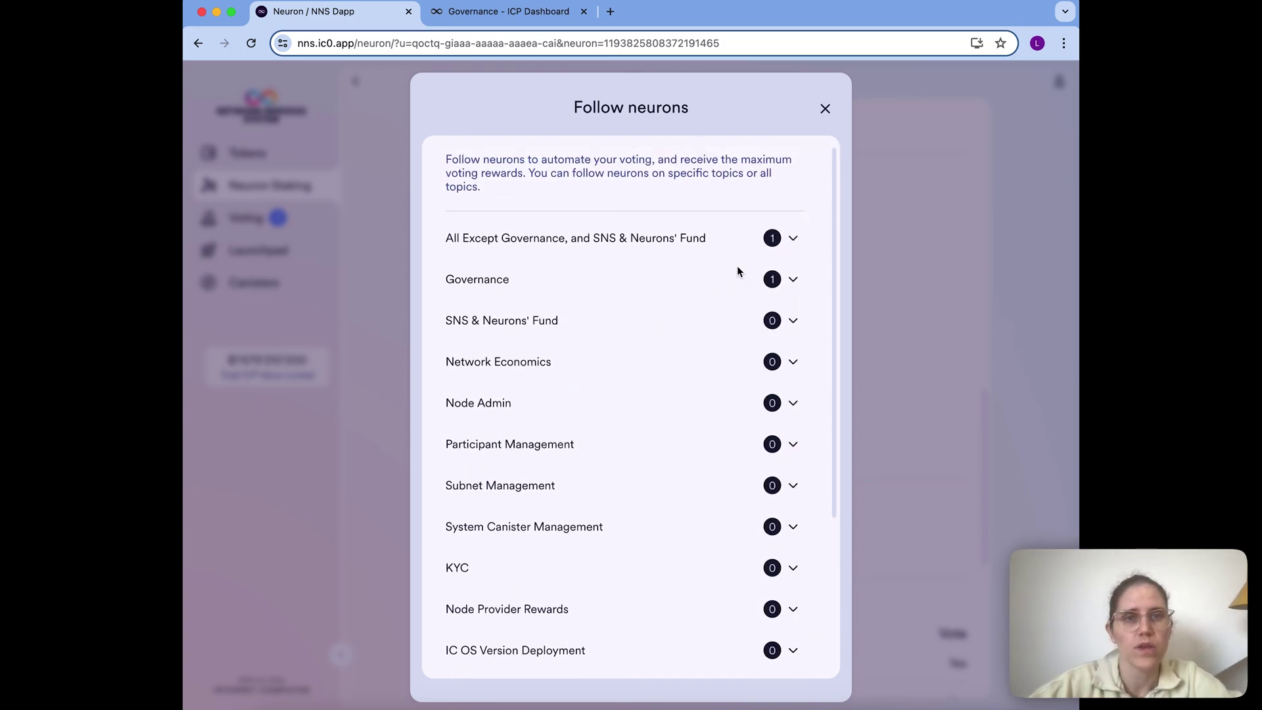
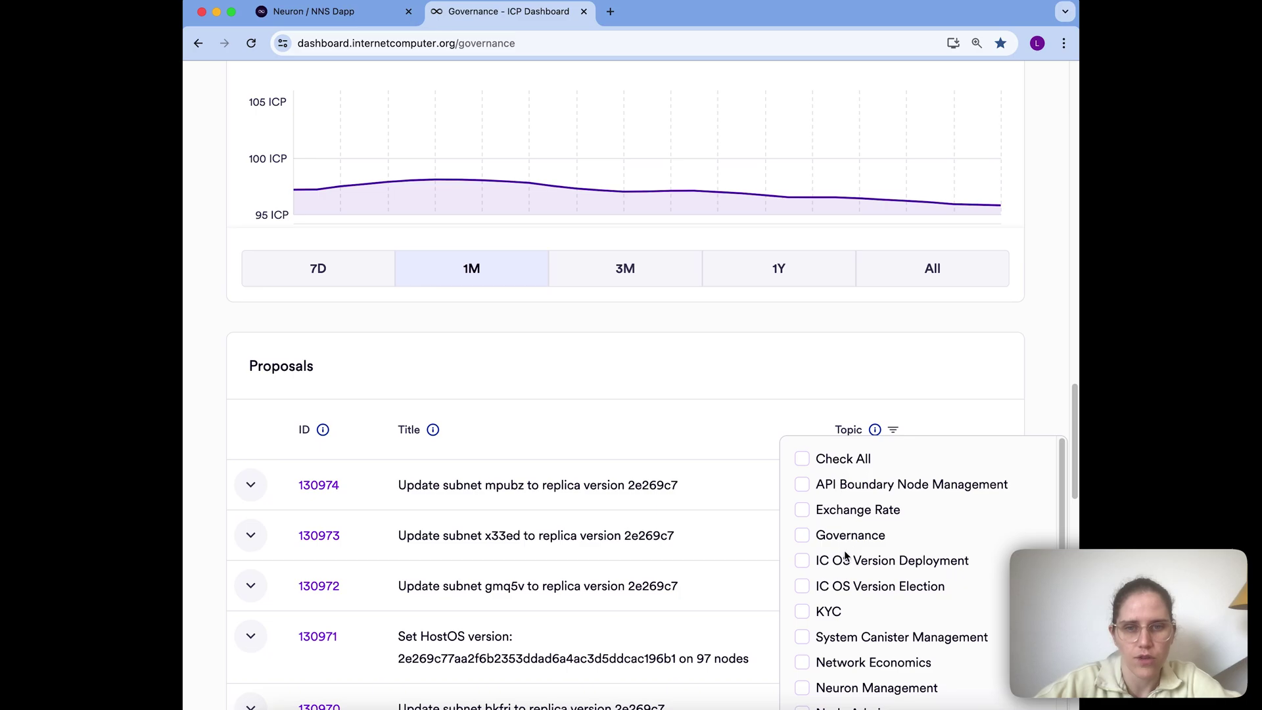
Step: Filter the proposals list on the ICP Dashboard governance page to the Governance topic
{"action": "left_click", "coordinate": [842, 539]}
{"action": "scroll", "coordinate": [843, 544], "scroll_direction": "down", "scroll_amount": 2}
{"action": "scroll", "coordinate": [844, 545], "scroll_direction": "down", "scroll_amount": 3}
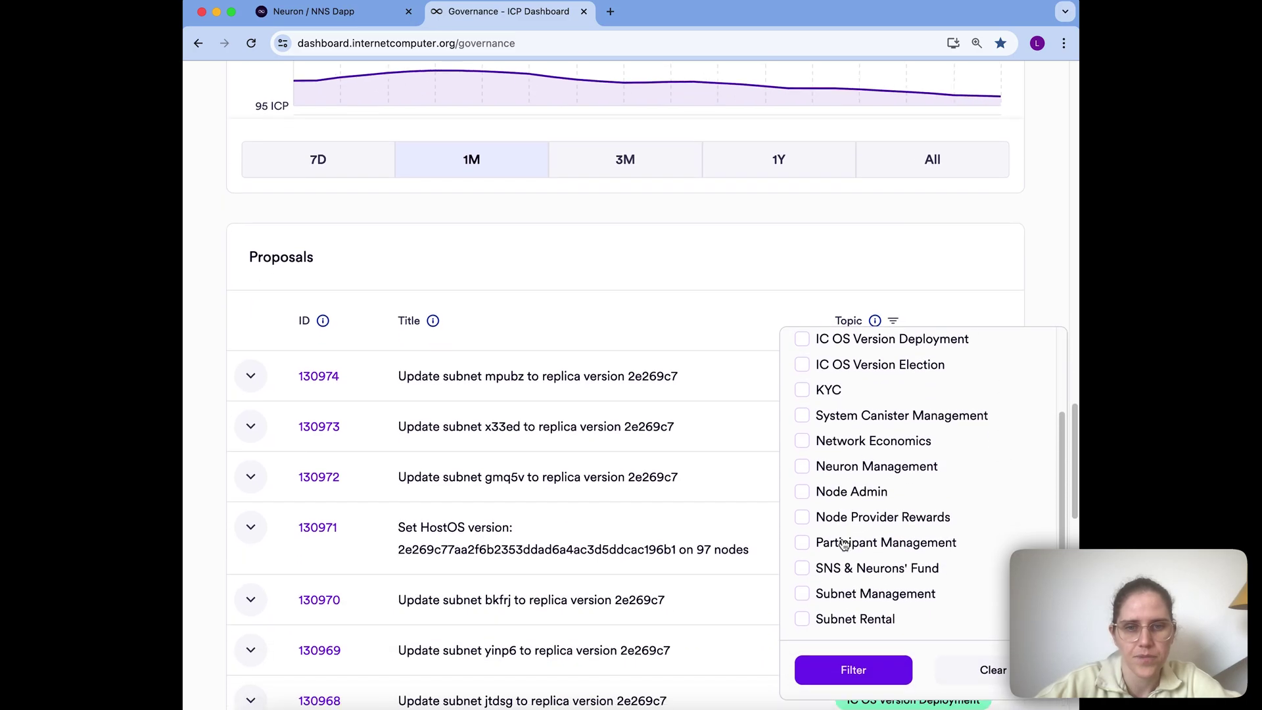
{"action": "left_click", "coordinate": [865, 664]}
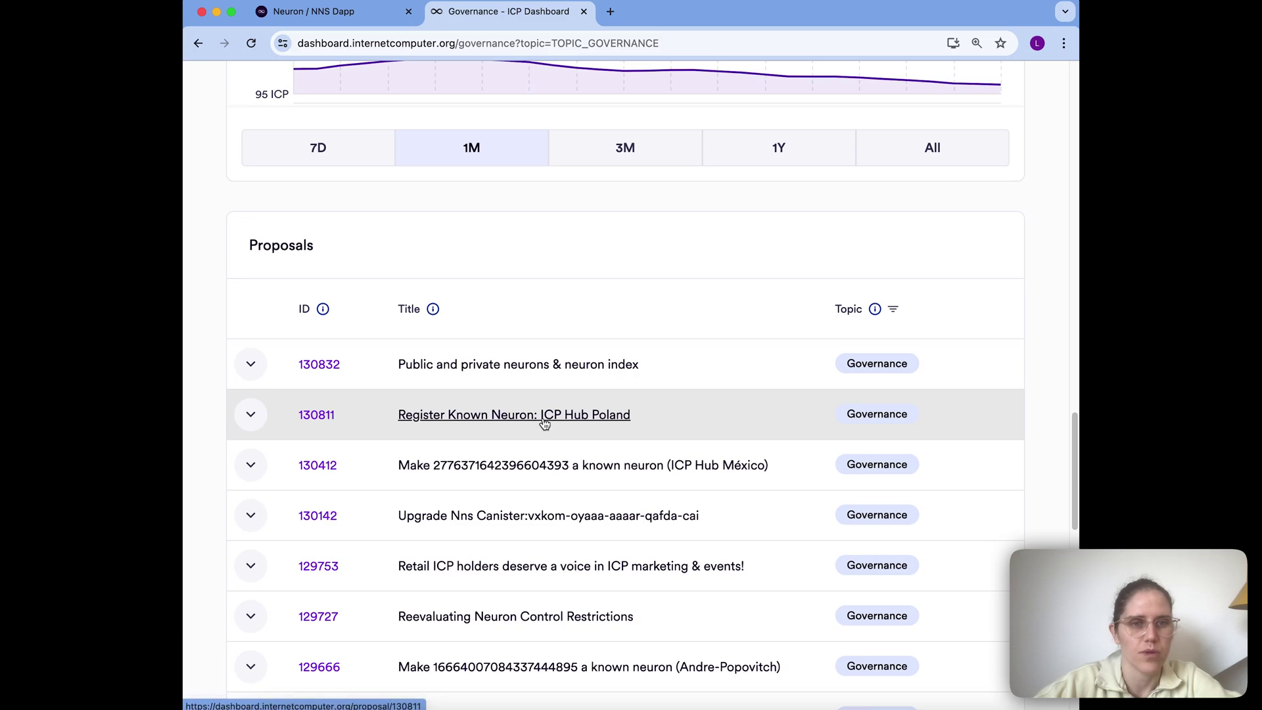
Step: Open the proposal to make ICP Hub México a known neuron and examine how the known neurons voted
{"action": "left_click", "coordinate": [559, 464]}
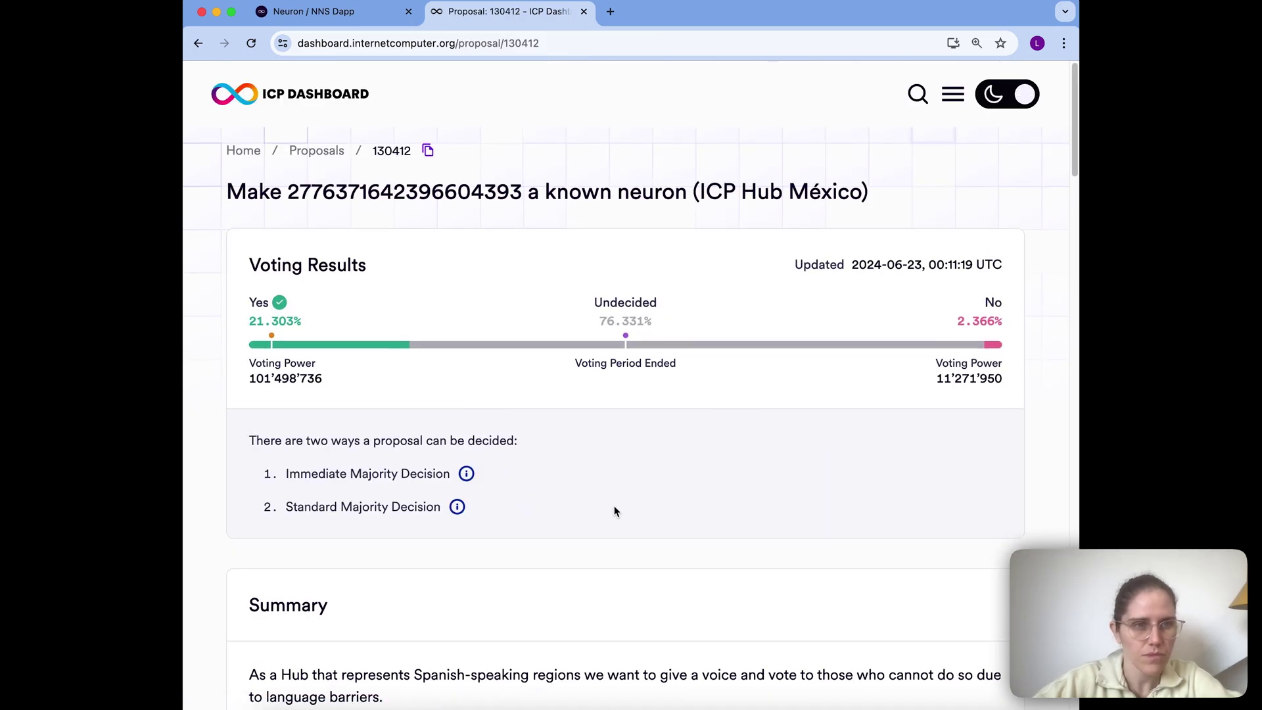
{"action": "scroll", "coordinate": [614, 507], "scroll_direction": "down", "scroll_amount": 20}
{"action": "scroll", "coordinate": [614, 506], "scroll_direction": "down", "scroll_amount": 6}
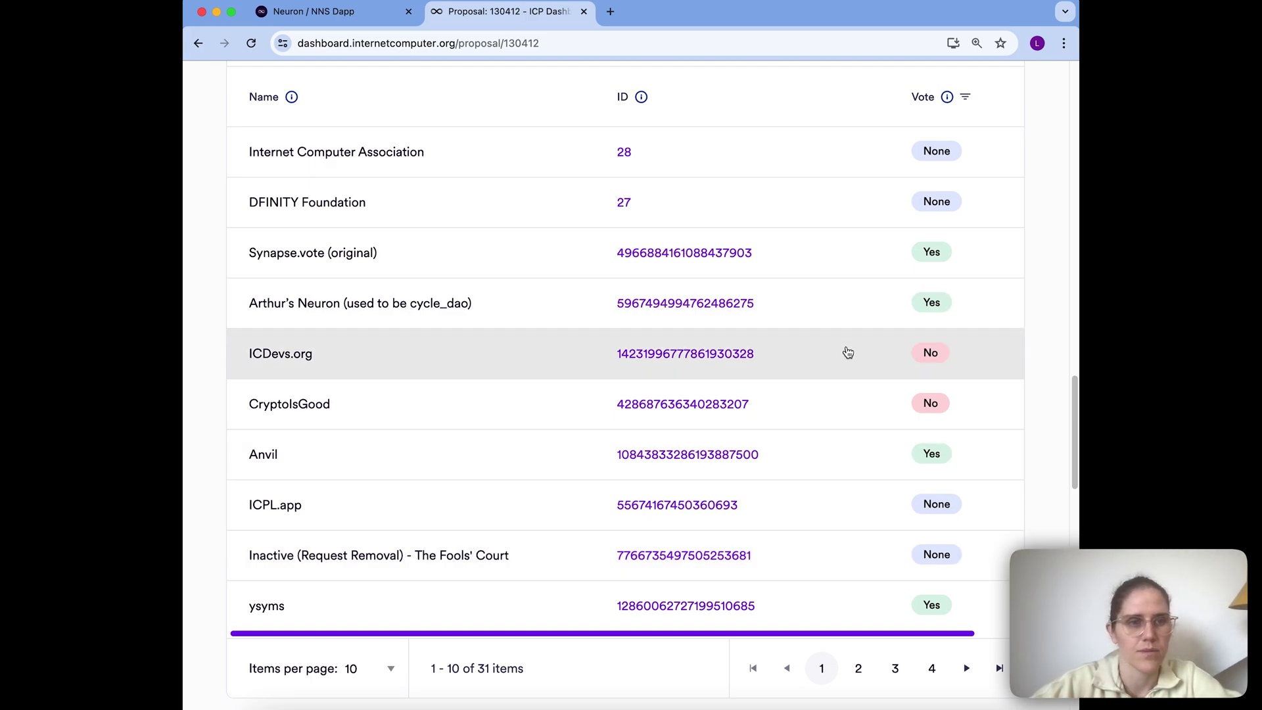
Step: Open Anvil's neuron page in a new tab and examine its dissolve details, known neuron description and voting principles
{"action": "left_click", "coordinate": [696, 460], "text": "super"}
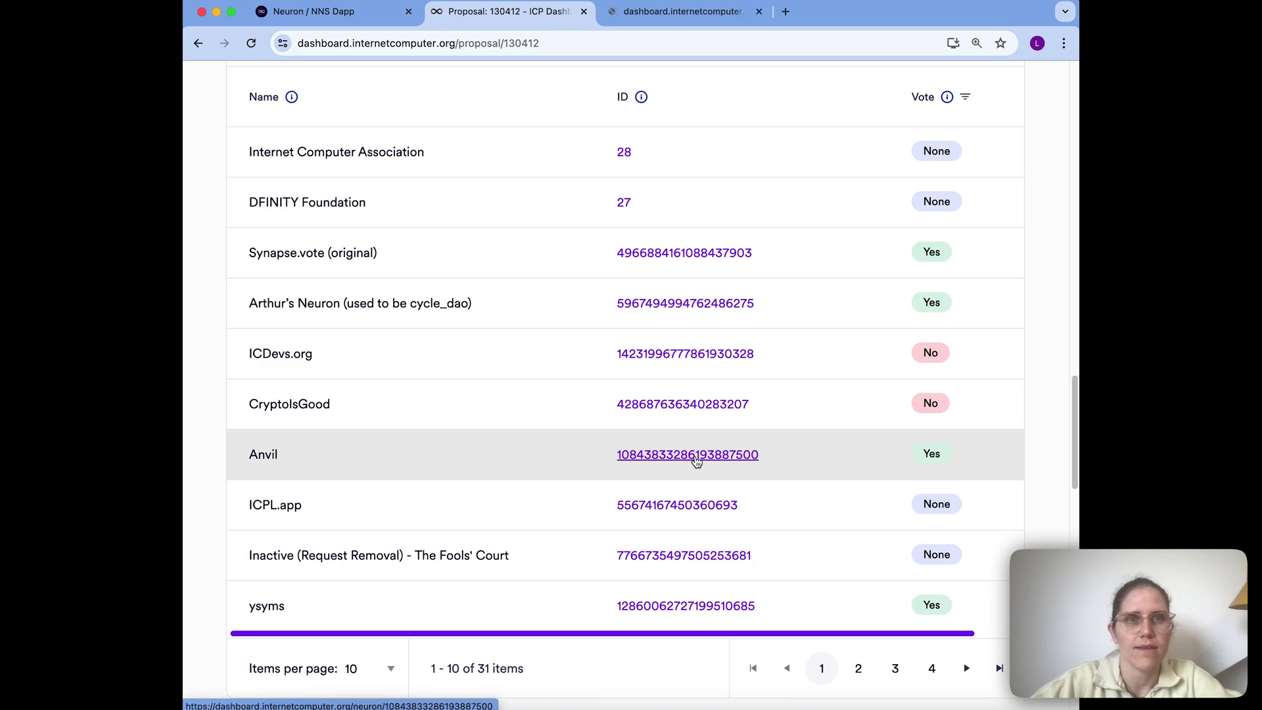
{"action": "left_click", "coordinate": [661, 14]}
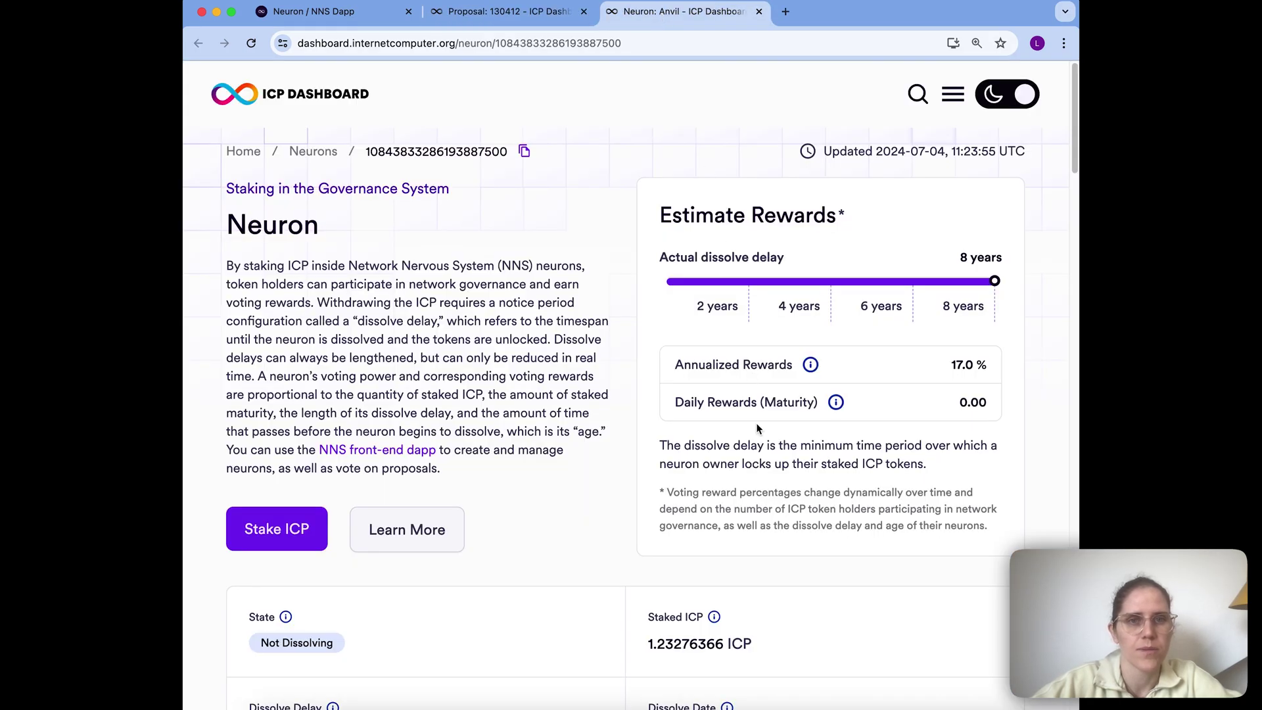
{"action": "scroll", "coordinate": [756, 427], "scroll_direction": "down", "scroll_amount": 10}
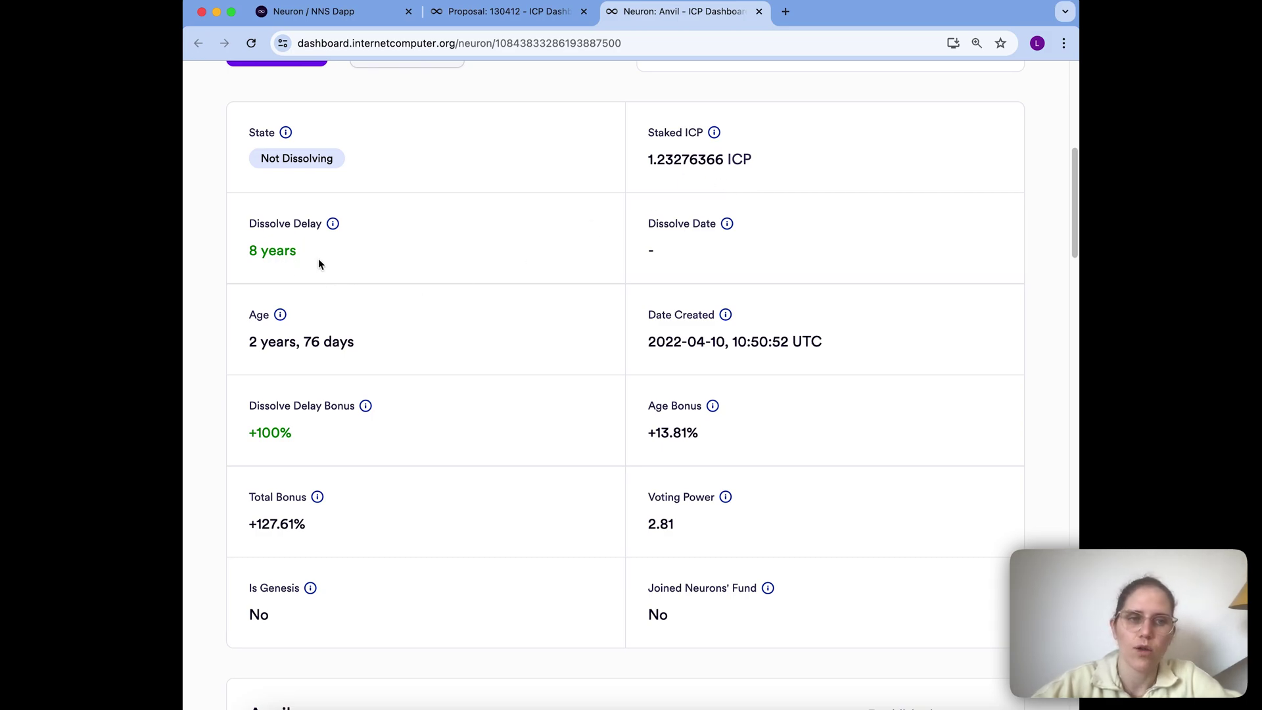
{"action": "scroll", "coordinate": [318, 260], "scroll_direction": "down", "scroll_amount": 10}
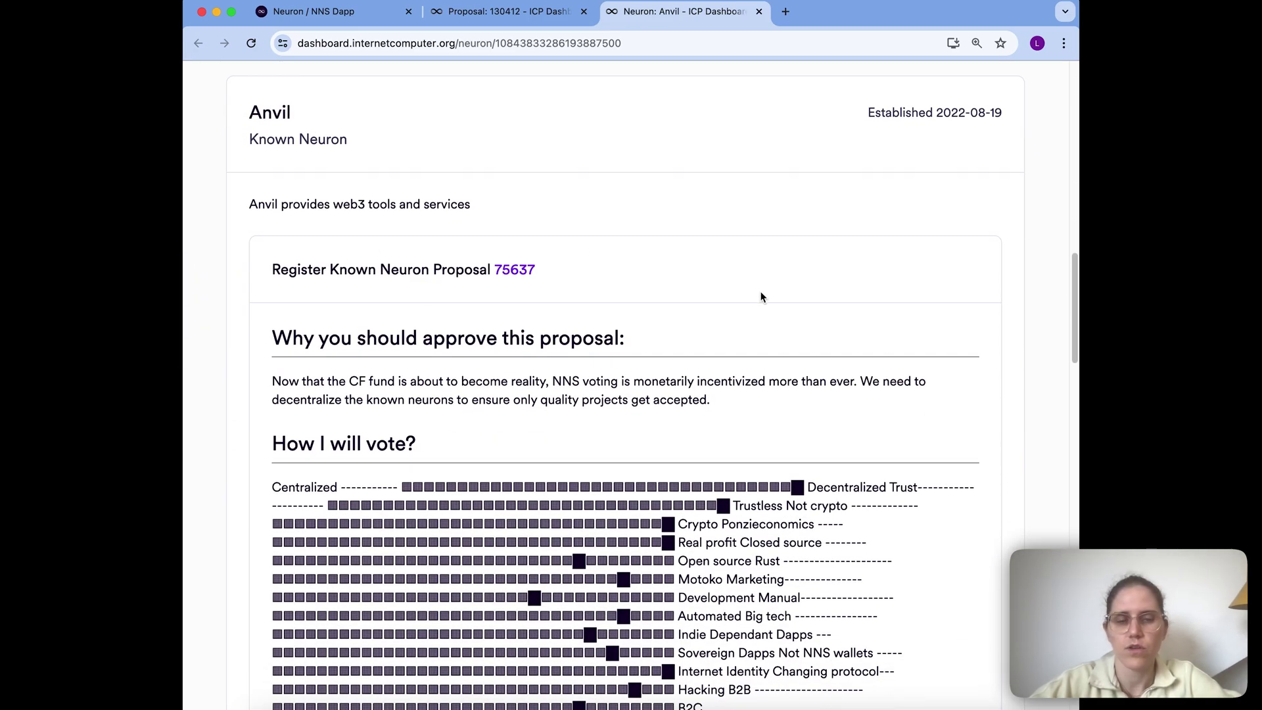
{"action": "scroll", "coordinate": [762, 297], "scroll_direction": "down", "scroll_amount": 3}
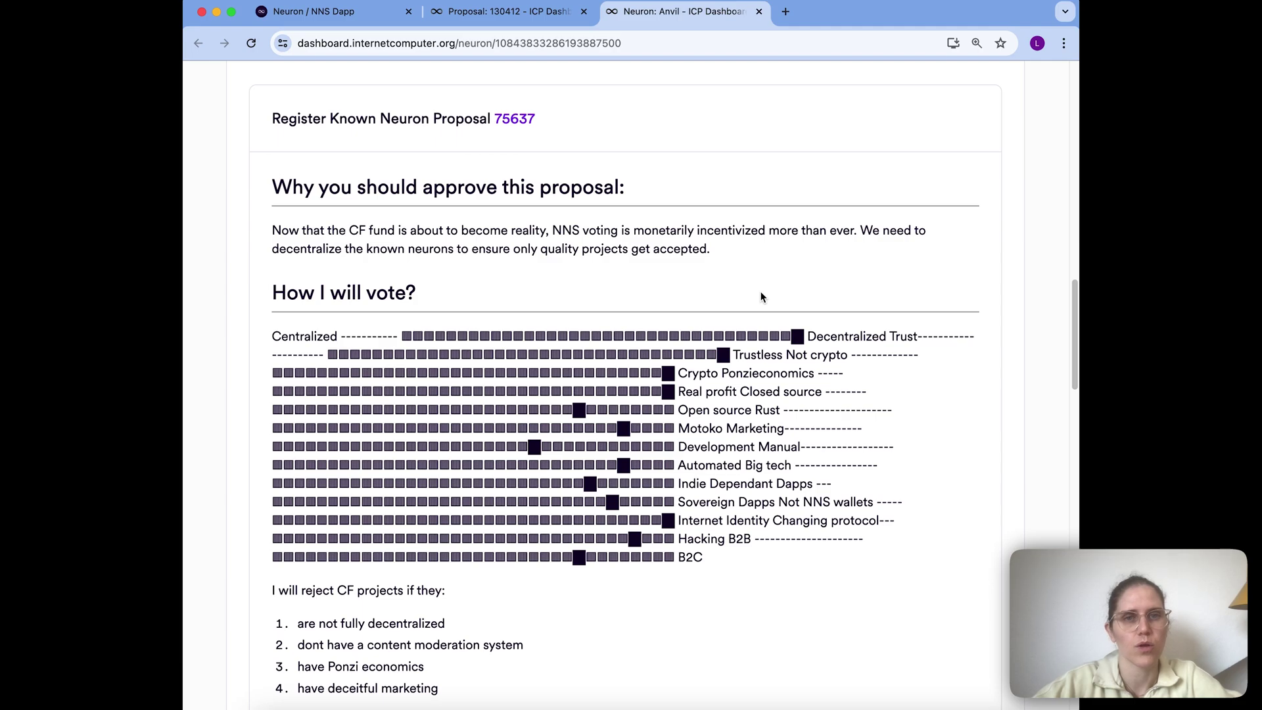
{"action": "scroll", "coordinate": [761, 297], "scroll_direction": "up", "scroll_amount": 1}
{"action": "scroll", "coordinate": [762, 292], "scroll_direction": "down", "scroll_amount": 1}
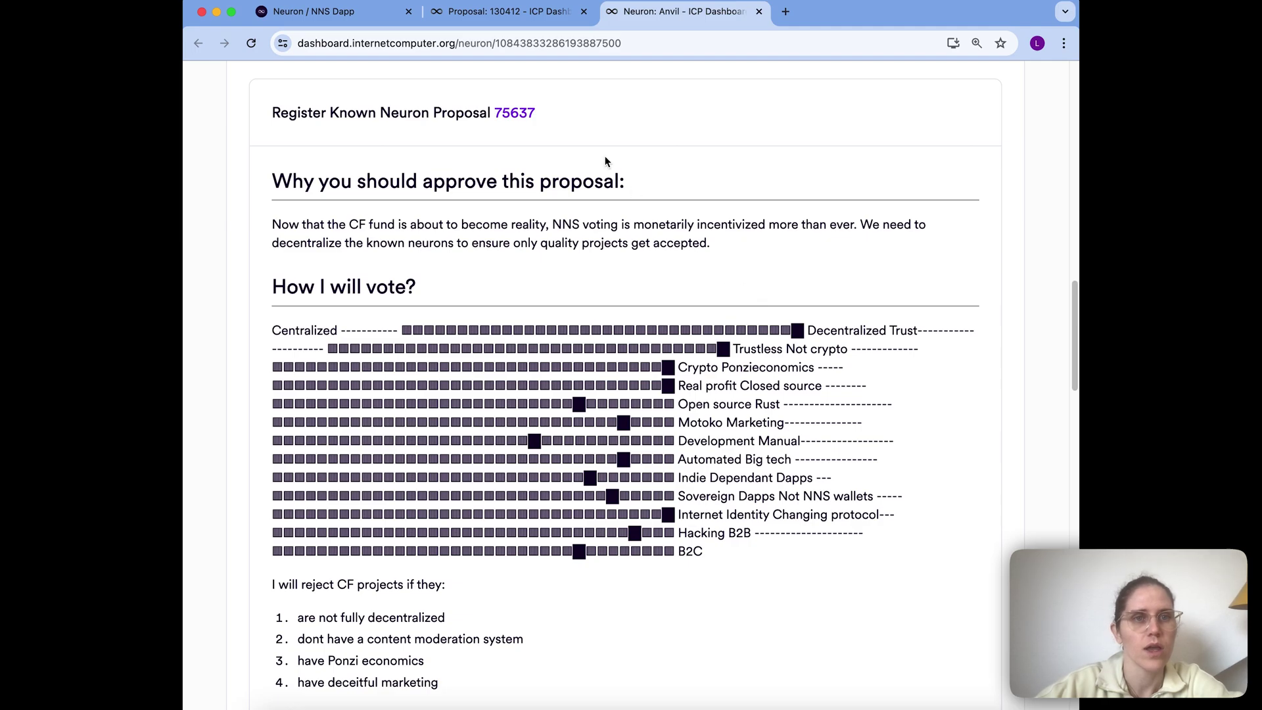
{"action": "scroll", "coordinate": [632, 315], "scroll_direction": "down", "scroll_amount": 2}
{"action": "scroll", "coordinate": [631, 314], "scroll_direction": "down", "scroll_amount": 8}
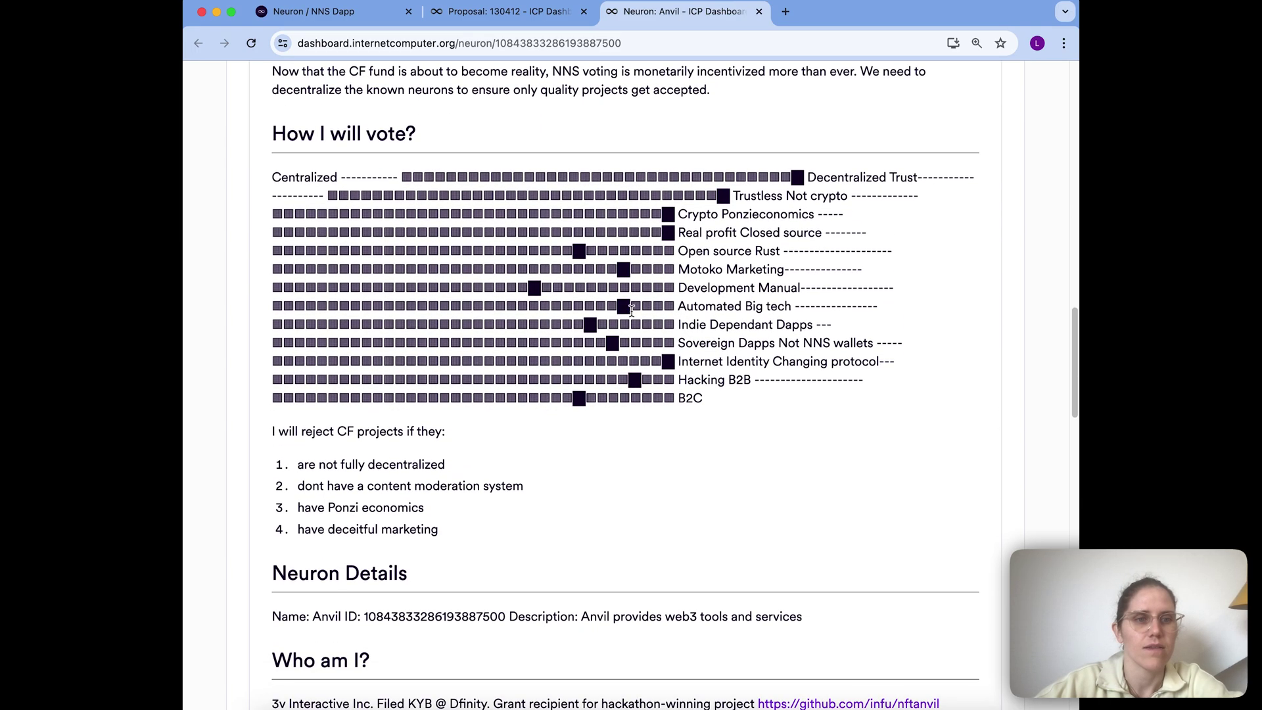
{"action": "scroll", "coordinate": [631, 316], "scroll_direction": "up", "scroll_amount": 10}
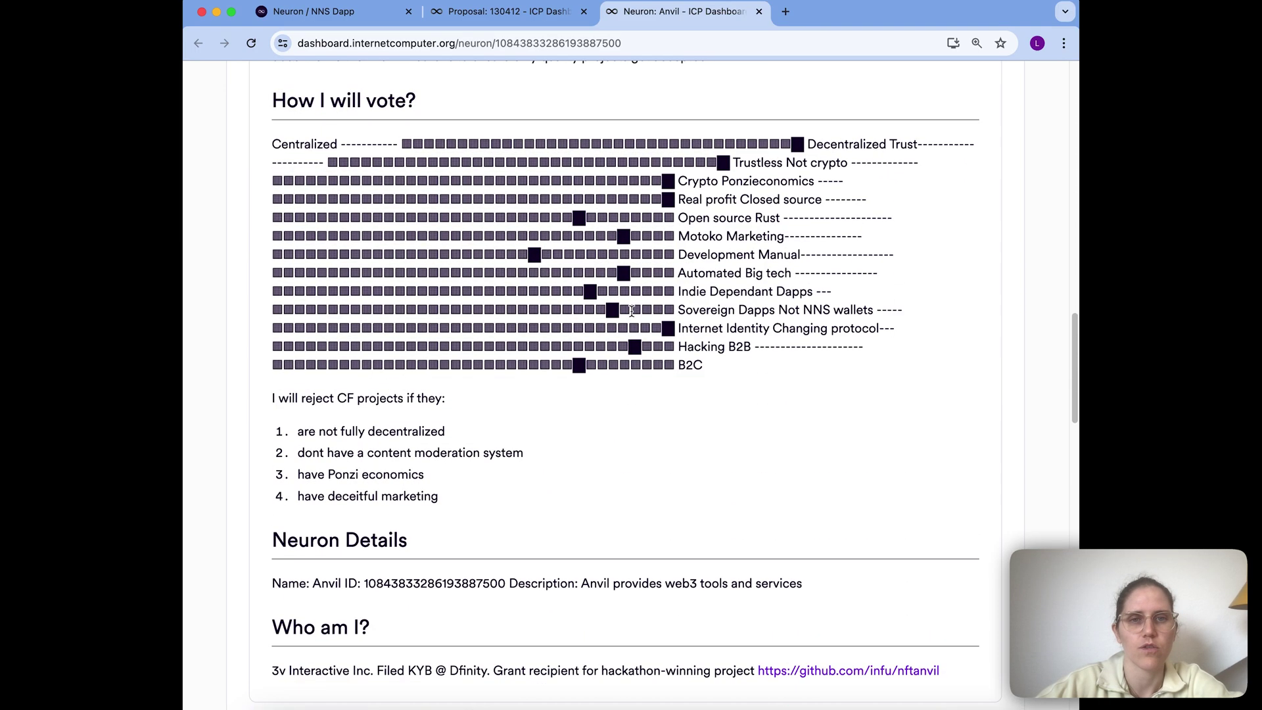
{"action": "scroll", "coordinate": [631, 316], "scroll_direction": "up", "scroll_amount": 20}
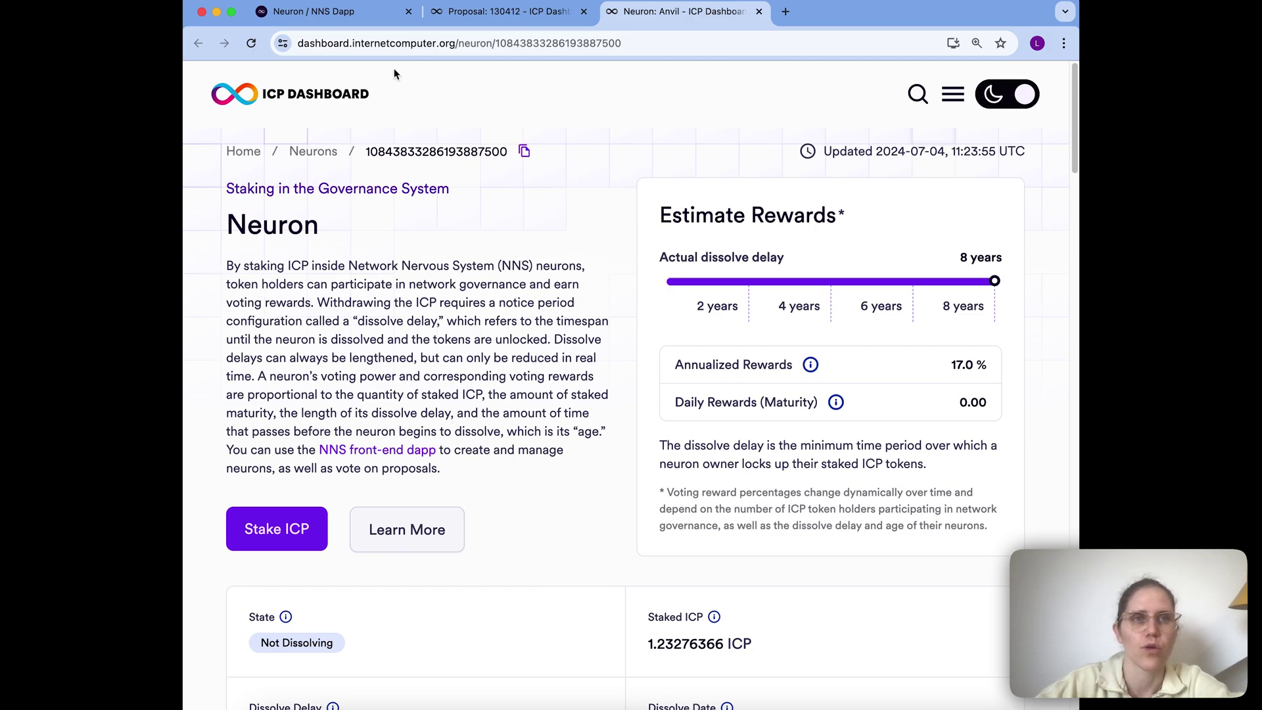
Step: Switch back to the NNS dapp, close the Follow neurons dialog and return to the list of Internet Computer neurons
{"action": "left_click", "coordinate": [349, 13]}
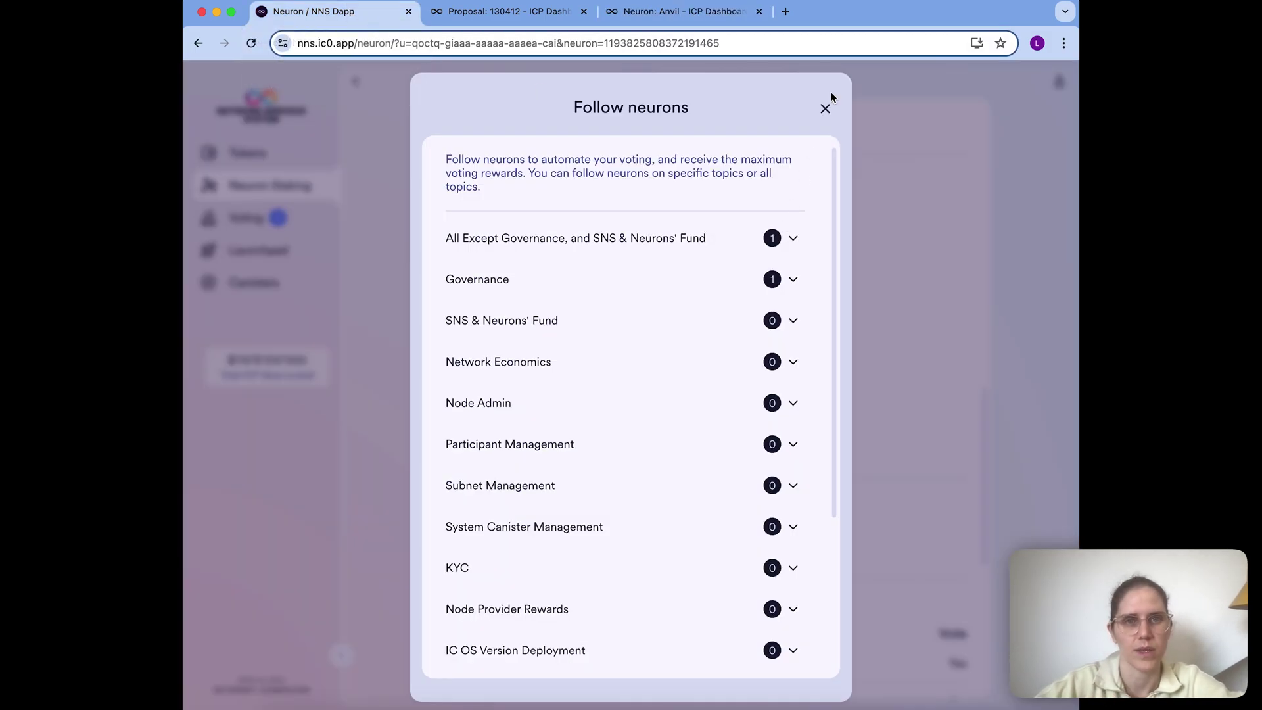
{"action": "left_click", "coordinate": [825, 109]}
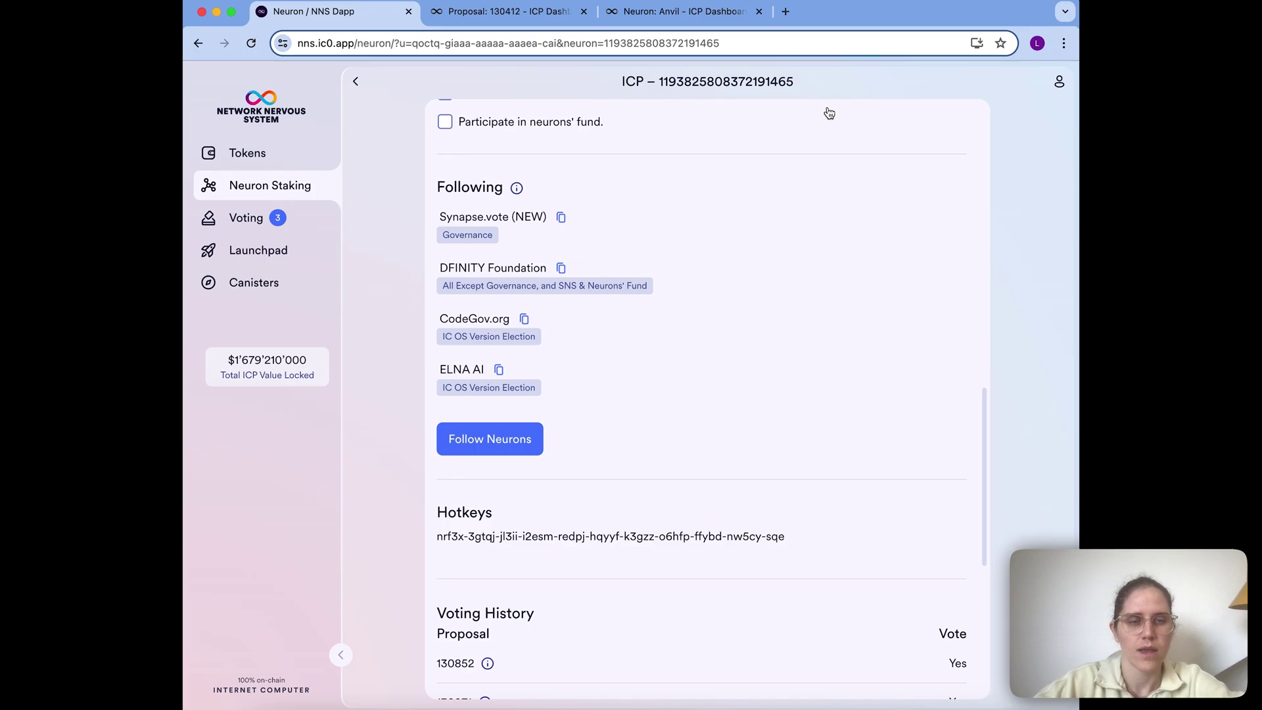
{"action": "scroll", "coordinate": [829, 113], "scroll_direction": "up", "scroll_amount": 10}
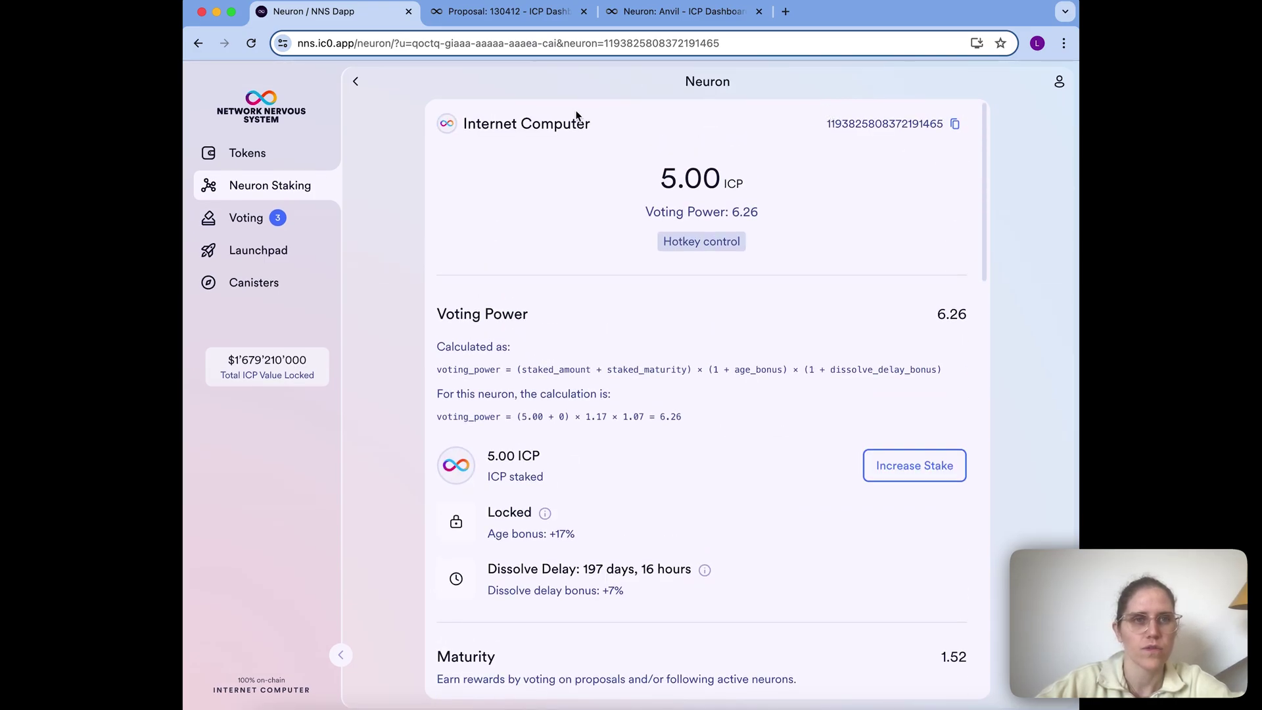
{"action": "left_click", "coordinate": [355, 81]}
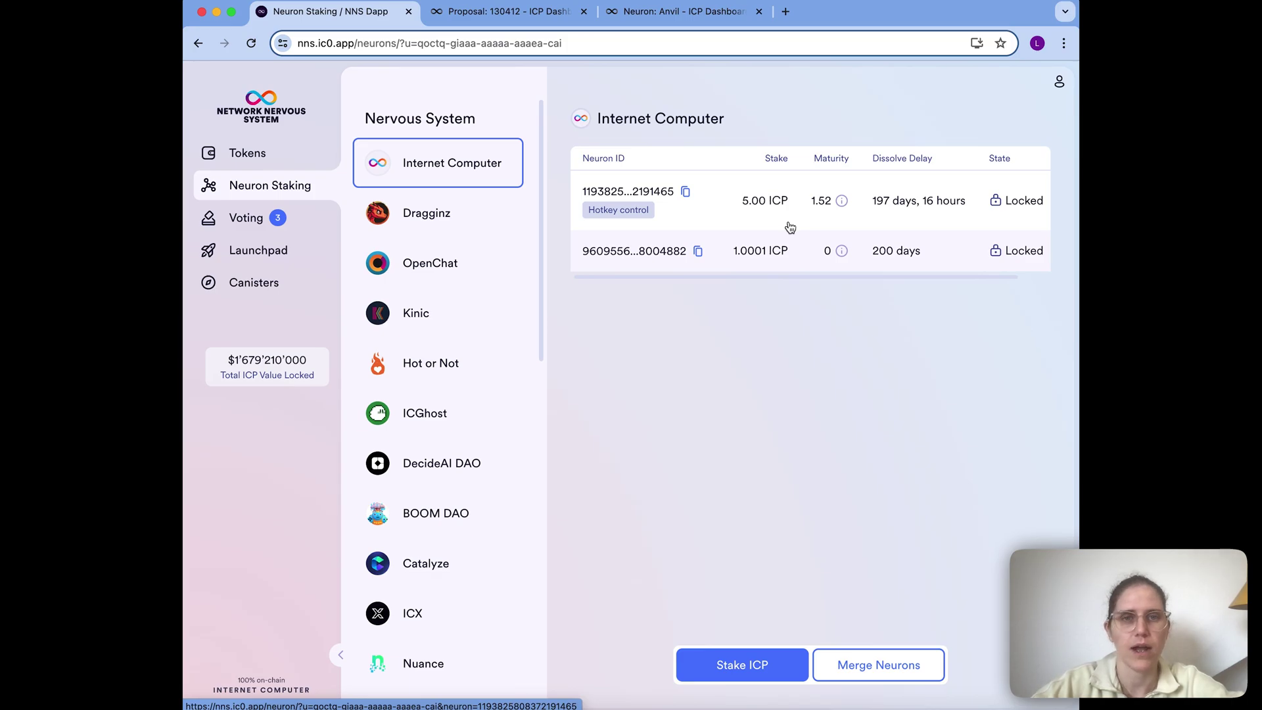
Step: Check the Following section of the 1.0001 ICP neuron and return to the neuron list
{"action": "left_click", "coordinate": [798, 270]}
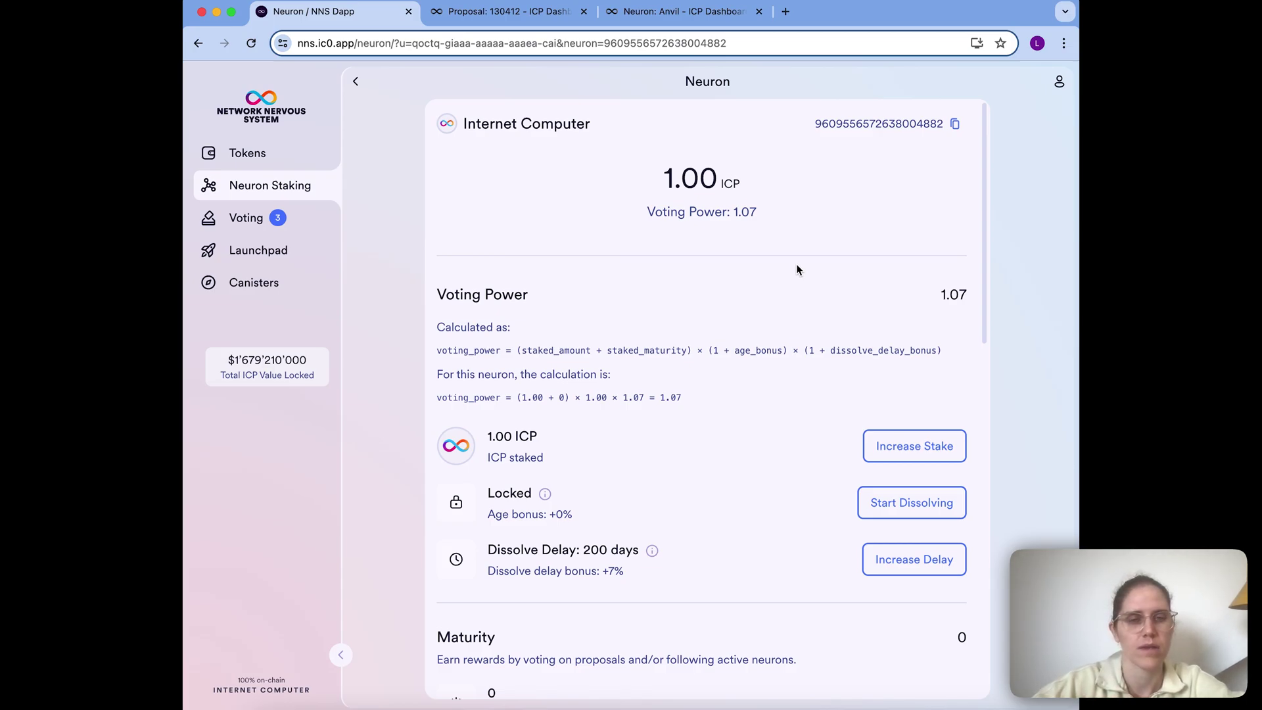
{"action": "scroll", "coordinate": [798, 270], "scroll_direction": "down", "scroll_amount": 15}
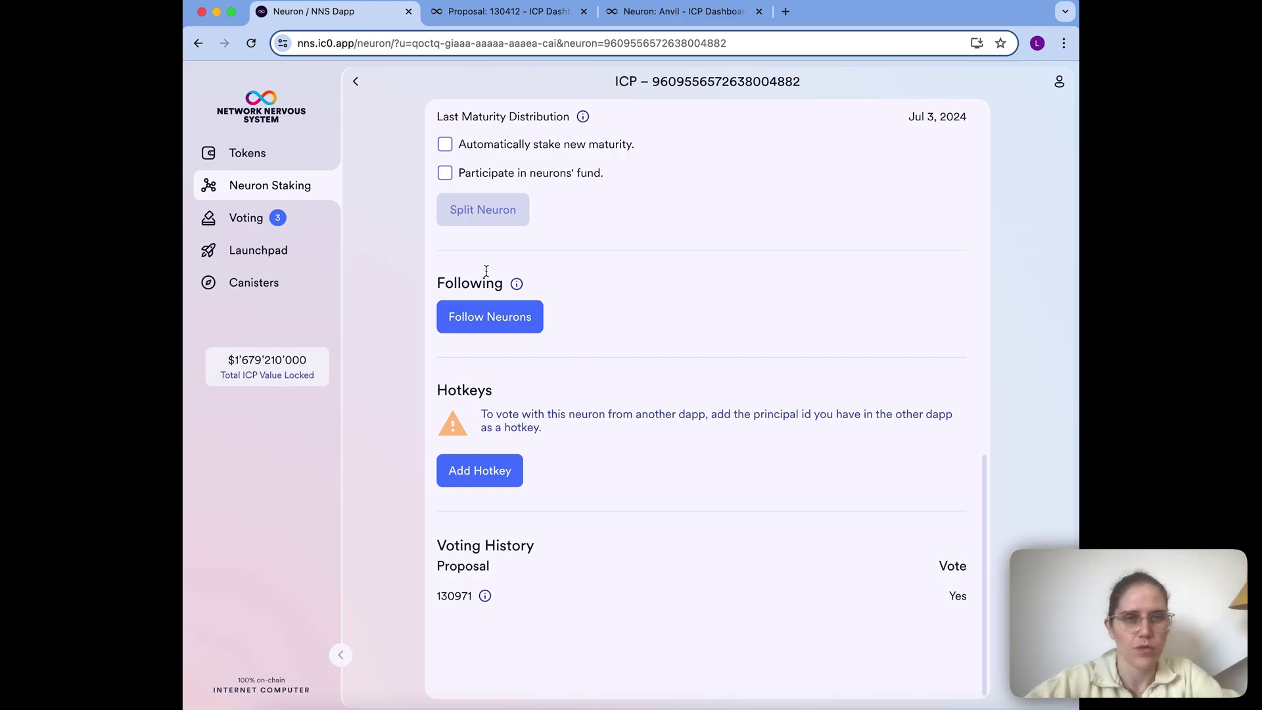
{"action": "left_click", "coordinate": [357, 83]}
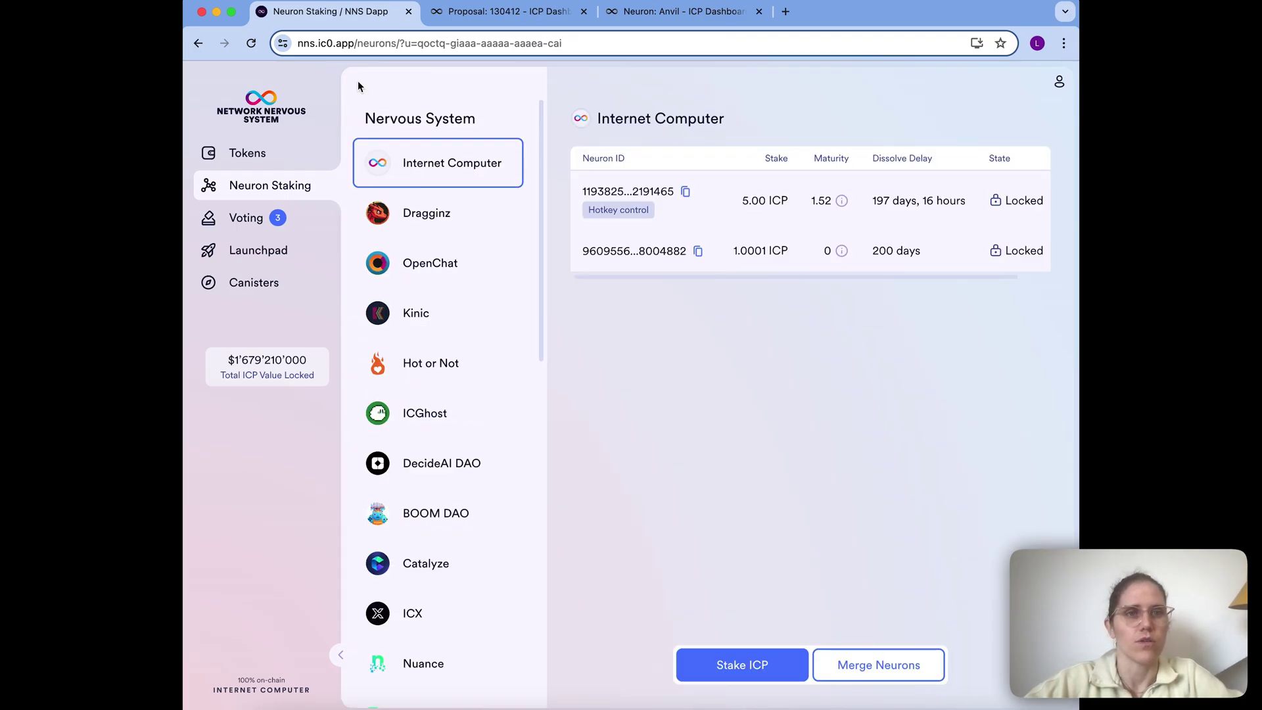
Step: Copy the ID of the 5.00 ICP neuron and open the 1.0001 ICP neuron's Following section
{"action": "left_click", "coordinate": [686, 192]}
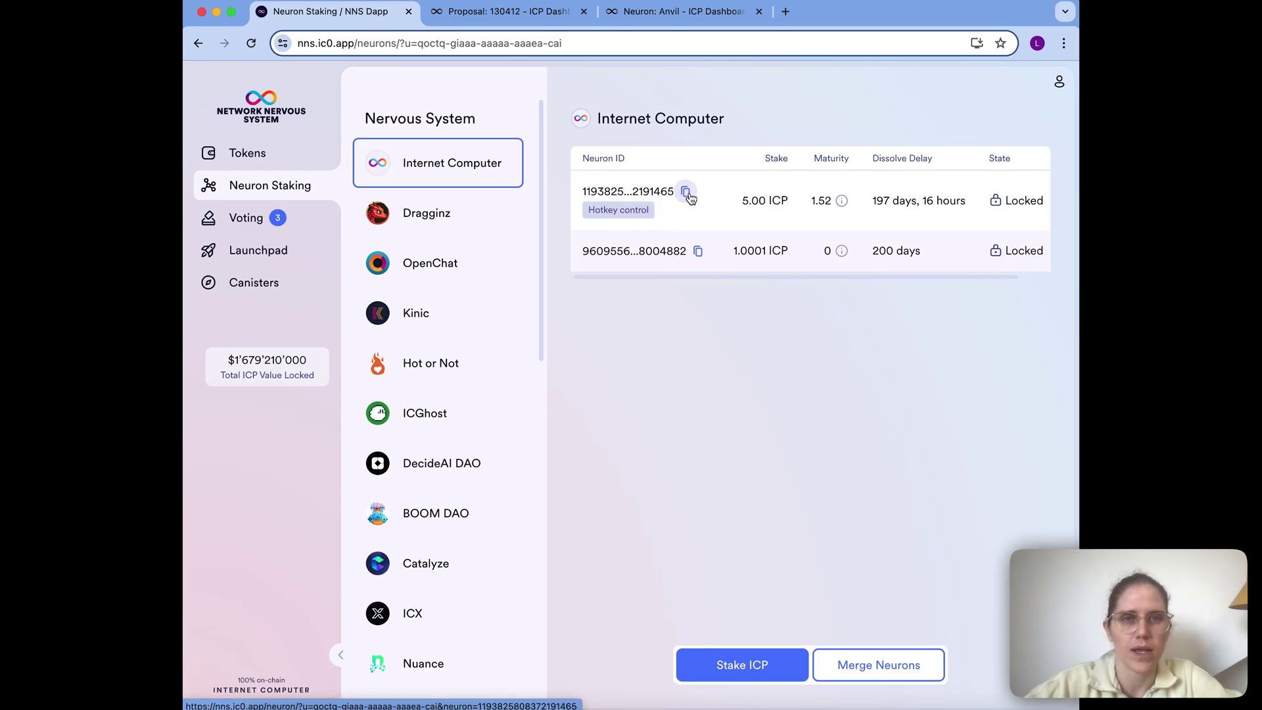
{"action": "left_click", "coordinate": [774, 258]}
{"action": "scroll", "coordinate": [746, 395], "scroll_direction": "down", "scroll_amount": 15}
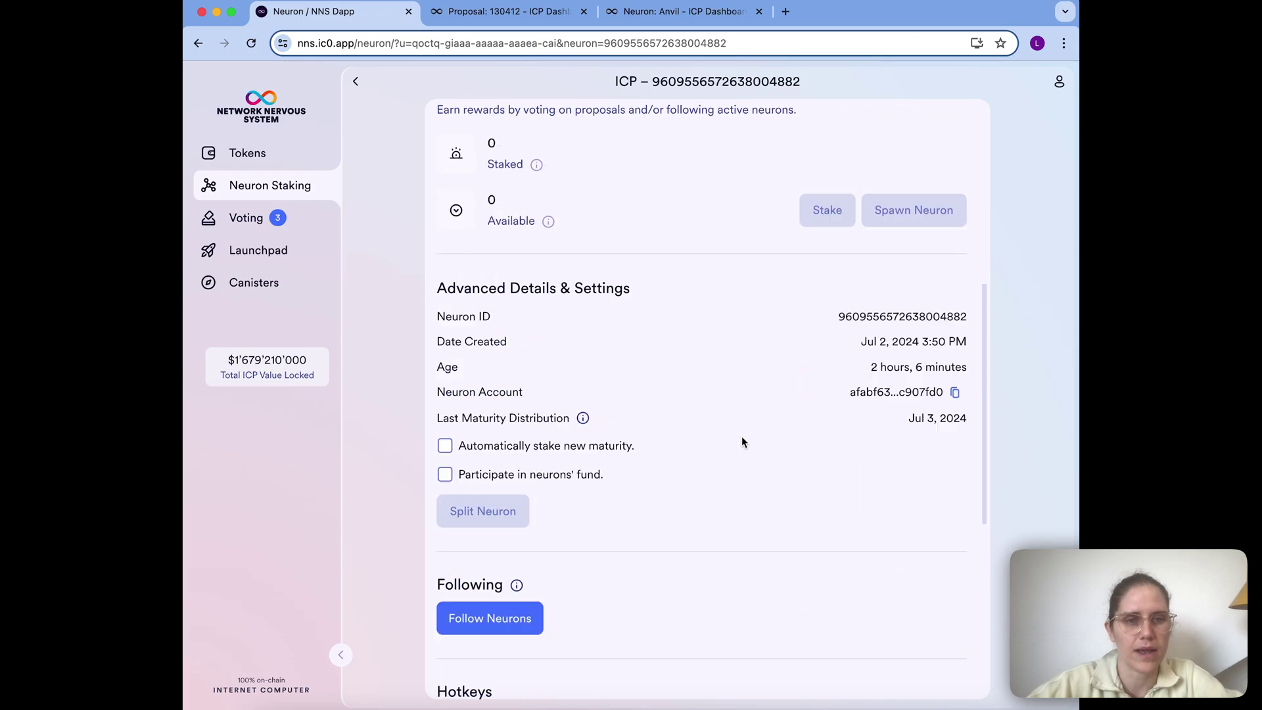
Step: Follow the 5.00 ICP neuron by its copied ID on the All Except Governance, and SNS & Neurons' Fund topic
{"action": "left_click", "coordinate": [505, 319]}
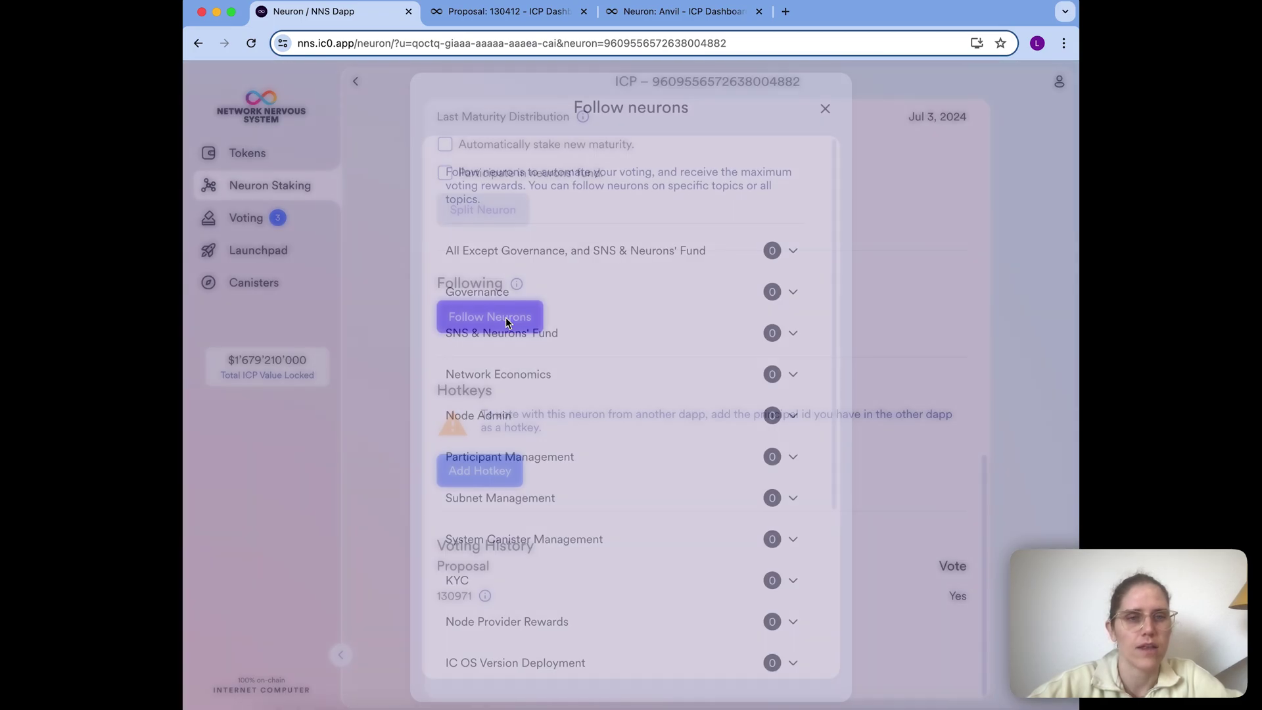
{"action": "left_click", "coordinate": [793, 253]}
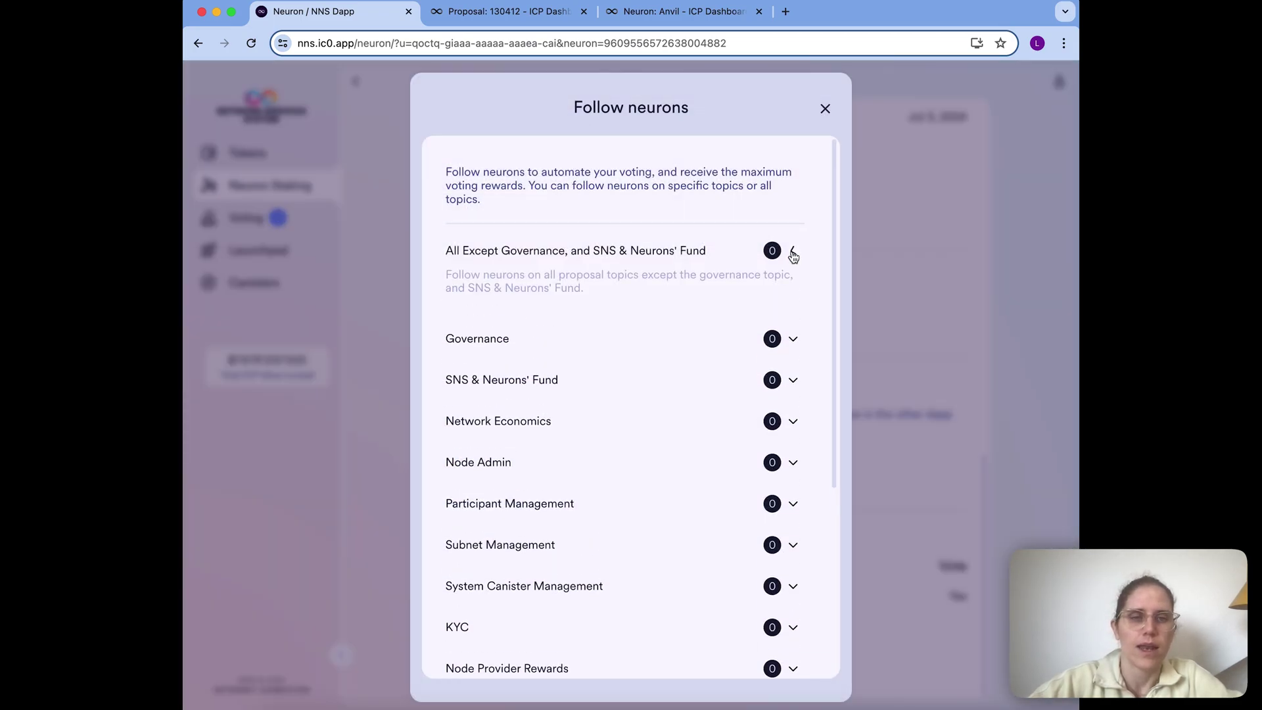
{"action": "left_click", "coordinate": [629, 338]}
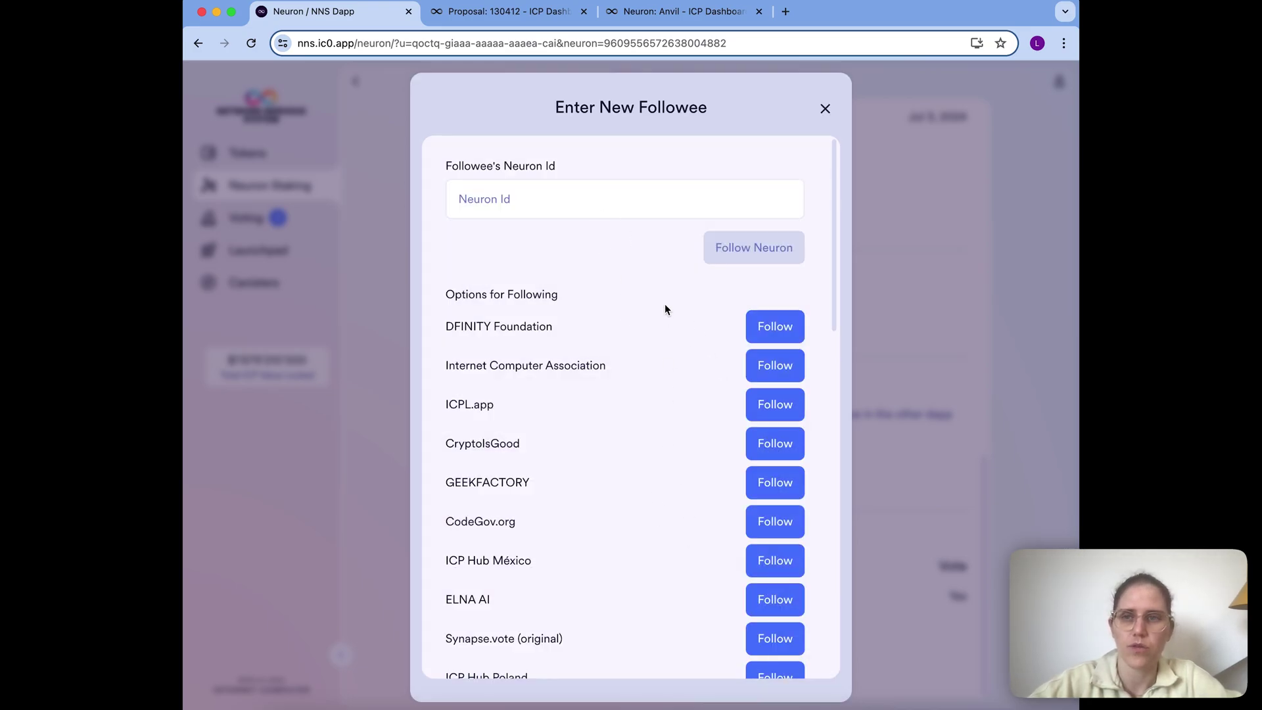
{"action": "left_click", "coordinate": [633, 200]}
{"action": "key", "text": "super+v"}
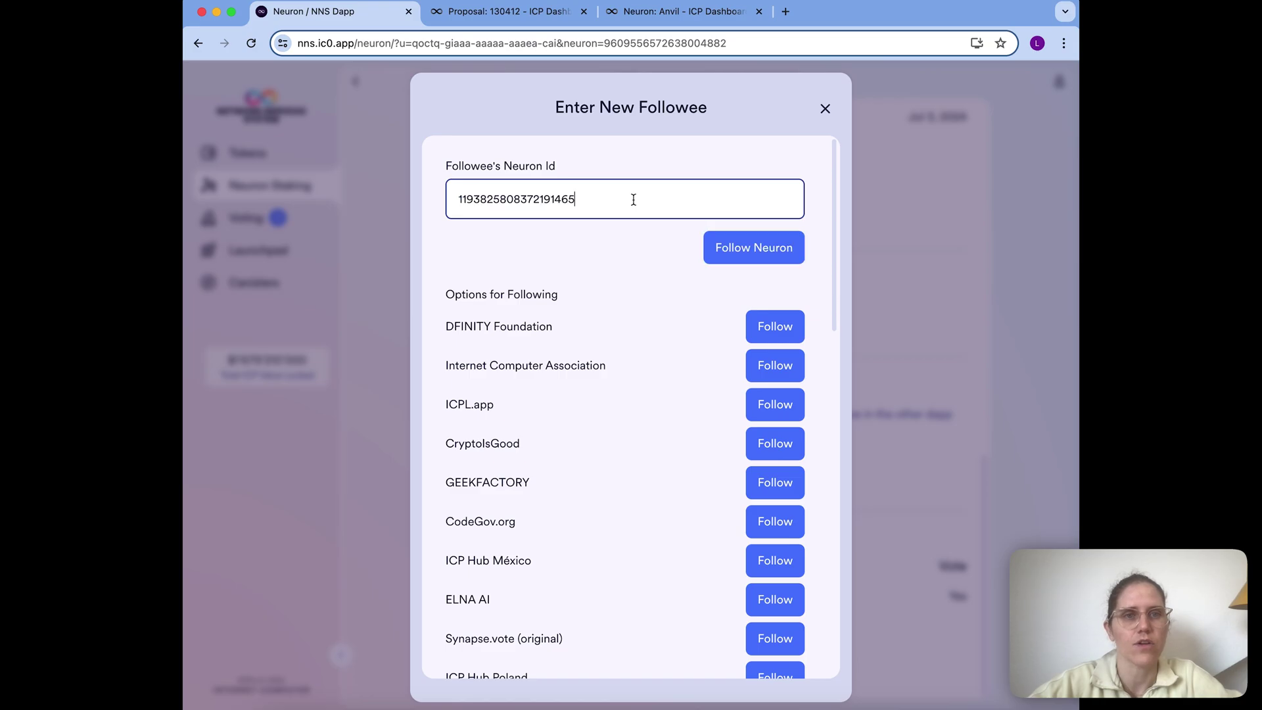
{"action": "left_click", "coordinate": [771, 259]}
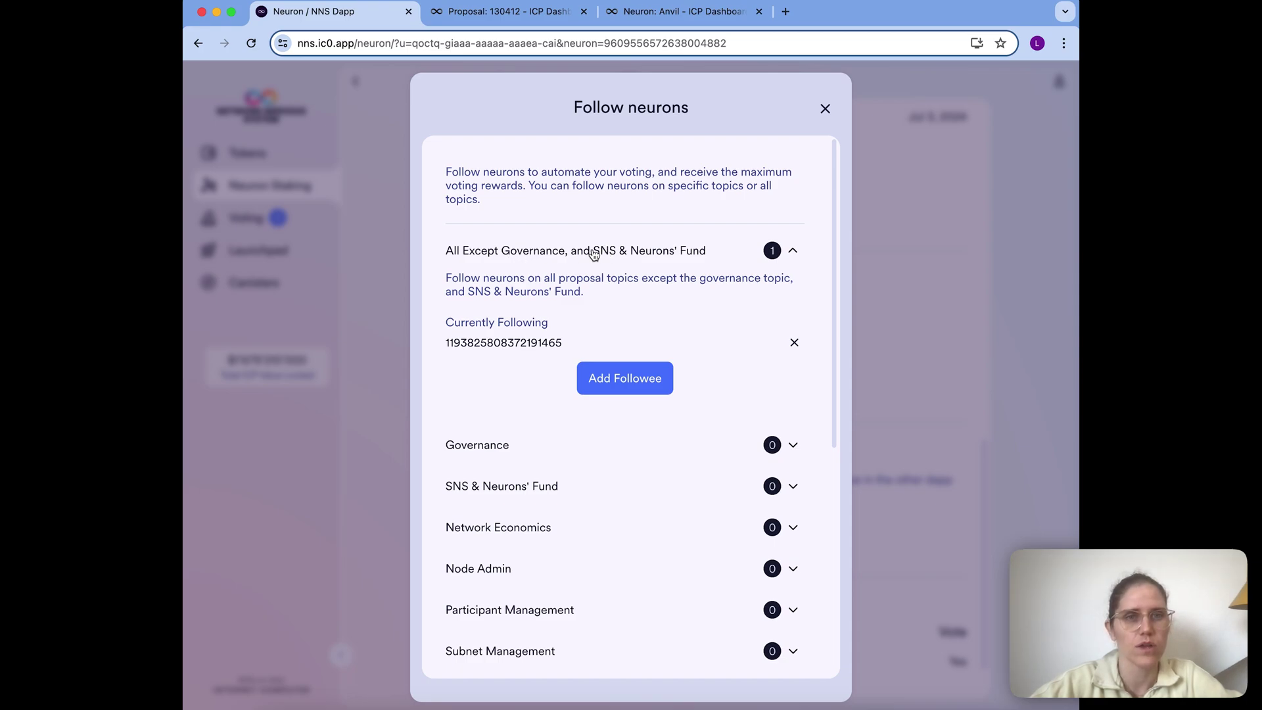
Step: Add the copied neuron ID as a followee for the Governance topic
{"action": "left_click", "coordinate": [794, 445]}
{"action": "scroll", "coordinate": [736, 445], "scroll_direction": "down", "scroll_amount": 3}
{"action": "left_click", "coordinate": [642, 428]}
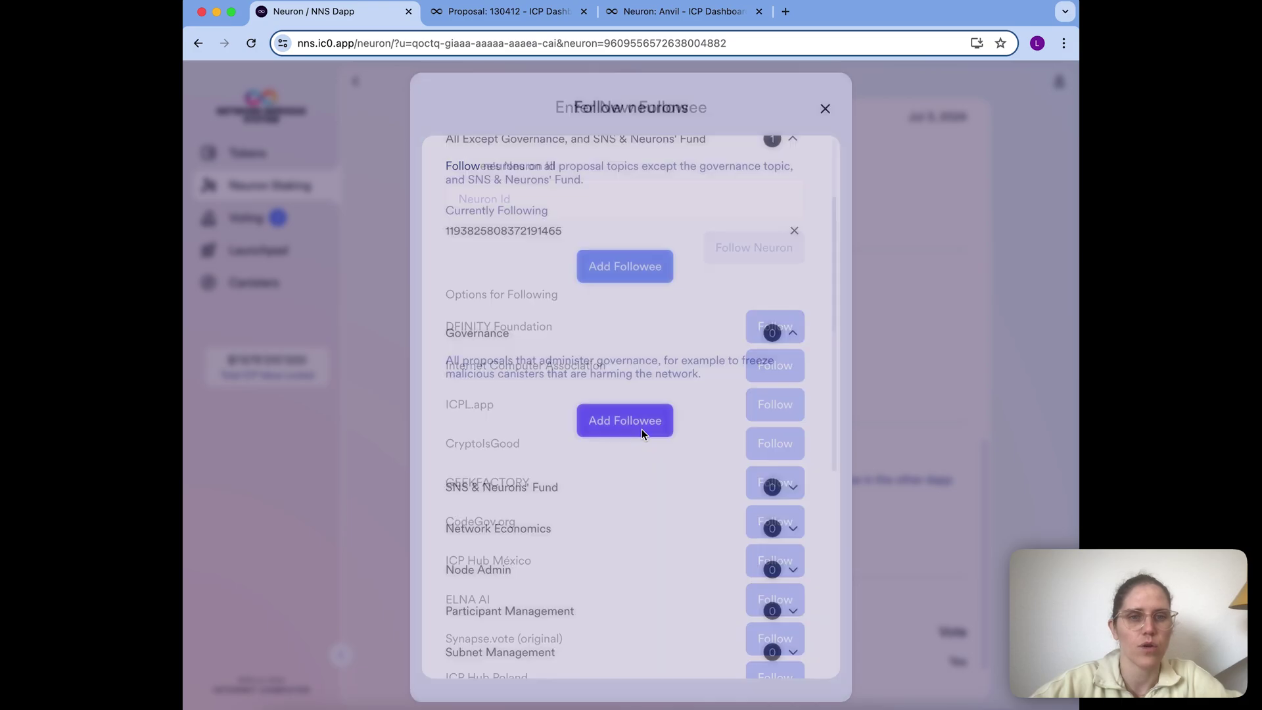
{"action": "left_click", "coordinate": [569, 211]}
{"action": "key", "text": "super+v"}
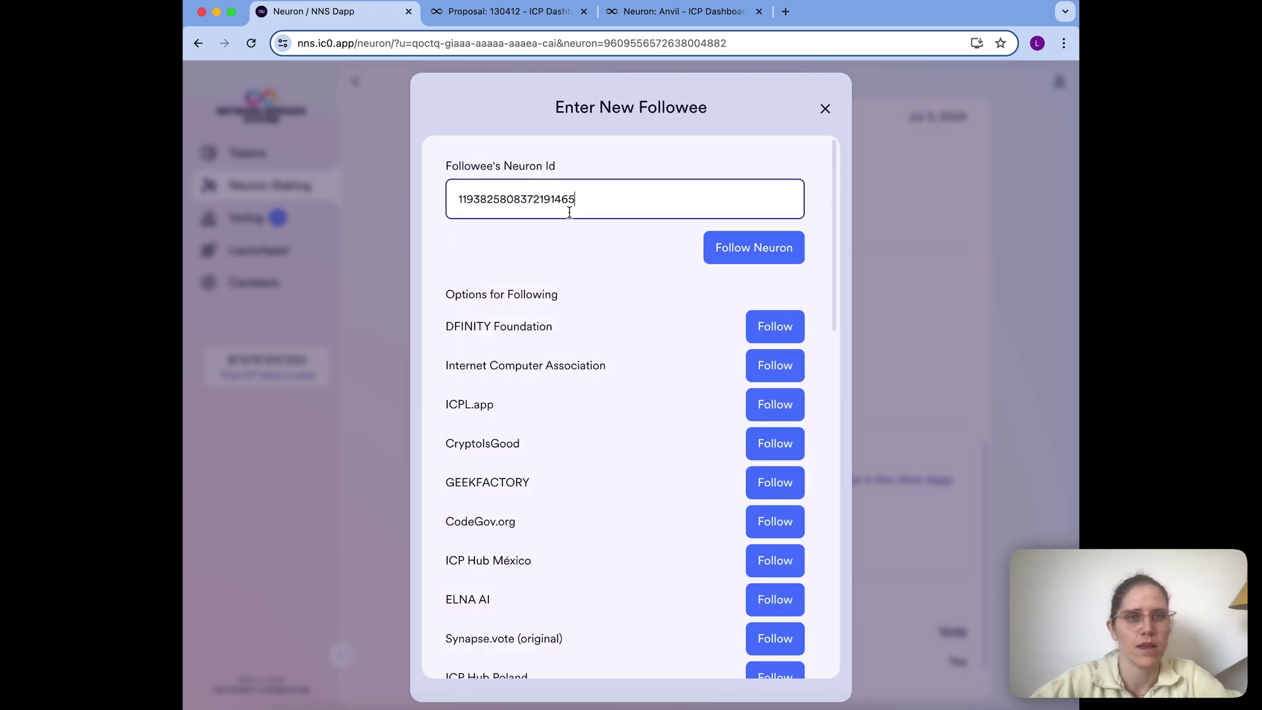
{"action": "left_click", "coordinate": [714, 242]}
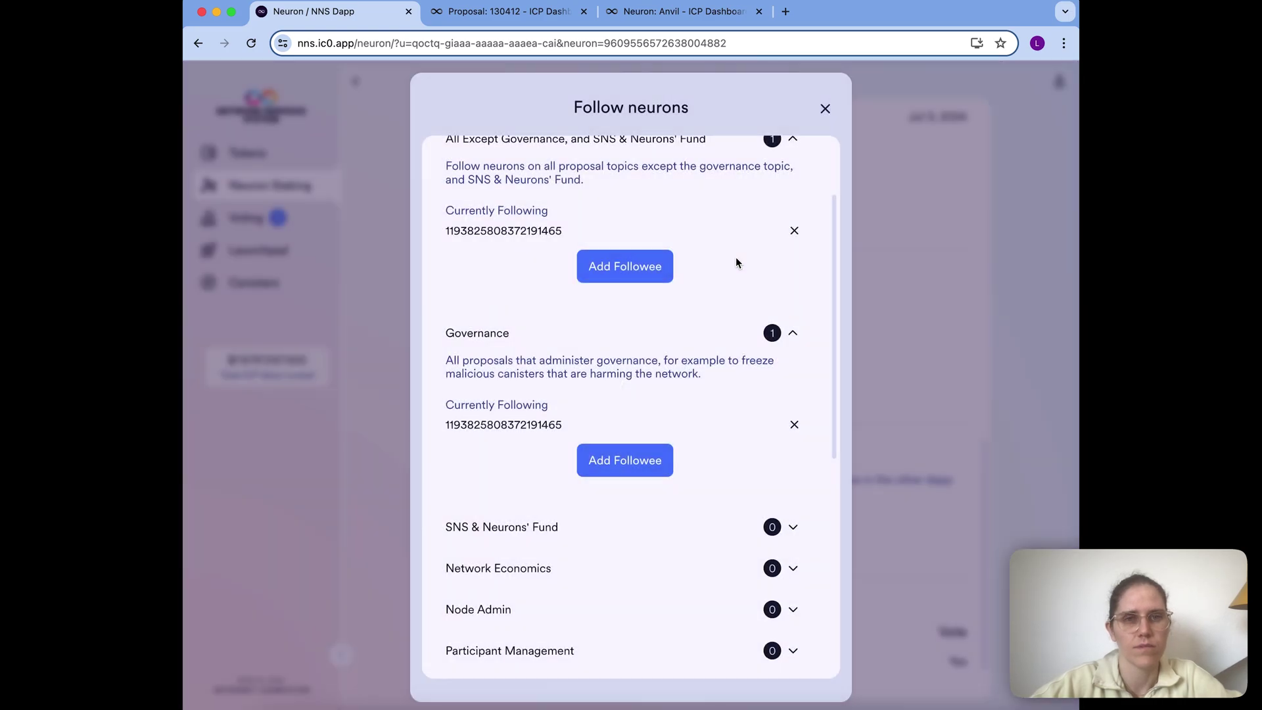
Step: Add the copied neuron ID as a followee for the SNS & Neurons' Fund topic and return to the neuron list
{"action": "scroll", "coordinate": [819, 436], "scroll_direction": "down", "scroll_amount": 2}
{"action": "left_click", "coordinate": [793, 467]}
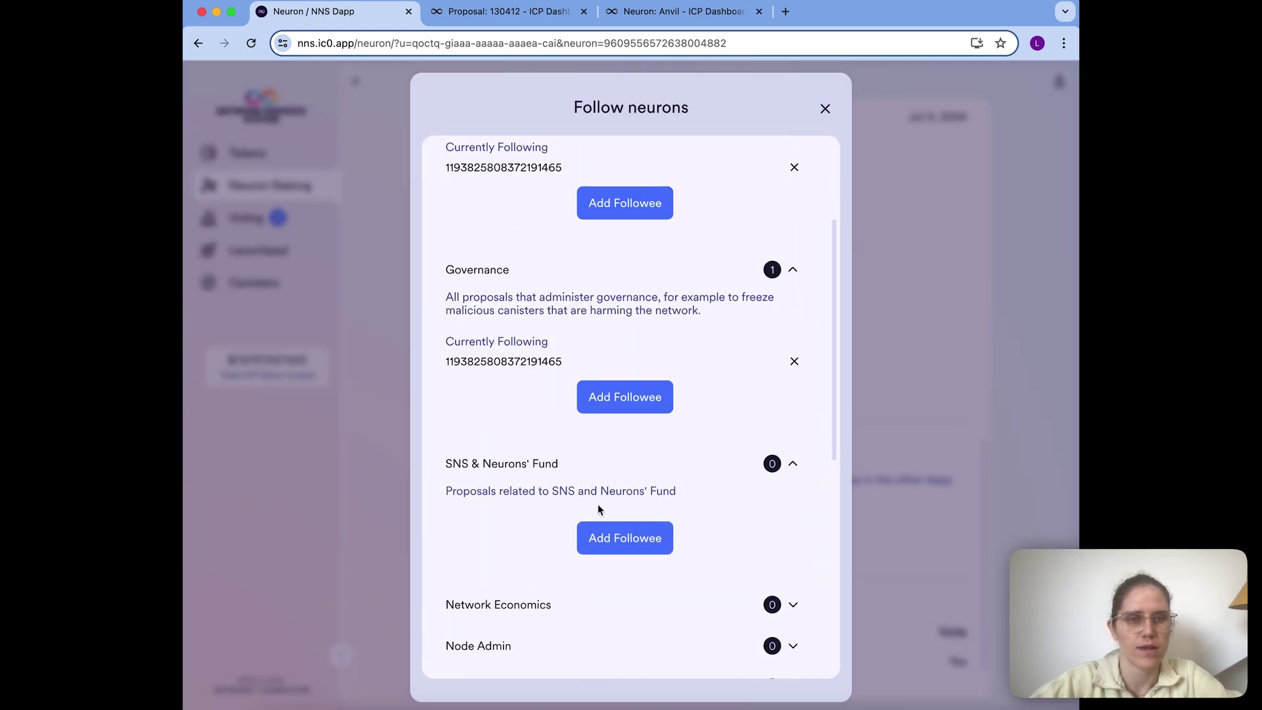
{"action": "left_click", "coordinate": [611, 537]}
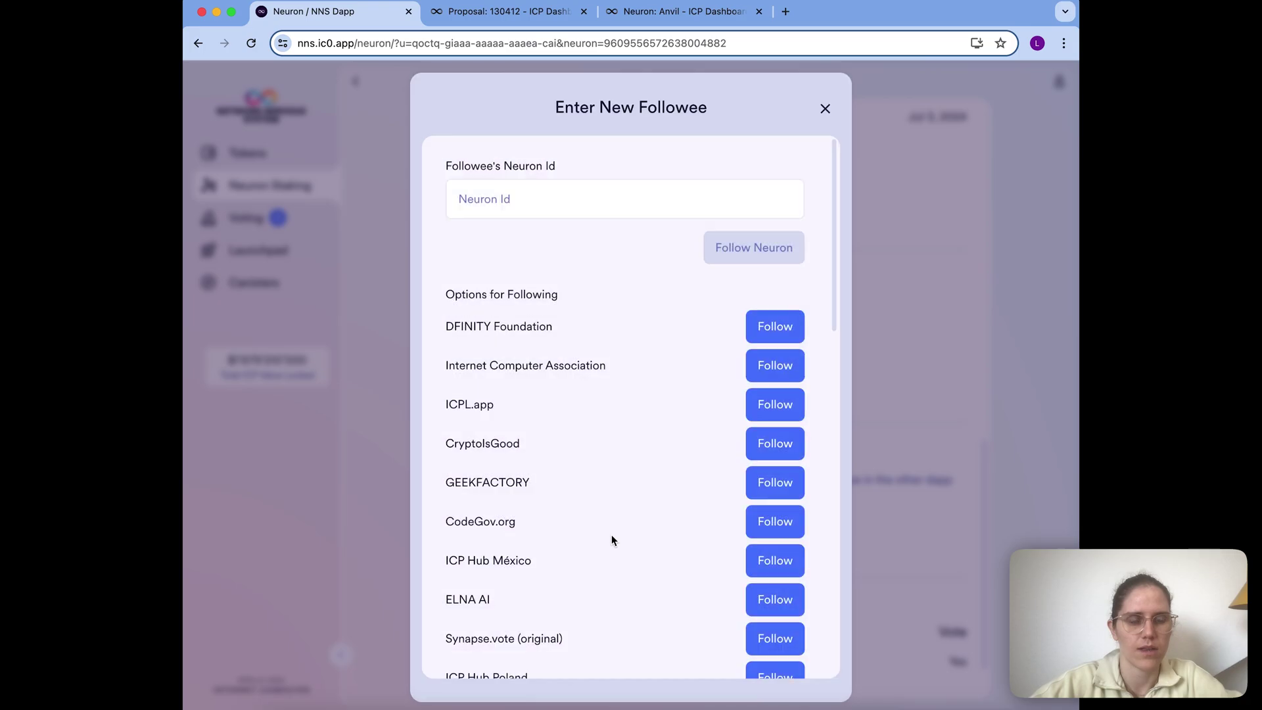
{"action": "key", "text": "super+v"}
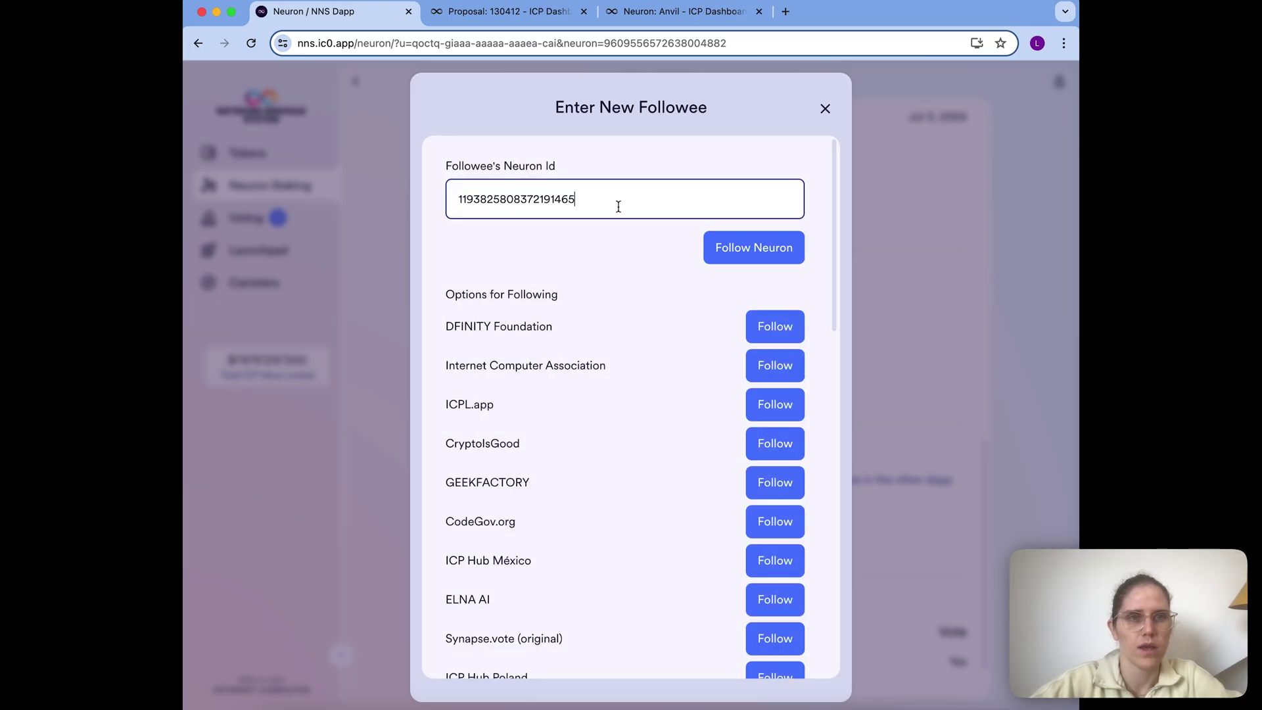
{"action": "left_click", "coordinate": [741, 244]}
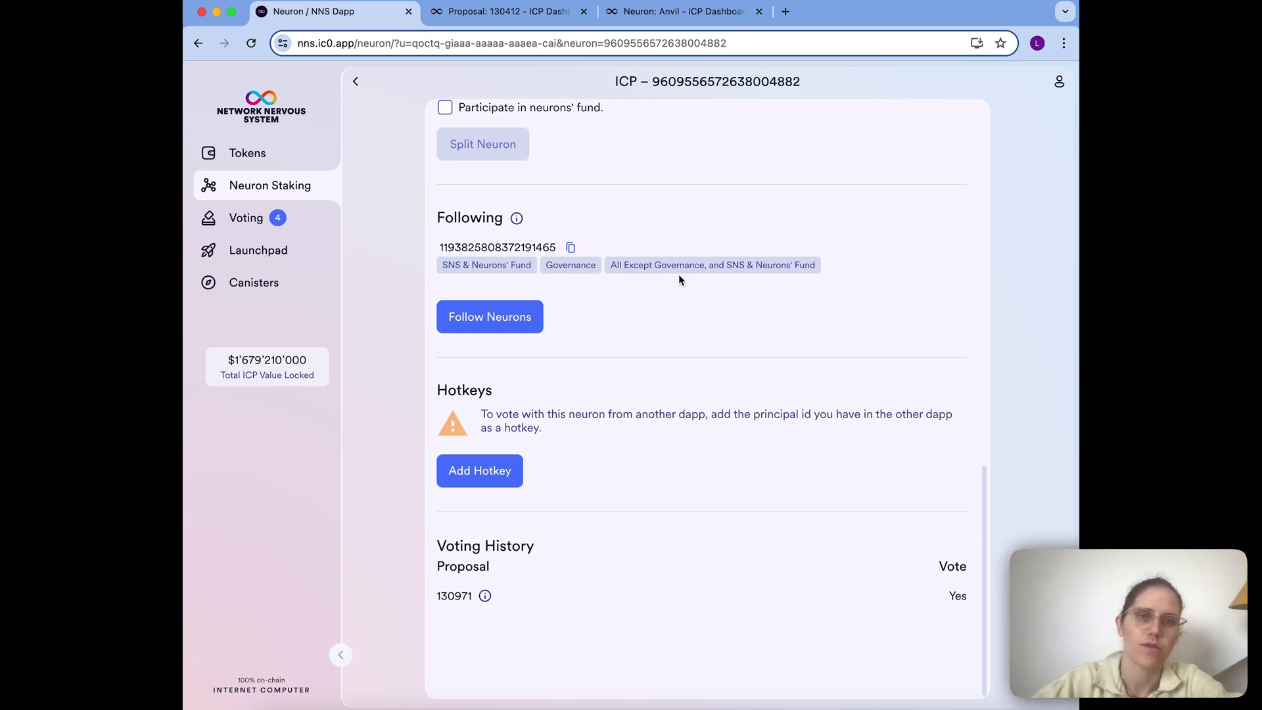
{"action": "left_click", "coordinate": [353, 88]}
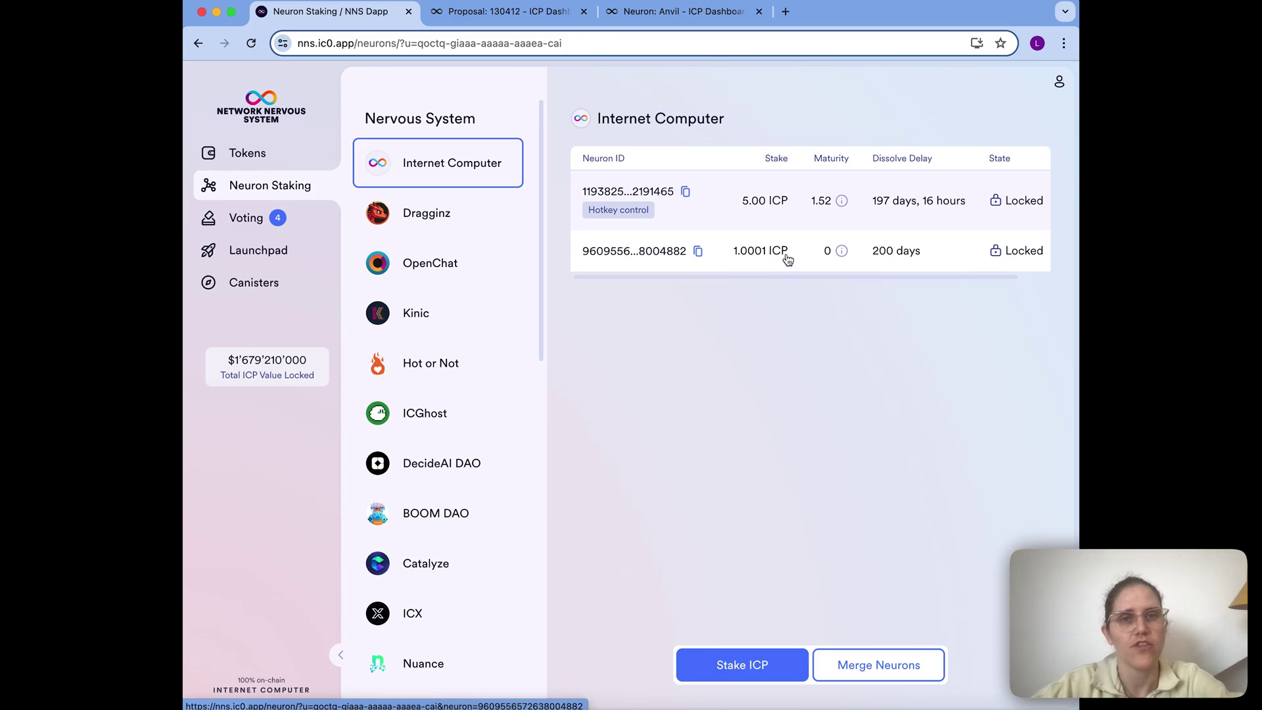
Step: Examine which neurons can vote on actionable proposal 130974, and reopen the proposal from the actionable proposals list
{"action": "left_click", "coordinate": [237, 225]}
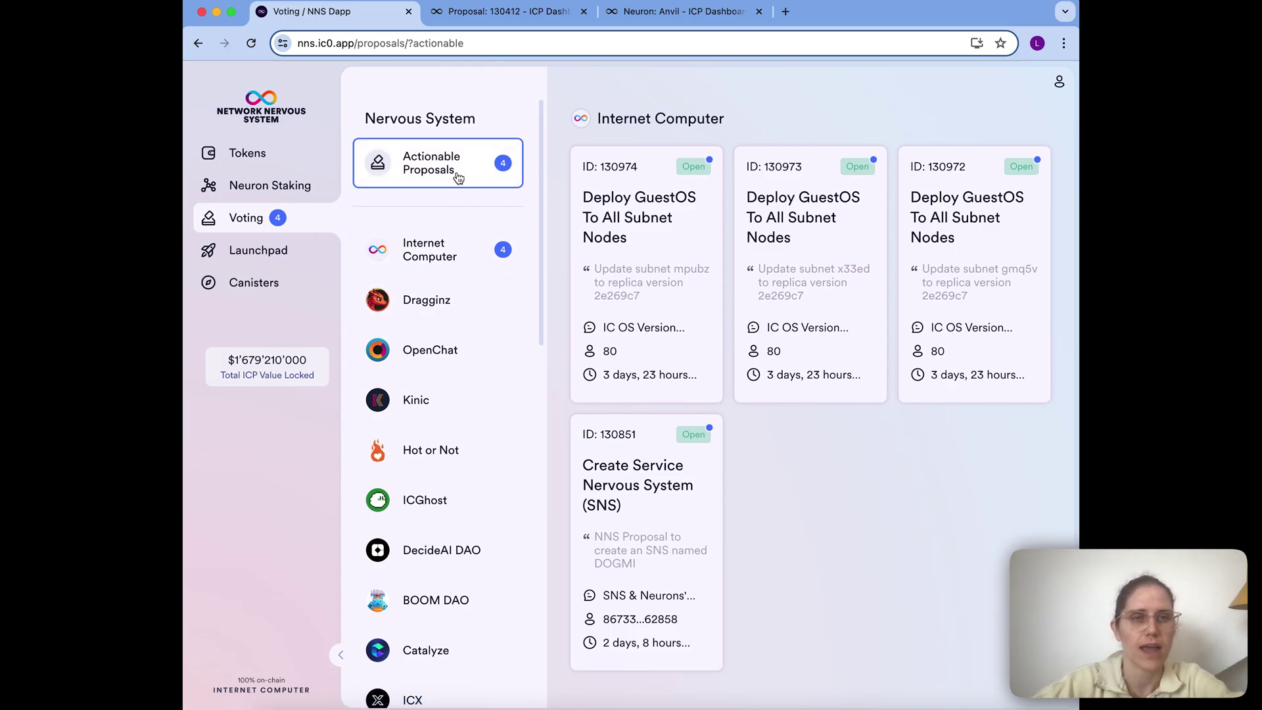
{"action": "left_click", "coordinate": [669, 259]}
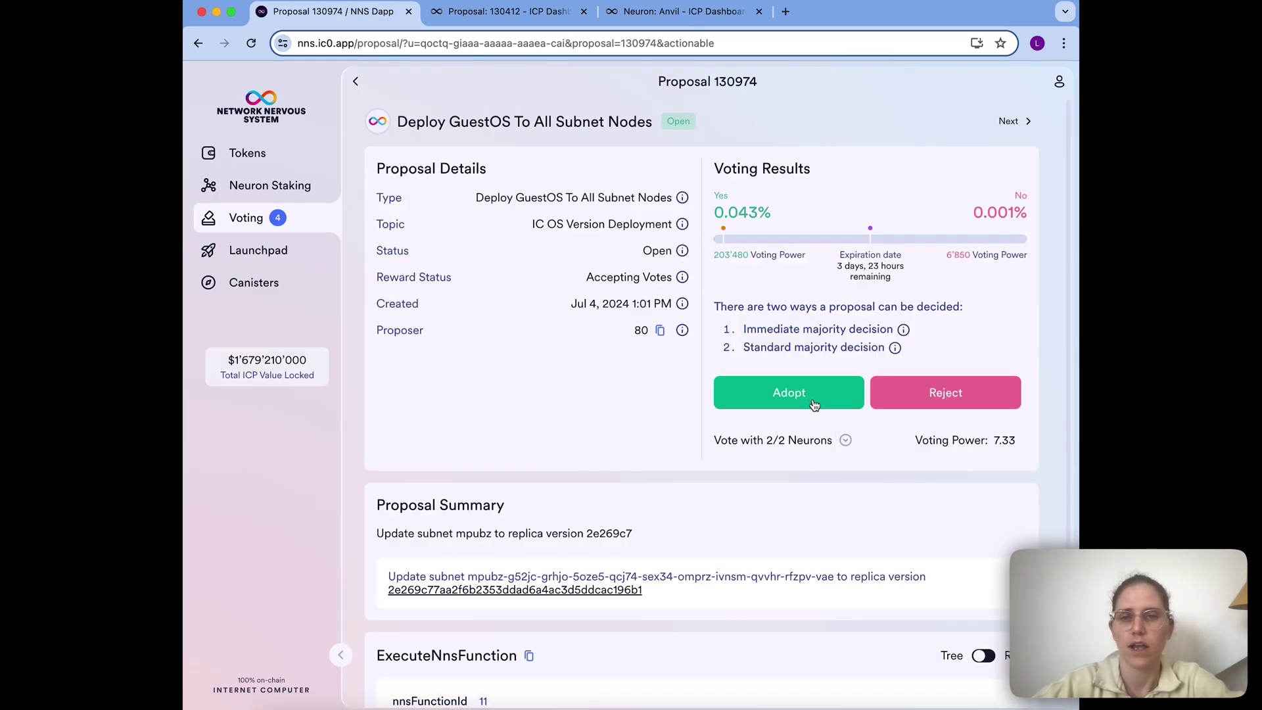
{"action": "left_click", "coordinate": [847, 441]}
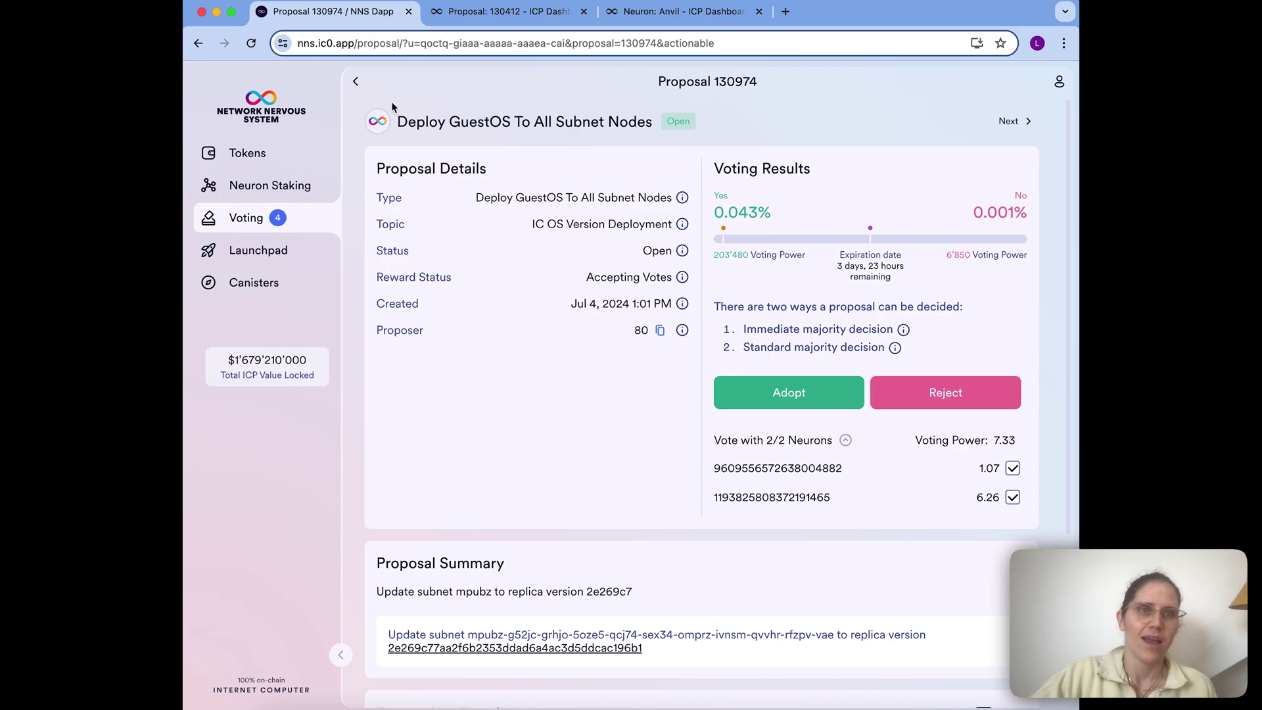
{"action": "left_click", "coordinate": [355, 82]}
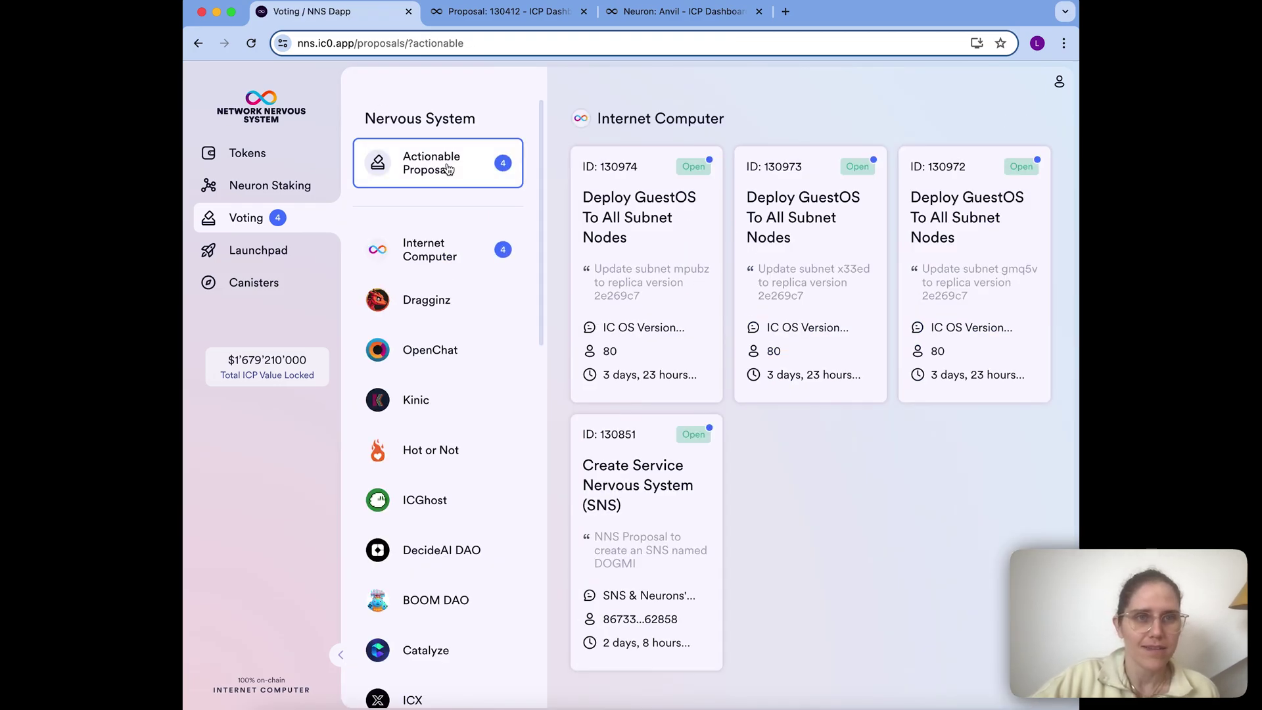
{"action": "left_click", "coordinate": [662, 292]}
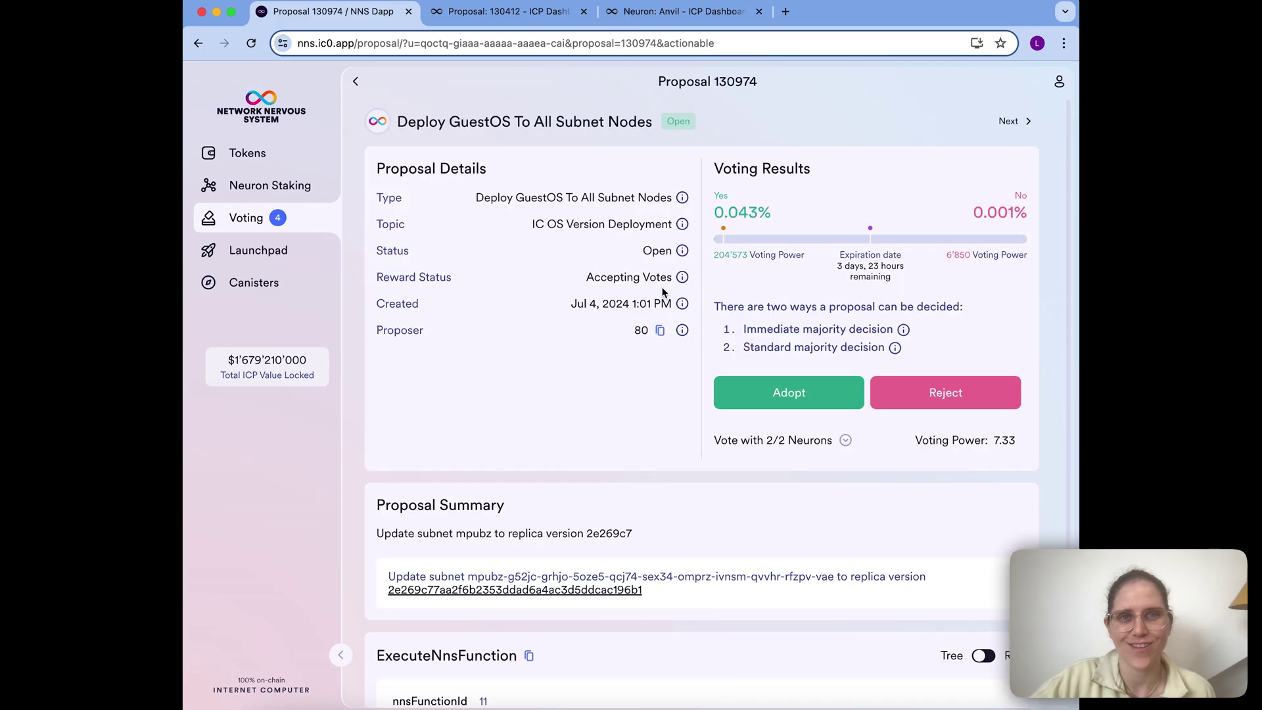